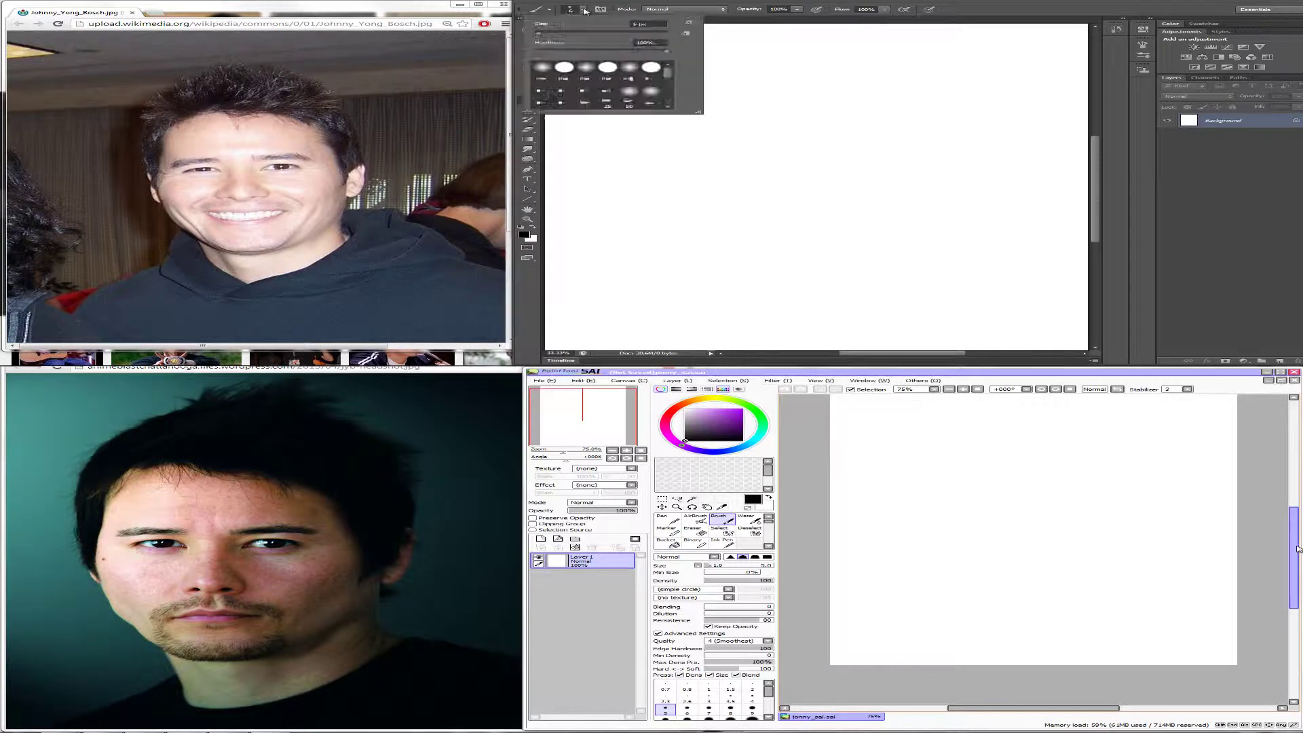
Step: Adjust the Photoshop brush size and sketch the left face contour from the forehead down to the cheek
{"action": "left_click_drag", "start_coordinate": [1295, 557], "coordinate": [1296, 545]}
{"action": "left_click_drag", "start_coordinate": [539, 33], "coordinate": [542, 32]}
{"action": "left_click", "coordinate": [710, 143]}
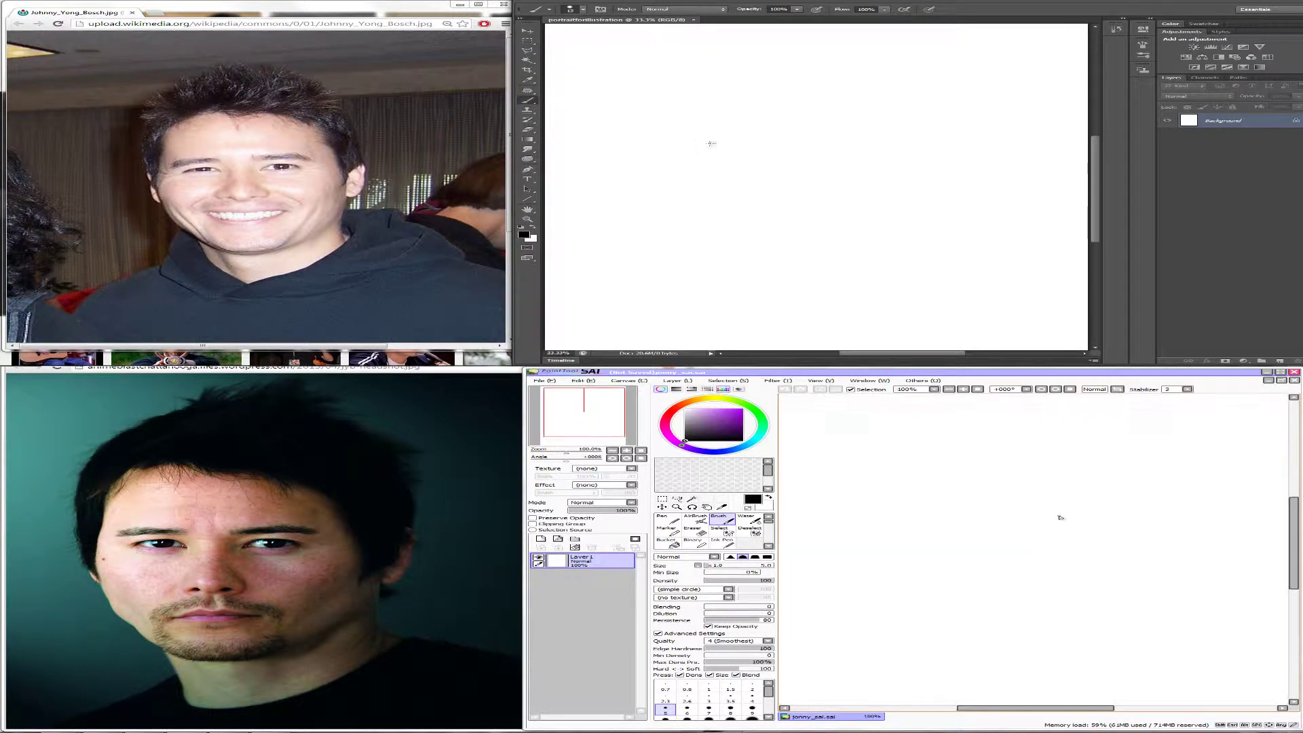
{"action": "left_click_drag", "start_coordinate": [737, 112], "coordinate": [684, 131]}
{"action": "left_click_drag", "start_coordinate": [1298, 538], "coordinate": [1298, 537]}
{"action": "mouse_move", "coordinate": [686, 129]}
{"action": "left_mouse_down"}
{"action": "mouse_move", "coordinate": [638, 203]}
{"action": "mouse_move", "coordinate": [638, 236]}
{"action": "left_mouse_up"}
Step: Add a layer for the sketch in PaintTool SAI and continue the left jaw line toward the chin in Photoshop
{"action": "left_click", "coordinate": [542, 539]}
{"action": "left_click", "coordinate": [677, 507]}
{"action": "left_click", "coordinate": [882, 543]}
{"action": "mouse_move", "coordinate": [642, 220]}
{"action": "left_mouse_down"}
{"action": "mouse_move", "coordinate": [666, 281]}
{"action": "mouse_move", "coordinate": [726, 325]}
{"action": "left_mouse_up"}
{"action": "left_click", "coordinate": [725, 521]}
{"action": "left_click_drag", "start_coordinate": [913, 474], "coordinate": [885, 505]}
{"action": "left_click_drag", "start_coordinate": [722, 323], "coordinate": [745, 336]}
{"action": "key", "text": "ctrl+z"}
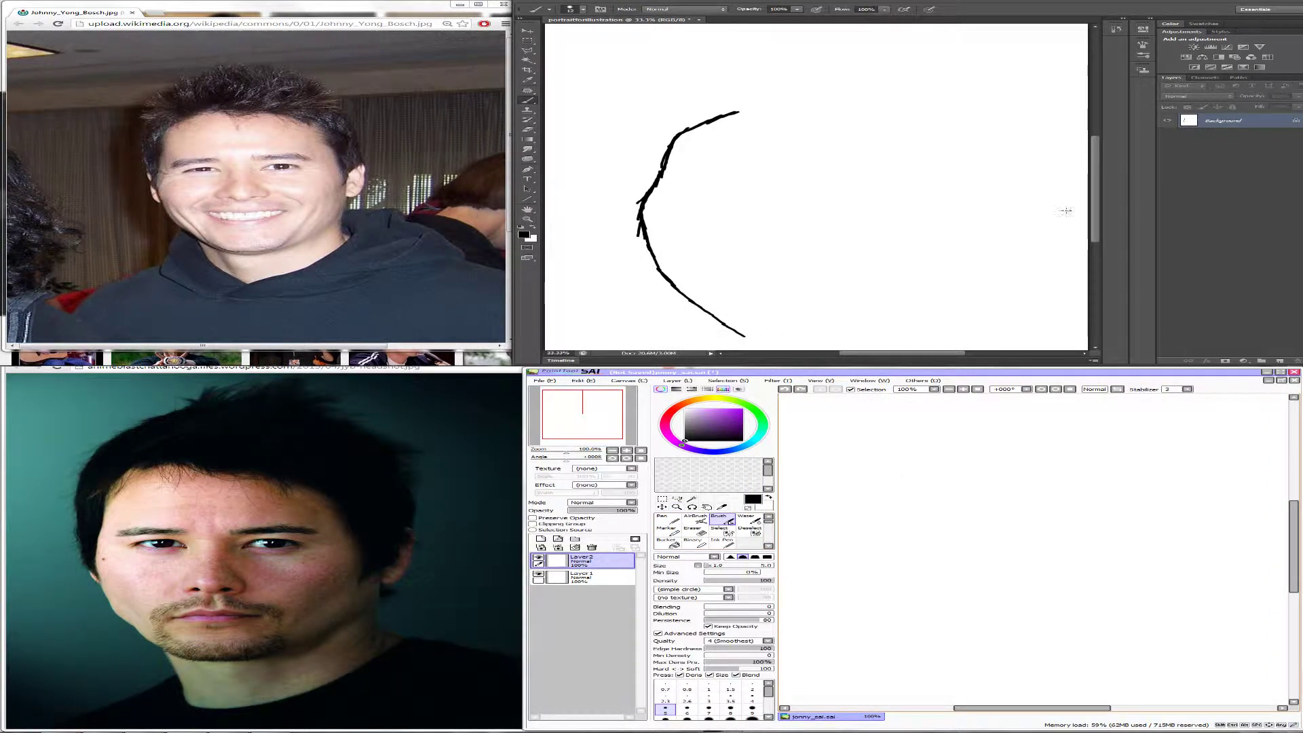
Step: Draw the chin line in Photoshop and the left forehead curve in PaintTool SAI
{"action": "left_click_drag", "start_coordinate": [1096, 216], "coordinate": [1096, 222]}
{"action": "mouse_move", "coordinate": [888, 465]}
{"action": "left_mouse_down"}
{"action": "mouse_move", "coordinate": [867, 487]}
{"action": "mouse_move", "coordinate": [877, 478]}
{"action": "left_mouse_up"}
{"action": "left_click_drag", "start_coordinate": [745, 319], "coordinate": [765, 323]}
{"action": "left_click_drag", "start_coordinate": [865, 487], "coordinate": [857, 499]}
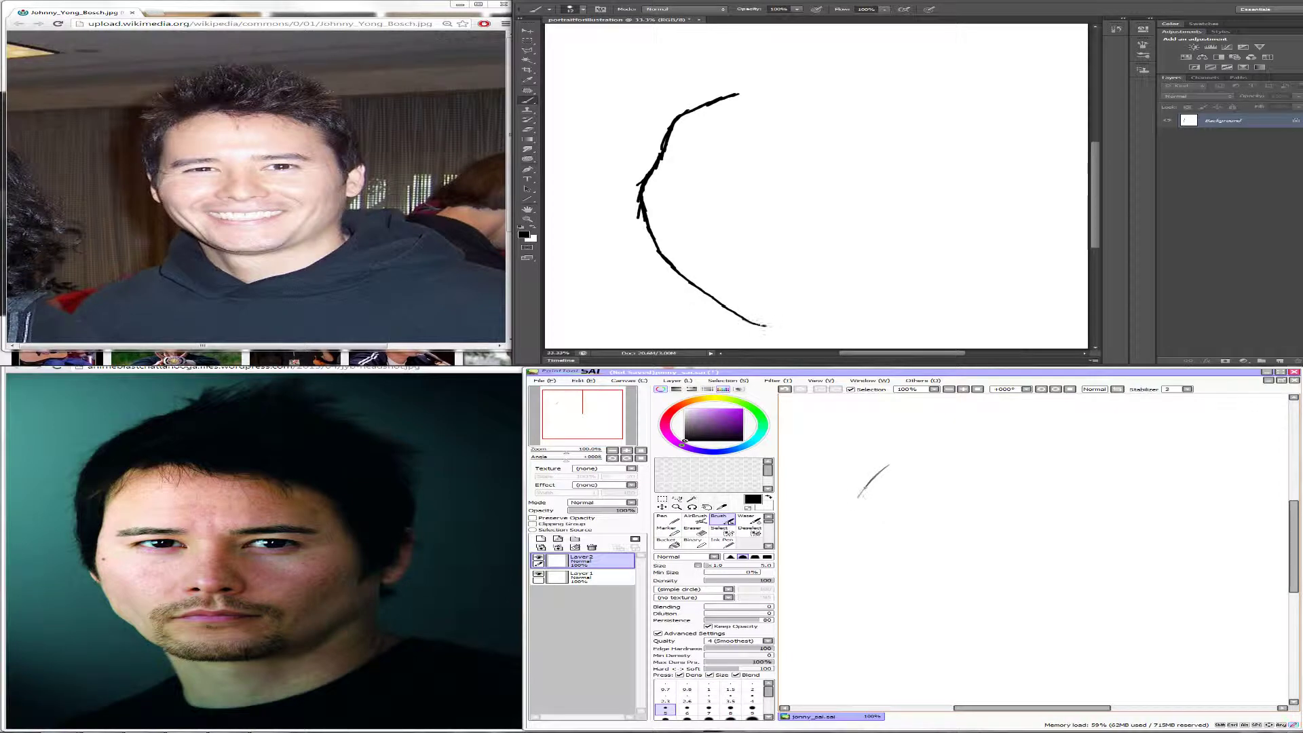
{"action": "left_click_drag", "start_coordinate": [765, 323], "coordinate": [907, 313]}
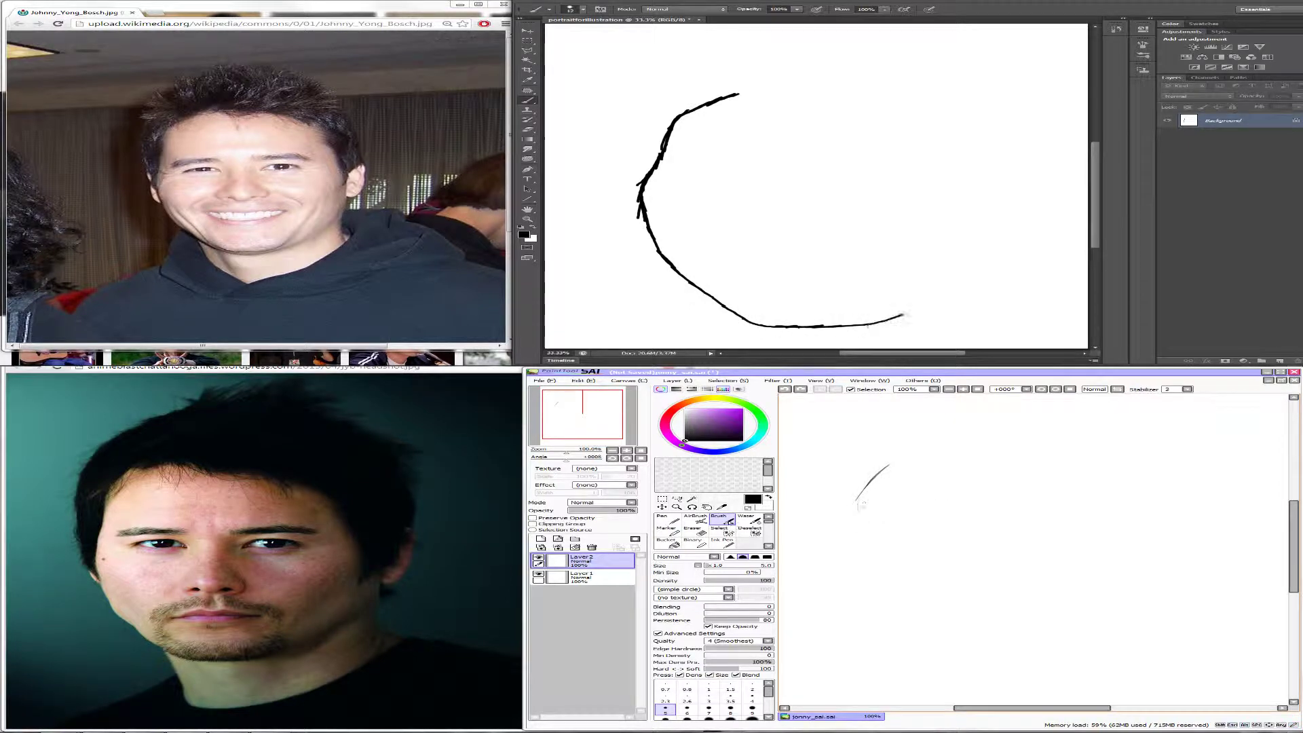
Step: Erase the lower end of the SAI forehead stroke, and draw the hairline, right face side and right ear in Photoshop
{"action": "key", "text": "e"}
{"action": "left_click_drag", "start_coordinate": [737, 94], "coordinate": [789, 94]}
{"action": "left_click_drag", "start_coordinate": [858, 507], "coordinate": [861, 502]}
{"action": "key", "text": "b"}
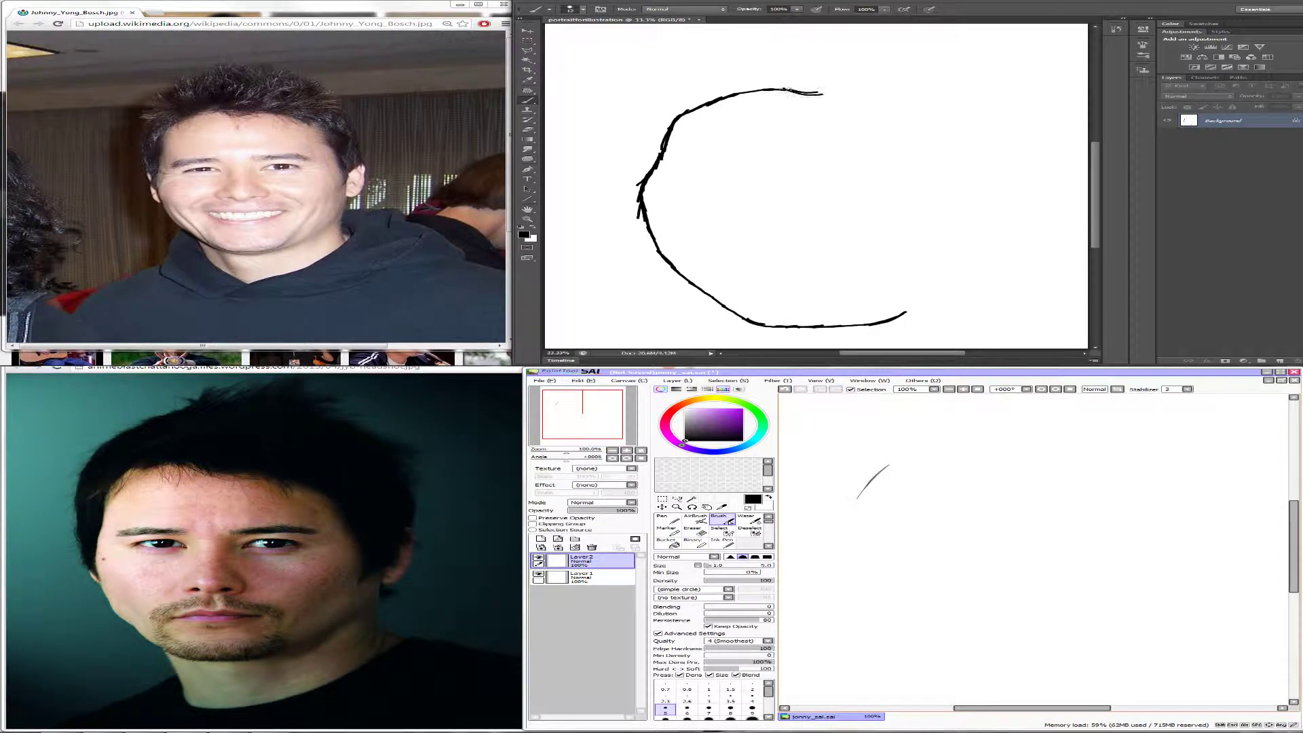
{"action": "mouse_move", "coordinate": [804, 100]}
{"action": "left_mouse_down"}
{"action": "mouse_move", "coordinate": [844, 91]}
{"action": "mouse_move", "coordinate": [902, 102]}
{"action": "mouse_move", "coordinate": [893, 92]}
{"action": "mouse_move", "coordinate": [916, 105]}
{"action": "mouse_move", "coordinate": [943, 97]}
{"action": "mouse_move", "coordinate": [954, 127]}
{"action": "left_mouse_up"}
{"action": "mouse_move", "coordinate": [942, 95]}
{"action": "left_mouse_down"}
{"action": "mouse_move", "coordinate": [973, 192]}
{"action": "mouse_move", "coordinate": [985, 197]}
{"action": "mouse_move", "coordinate": [1004, 169]}
{"action": "mouse_move", "coordinate": [973, 199]}
{"action": "mouse_move", "coordinate": [1011, 163]}
{"action": "mouse_move", "coordinate": [1033, 166]}
{"action": "mouse_move", "coordinate": [1030, 206]}
{"action": "mouse_move", "coordinate": [972, 214]}
{"action": "mouse_move", "coordinate": [976, 300]}
{"action": "left_mouse_up"}
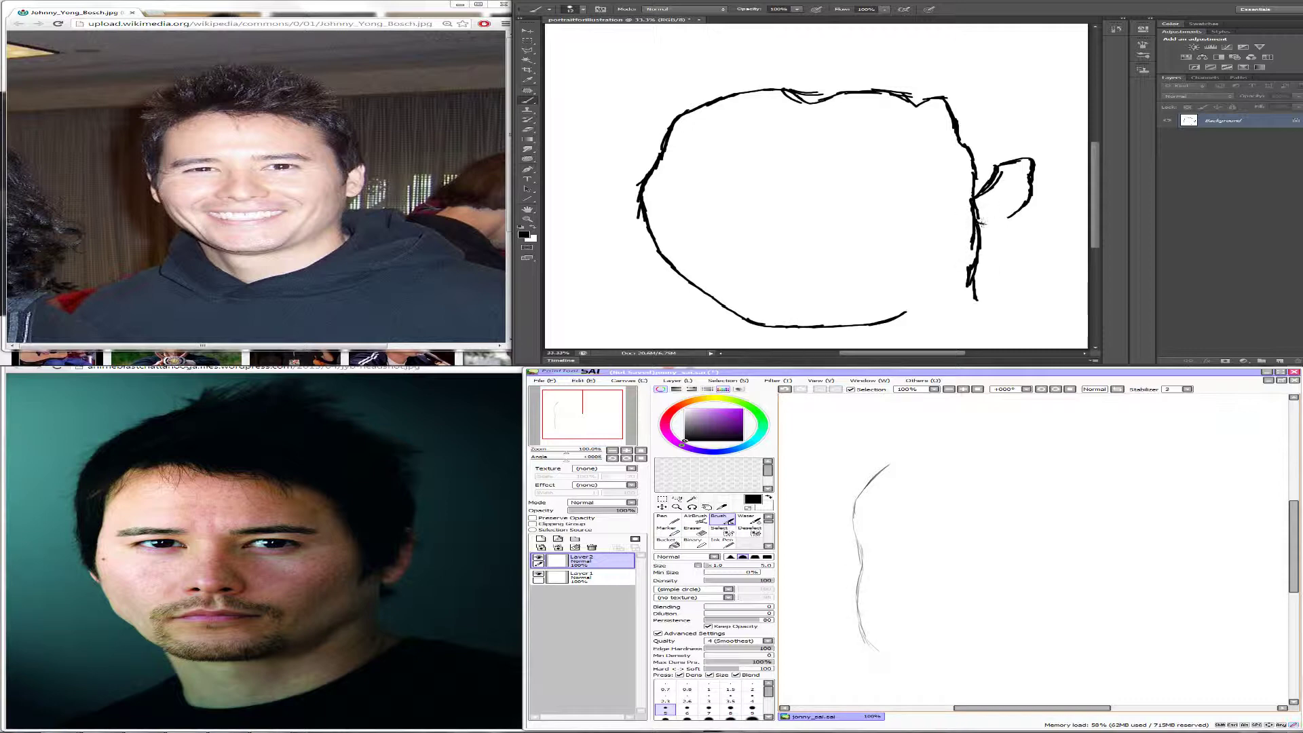
{"action": "mouse_move", "coordinate": [978, 222]}
{"action": "left_mouse_down"}
{"action": "mouse_move", "coordinate": [1010, 218]}
{"action": "mouse_move", "coordinate": [975, 197]}
{"action": "left_mouse_up"}
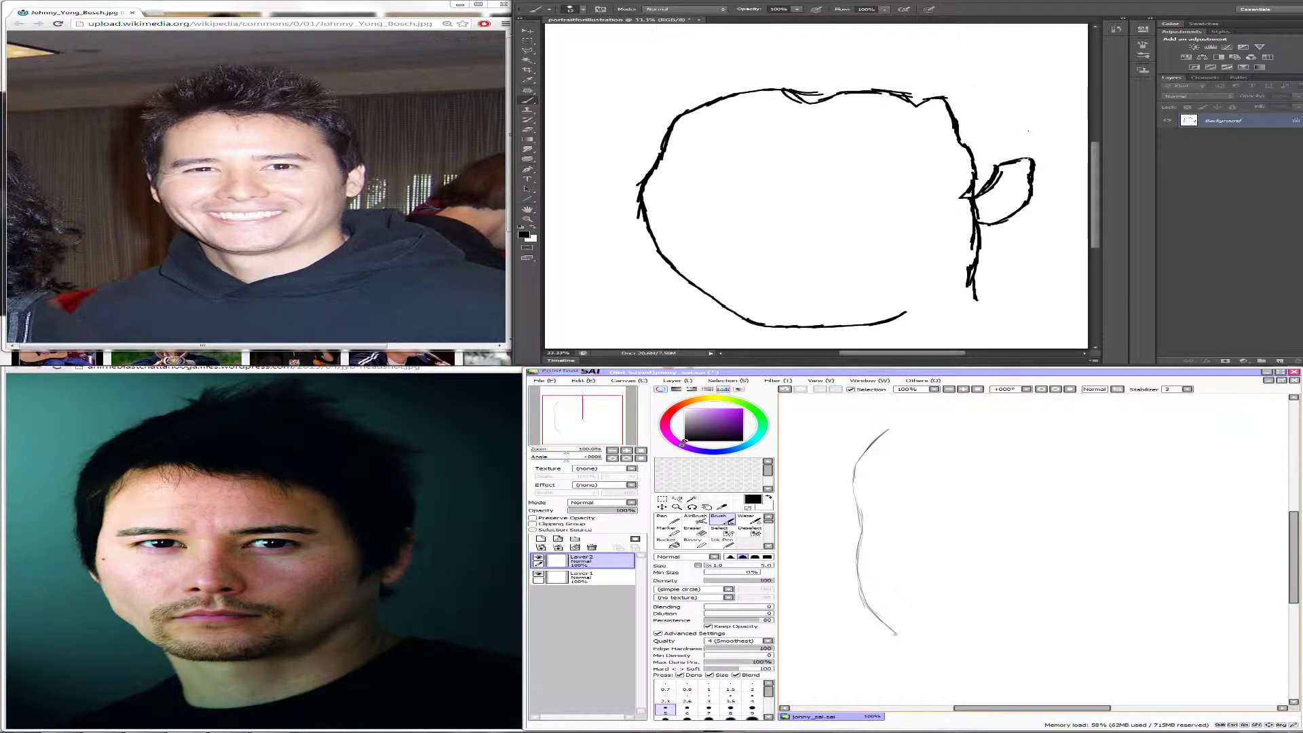
Step: Add a layer above the Photoshop background, sketch the left hair edge and ear, and undo the last ear strokes
{"action": "left_click", "coordinate": [1280, 360]}
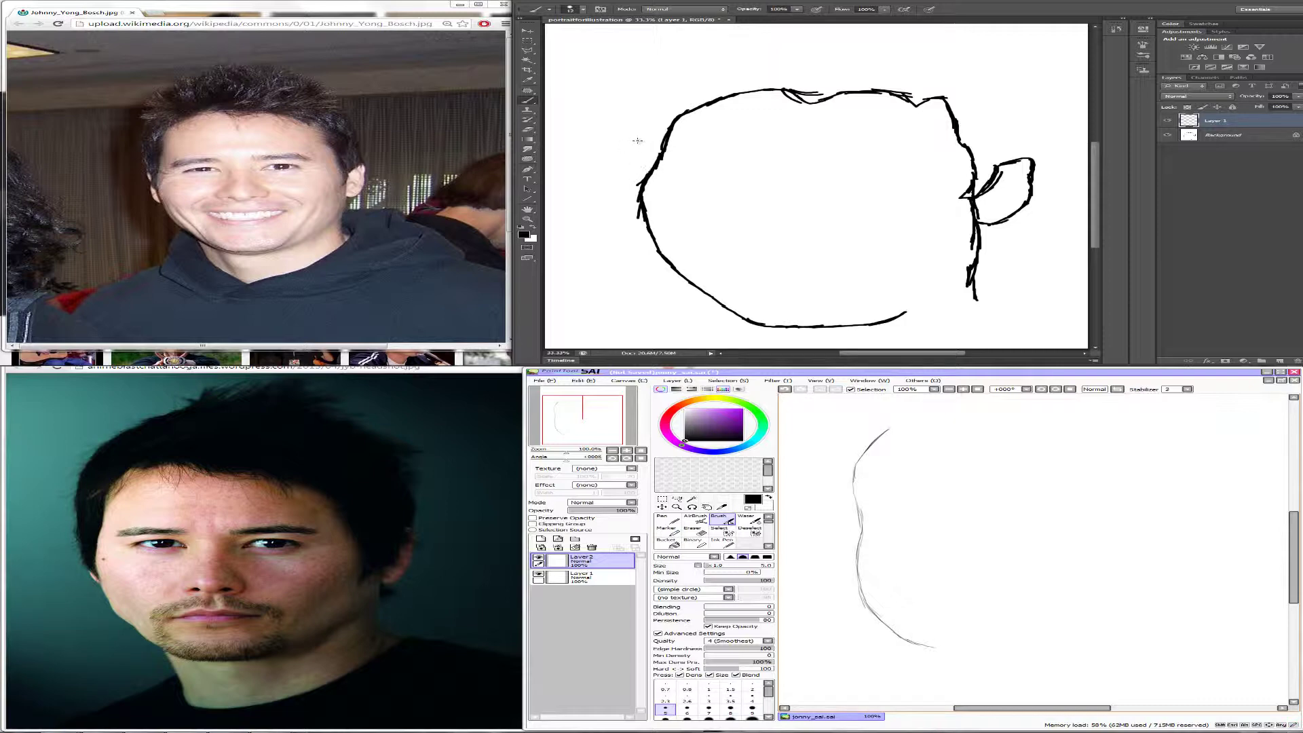
{"action": "mouse_move", "coordinate": [631, 119]}
{"action": "left_mouse_down"}
{"action": "mouse_move", "coordinate": [627, 217]}
{"action": "mouse_move", "coordinate": [648, 234]}
{"action": "mouse_move", "coordinate": [615, 193]}
{"action": "mouse_move", "coordinate": [624, 237]}
{"action": "left_mouse_up"}
{"action": "key", "text": "ctrl+z"}
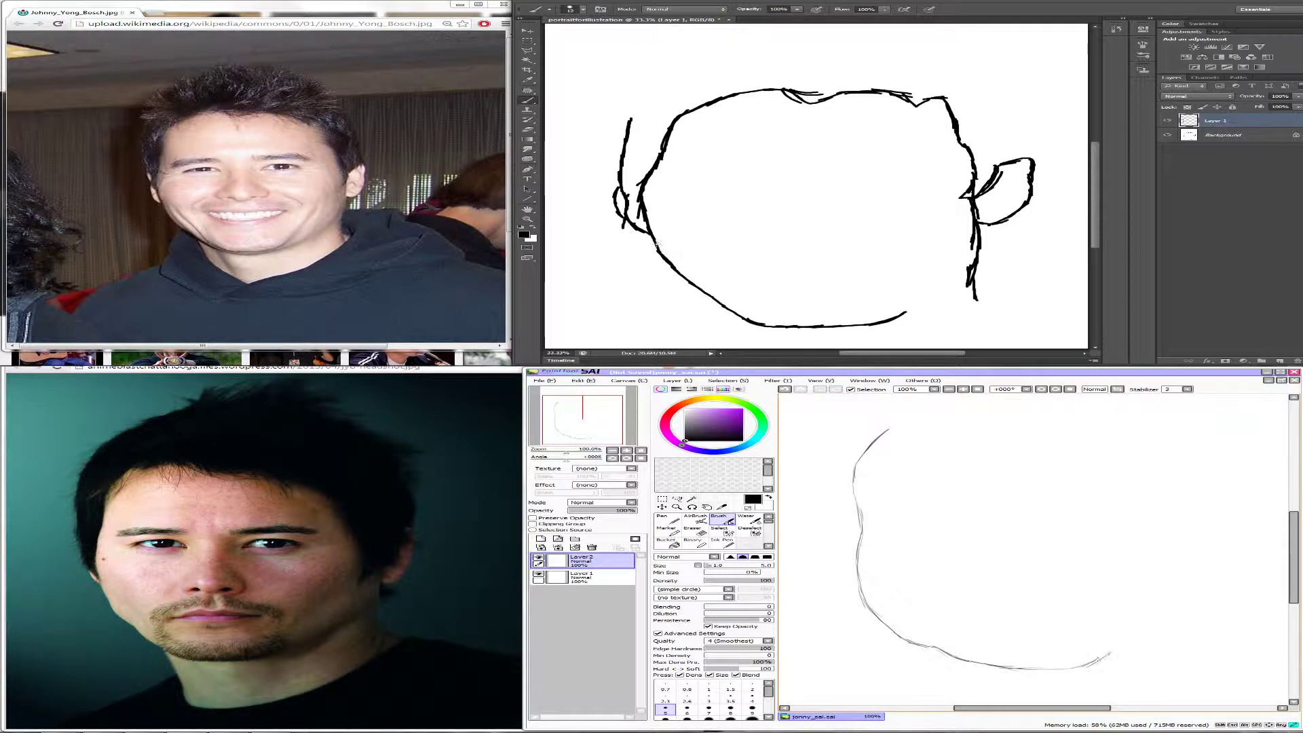
{"action": "key", "text": "ctrl+alt+z"}
{"action": "key", "text": "ctrl+alt+z"}
{"action": "key", "text": "ctrl+alt+z"}
Step: Redraw the left ear in Photoshop with a double outline joining the cheek
{"action": "left_click_drag", "start_coordinate": [617, 168], "coordinate": [623, 203]}
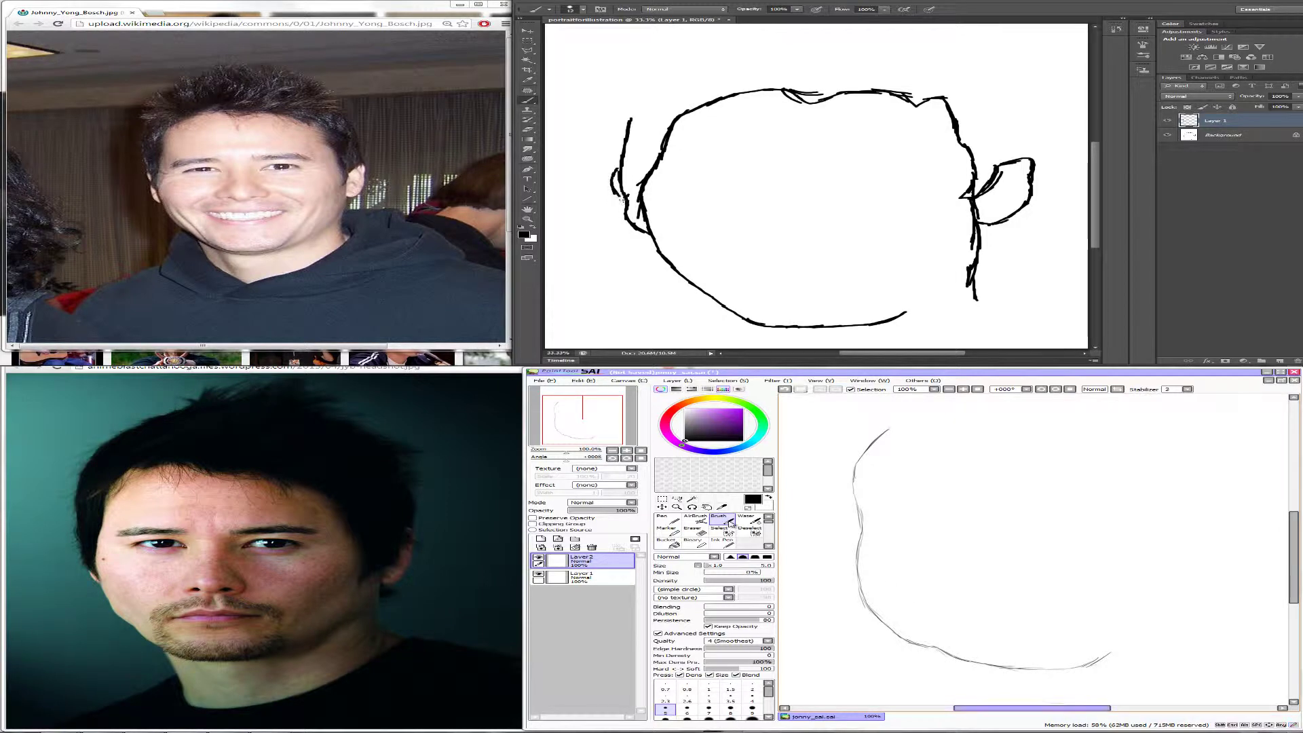
{"action": "left_click_drag", "start_coordinate": [1032, 708], "coordinate": [1046, 708]}
{"action": "left_click_drag", "start_coordinate": [1294, 556], "coordinate": [1294, 545]}
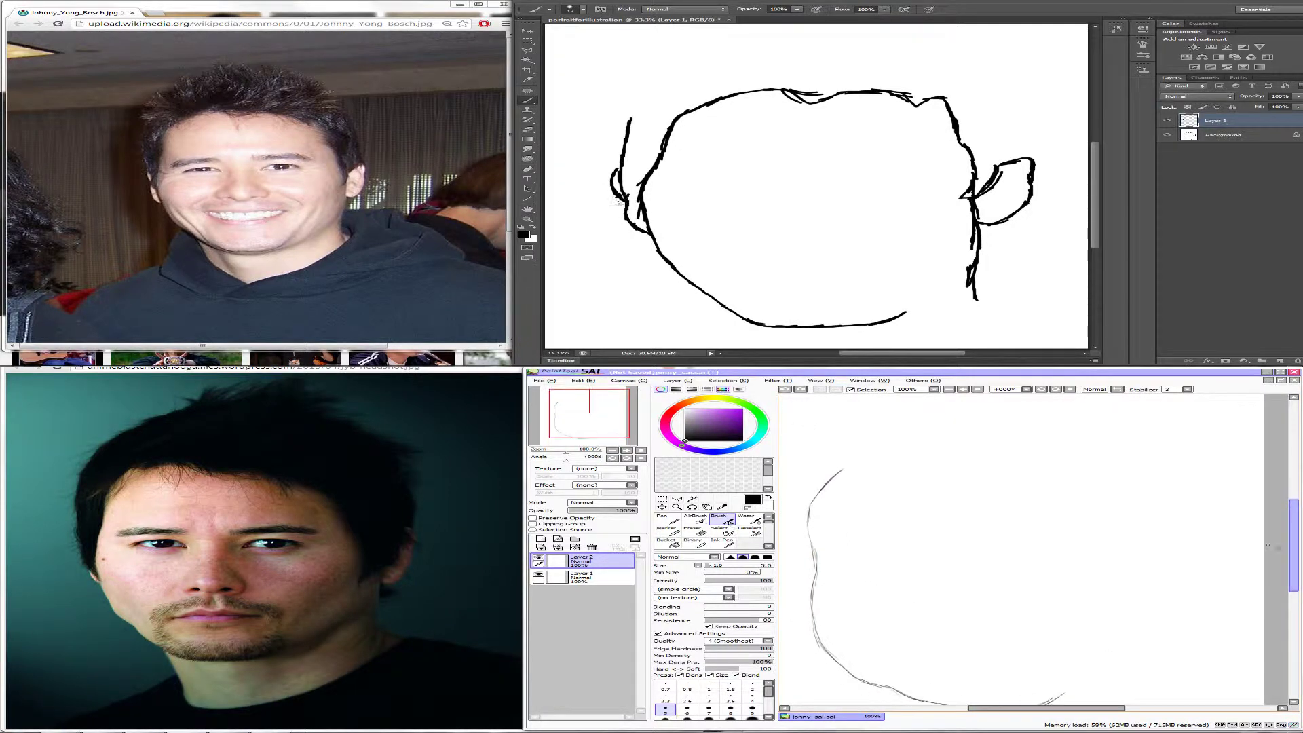
{"action": "mouse_move", "coordinate": [618, 204]}
{"action": "left_mouse_down"}
{"action": "mouse_move", "coordinate": [626, 236]}
{"action": "mouse_move", "coordinate": [656, 242]}
{"action": "left_mouse_up"}
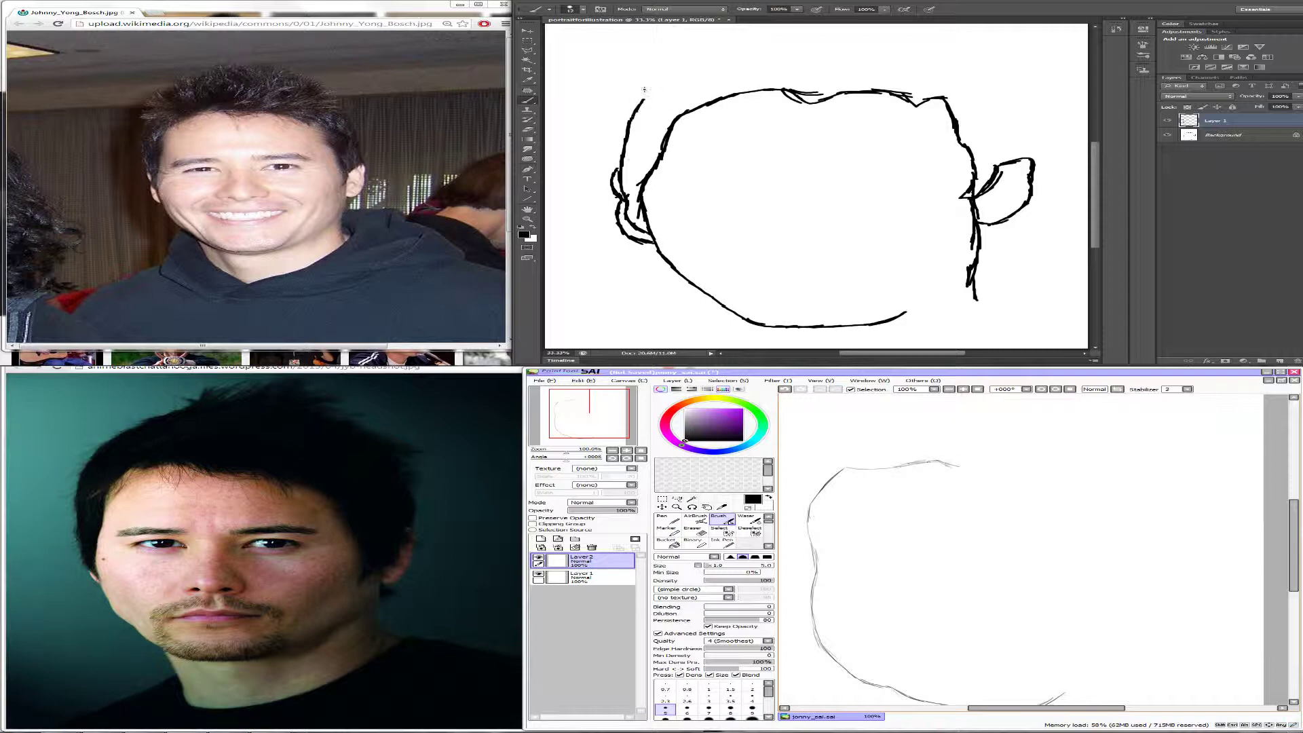
Step: Extend the left hair edge upward in Photoshop and add jagged, spiky hair strokes above the forehead
{"action": "mouse_move", "coordinate": [645, 98]}
{"action": "left_mouse_down"}
{"action": "mouse_move", "coordinate": [642, 81]}
{"action": "mouse_move", "coordinate": [676, 67]}
{"action": "left_mouse_up"}
{"action": "left_click_drag", "start_coordinate": [1096, 188], "coordinate": [1095, 169]}
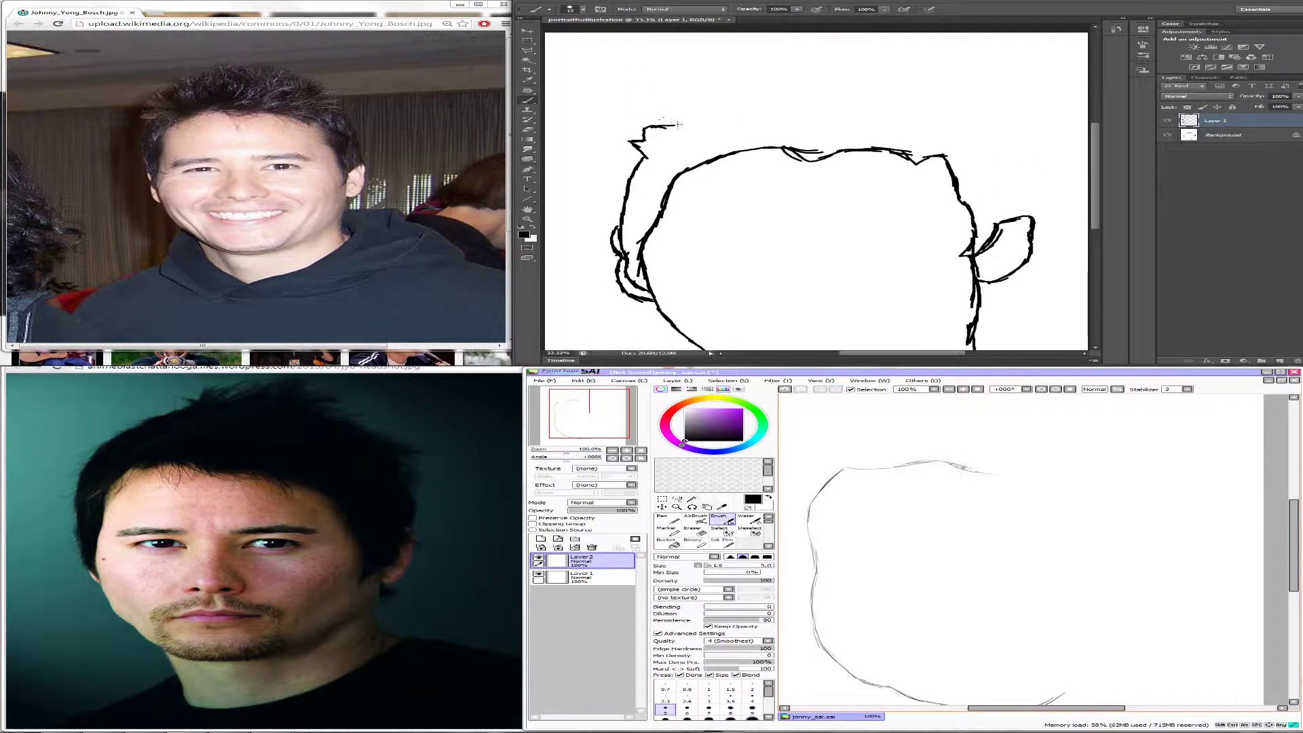
{"action": "mouse_move", "coordinate": [657, 112]}
{"action": "left_mouse_down"}
{"action": "mouse_move", "coordinate": [674, 126]}
{"action": "mouse_move", "coordinate": [661, 99]}
{"action": "mouse_move", "coordinate": [697, 80]}
{"action": "left_mouse_up"}
{"action": "mouse_move", "coordinate": [694, 111]}
{"action": "left_mouse_down"}
{"action": "mouse_move", "coordinate": [692, 87]}
{"action": "mouse_move", "coordinate": [721, 75]}
{"action": "left_mouse_up"}
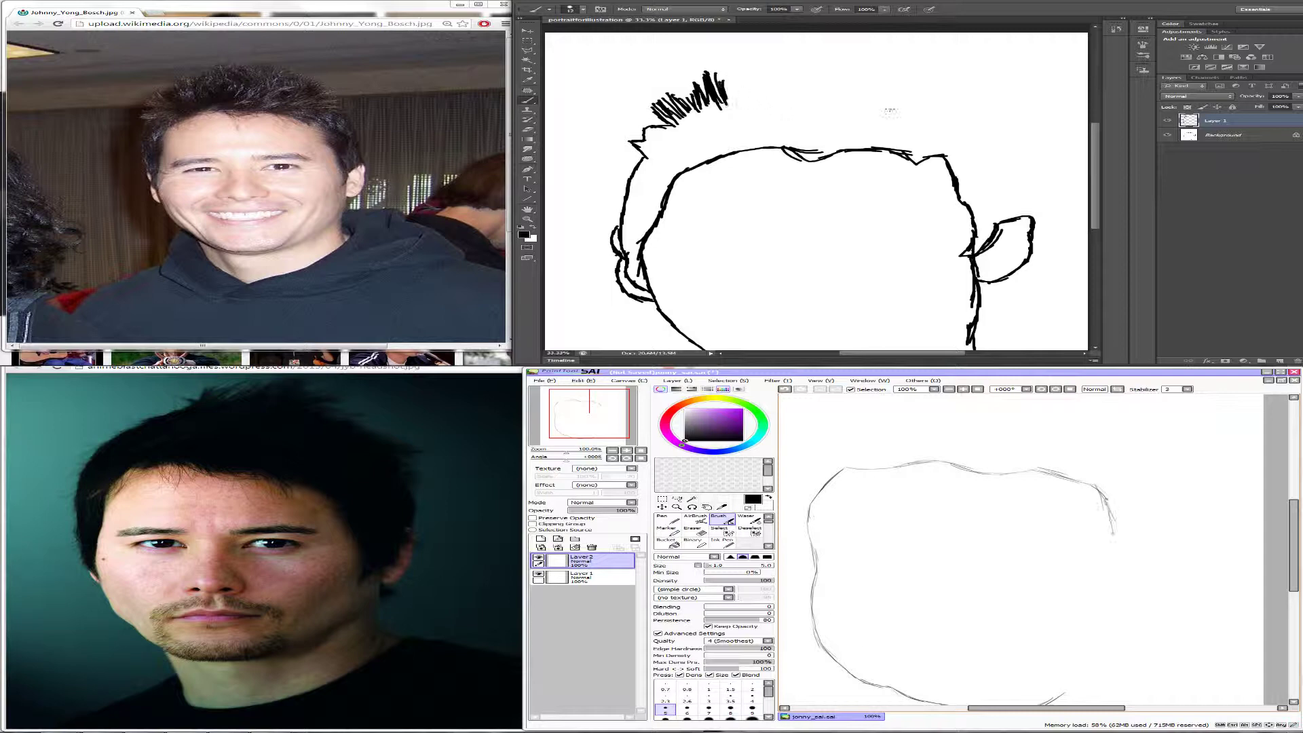
Step: Add a new Photoshop layer and draw vertical and horizontal guidelines crossing the face at eye level
{"action": "scroll", "coordinate": [821, 214], "scroll_direction": "down", "scroll_amount": 2}
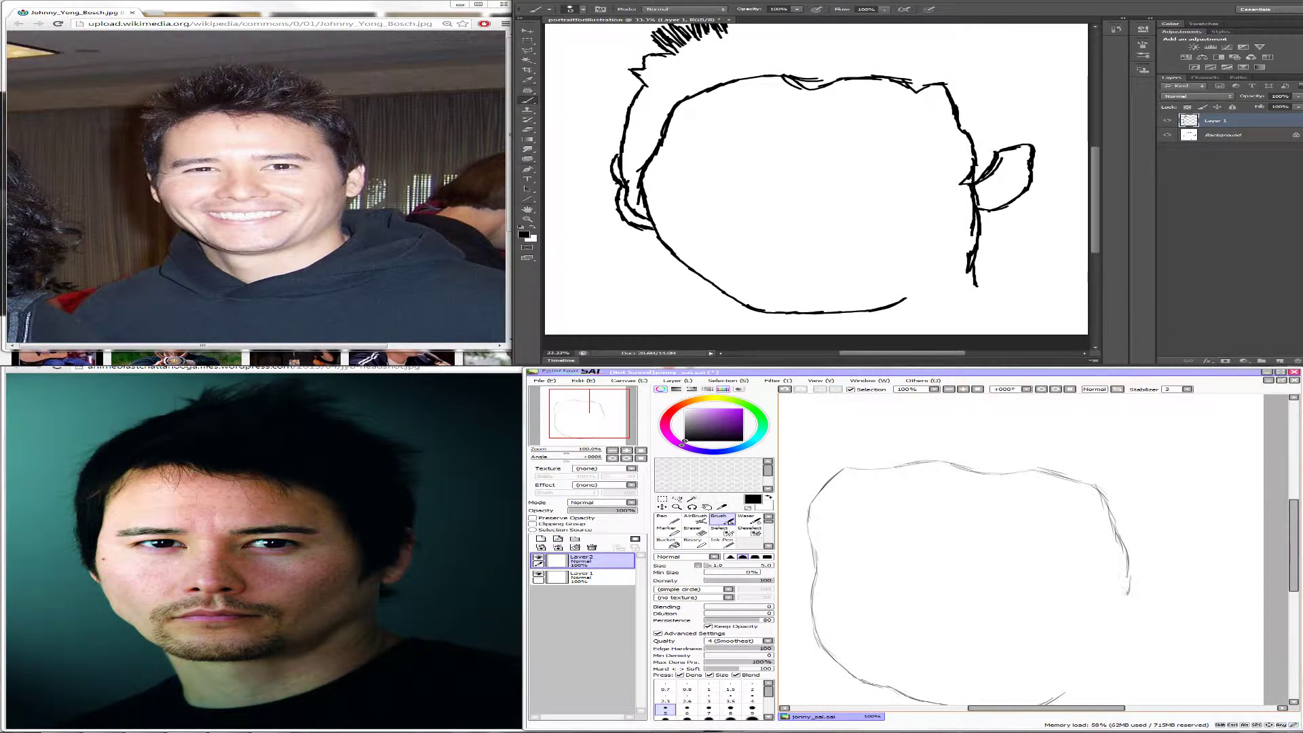
{"action": "key", "text": "ctrl+shift+alt+n"}
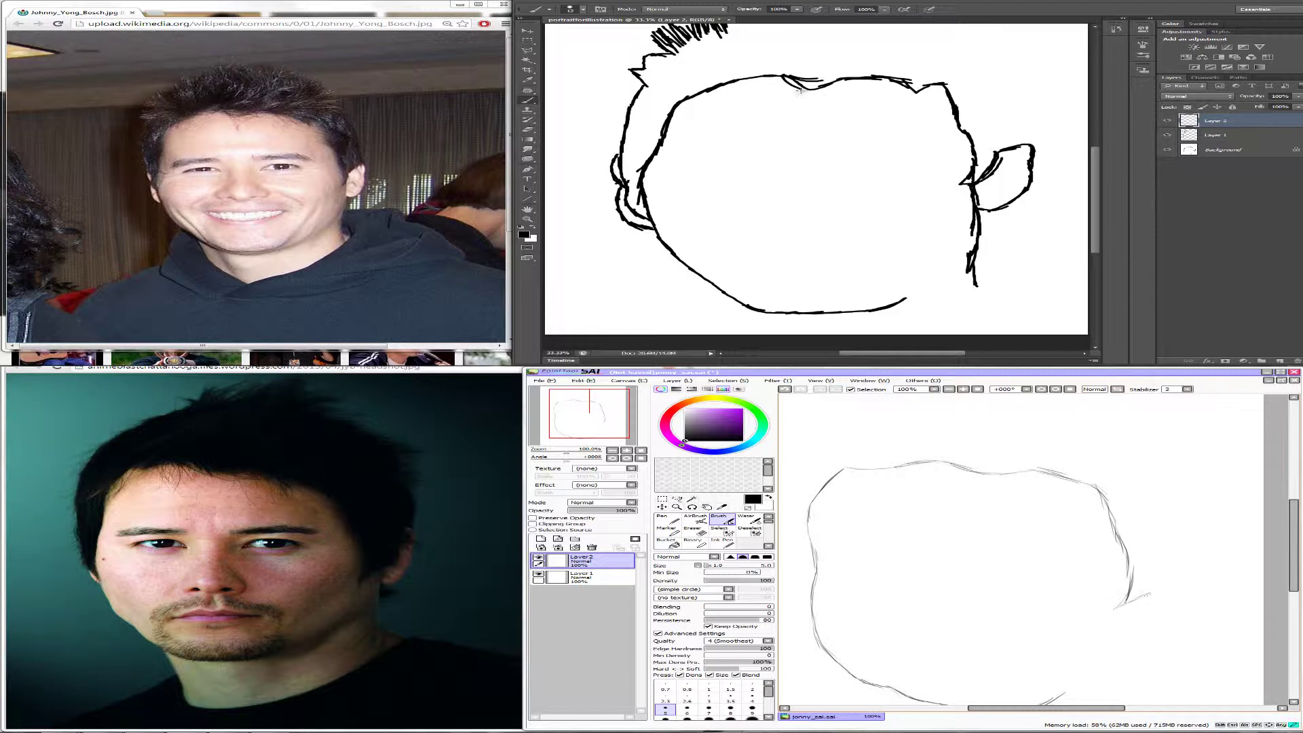
{"action": "left_click_drag", "start_coordinate": [803, 90], "coordinate": [813, 299]}
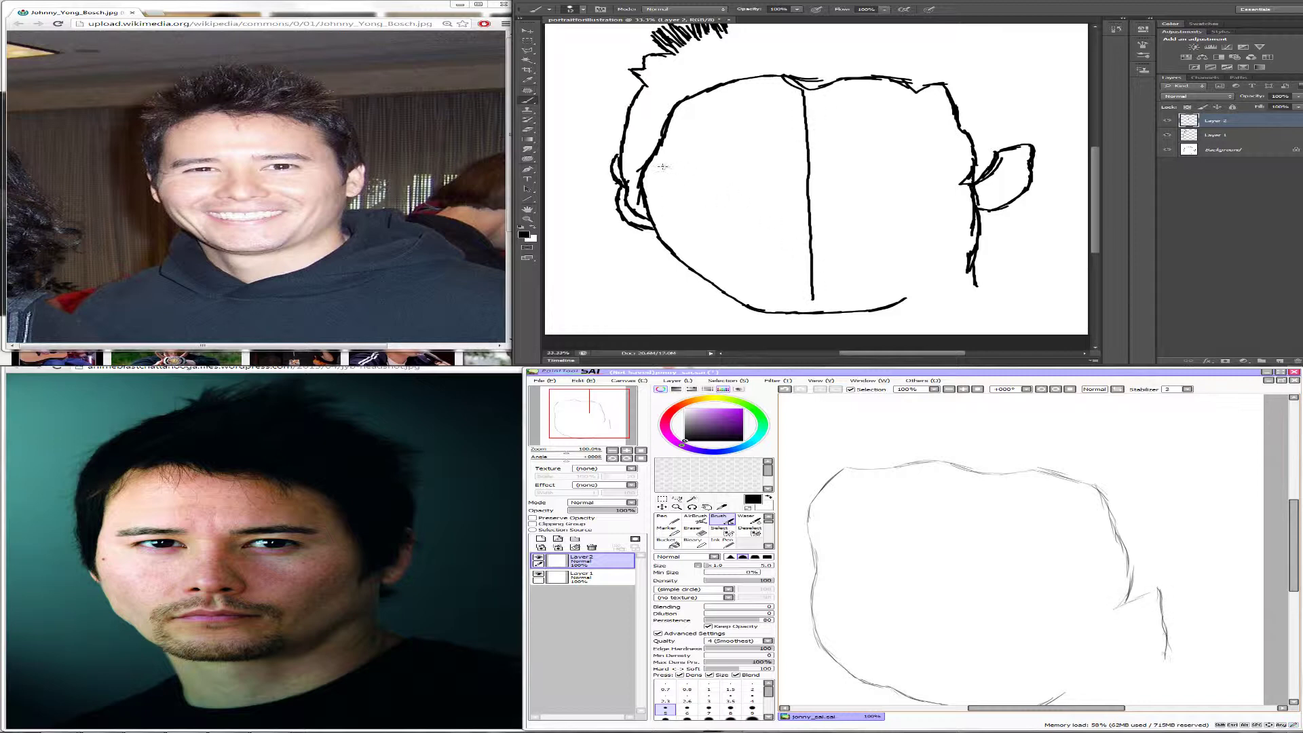
{"action": "left_click_drag", "start_coordinate": [665, 165], "coordinate": [978, 164]}
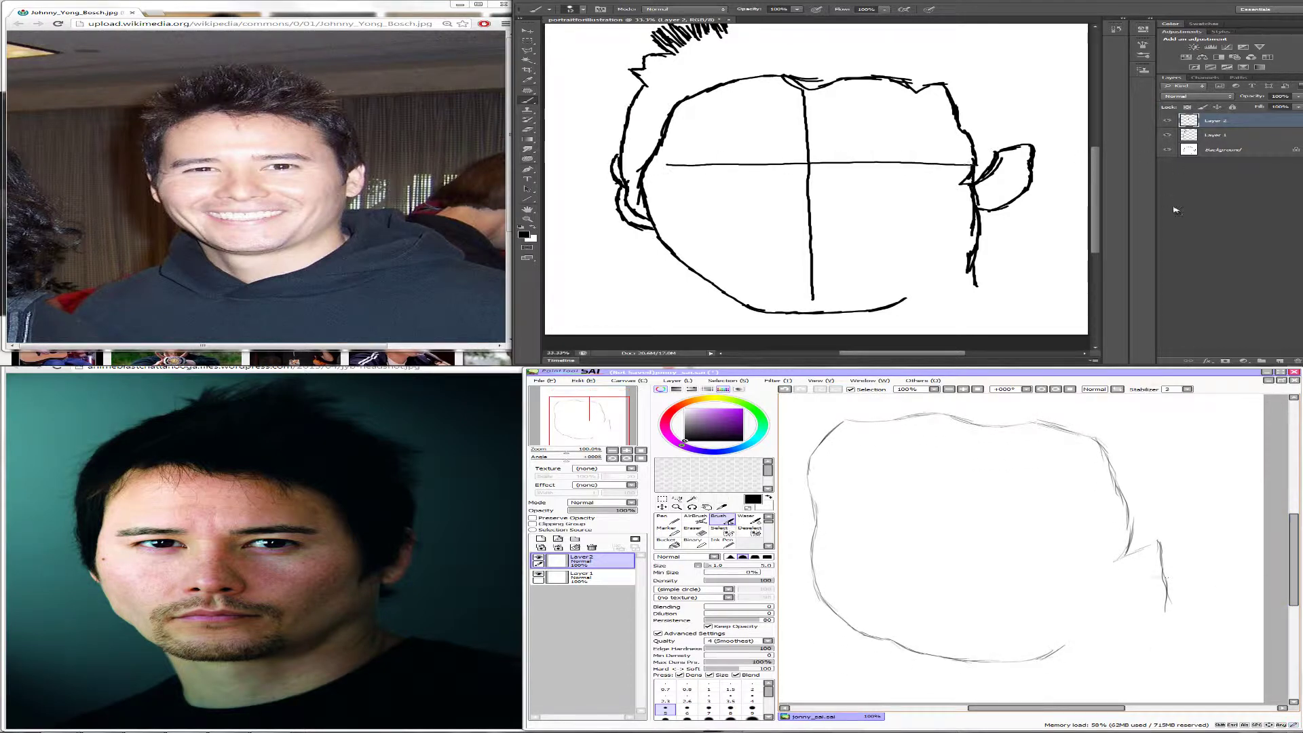
Step: Move the guideline layer below the face outline layer, lower its opacity, and make the outline layer active
{"action": "key", "text": "ctrl+bracketleft"}
{"action": "left_click", "coordinate": [1299, 97]}
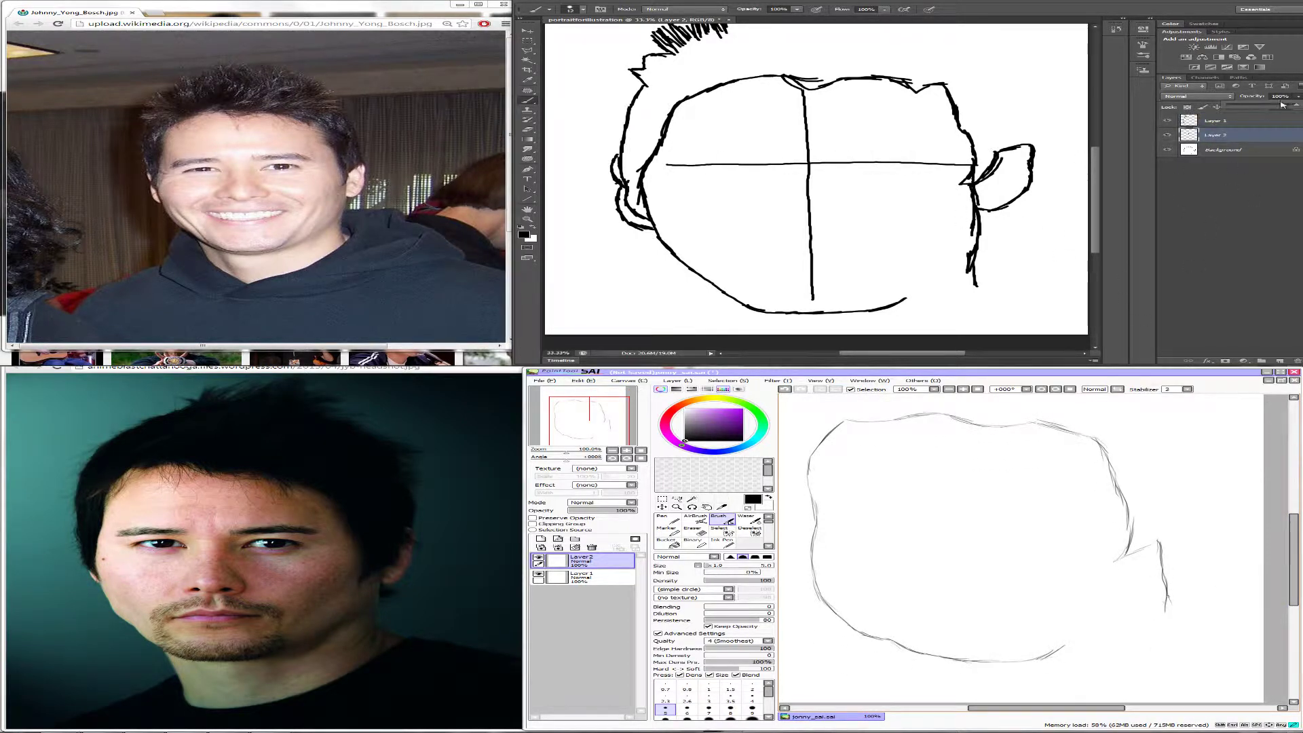
{"action": "left_click_drag", "start_coordinate": [1237, 106], "coordinate": [1247, 106]}
{"action": "left_click", "coordinate": [1224, 123]}
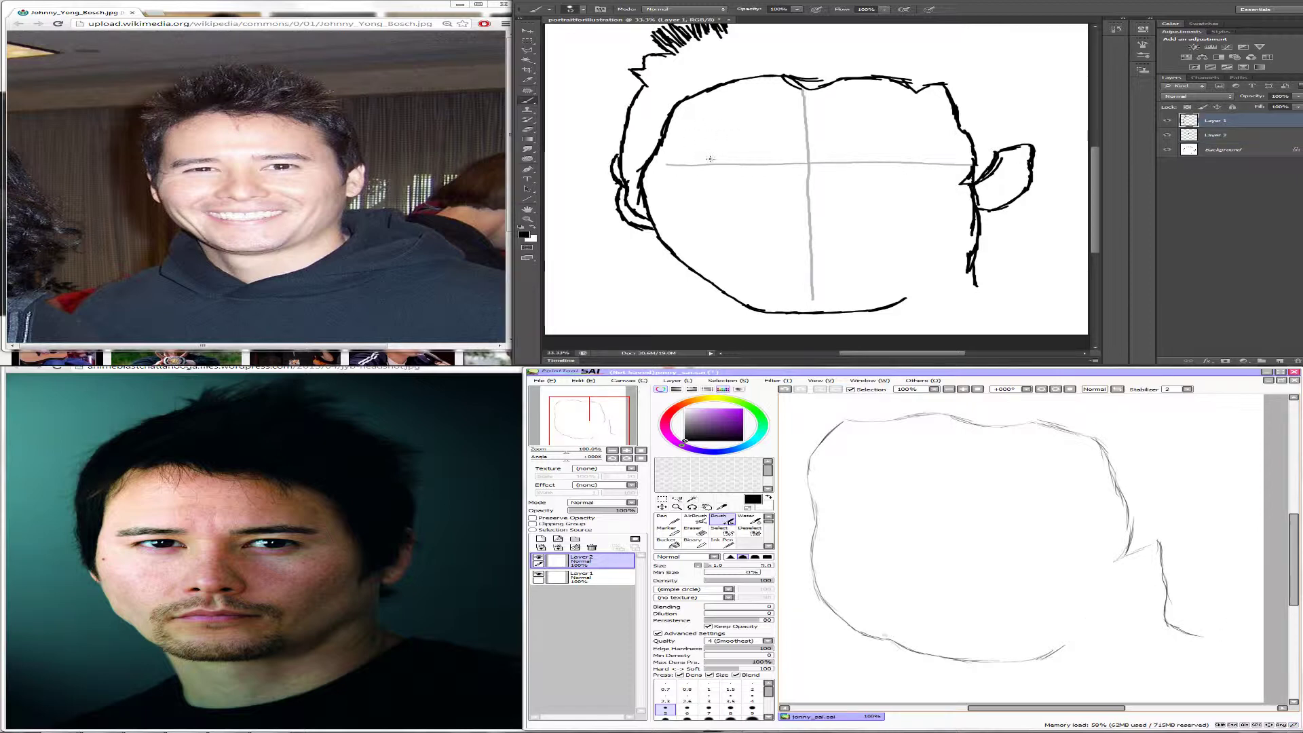
Step: Outline both eyes along the horizontal guideline in Photoshop and sketch the left neck line in PaintTool SAI
{"action": "left_click_drag", "start_coordinate": [719, 156], "coordinate": [757, 155]}
{"action": "left_click_drag", "start_coordinate": [890, 641], "coordinate": [907, 681]}
{"action": "mouse_move", "coordinate": [698, 161]}
{"action": "left_mouse_down"}
{"action": "mouse_move", "coordinate": [759, 164]}
{"action": "mouse_move", "coordinate": [690, 167]}
{"action": "mouse_move", "coordinate": [777, 161]}
{"action": "left_mouse_up"}
{"action": "key", "text": "ctrl+z"}
{"action": "scroll", "coordinate": [1021, 550], "scroll_direction": "up", "scroll_amount": 2}
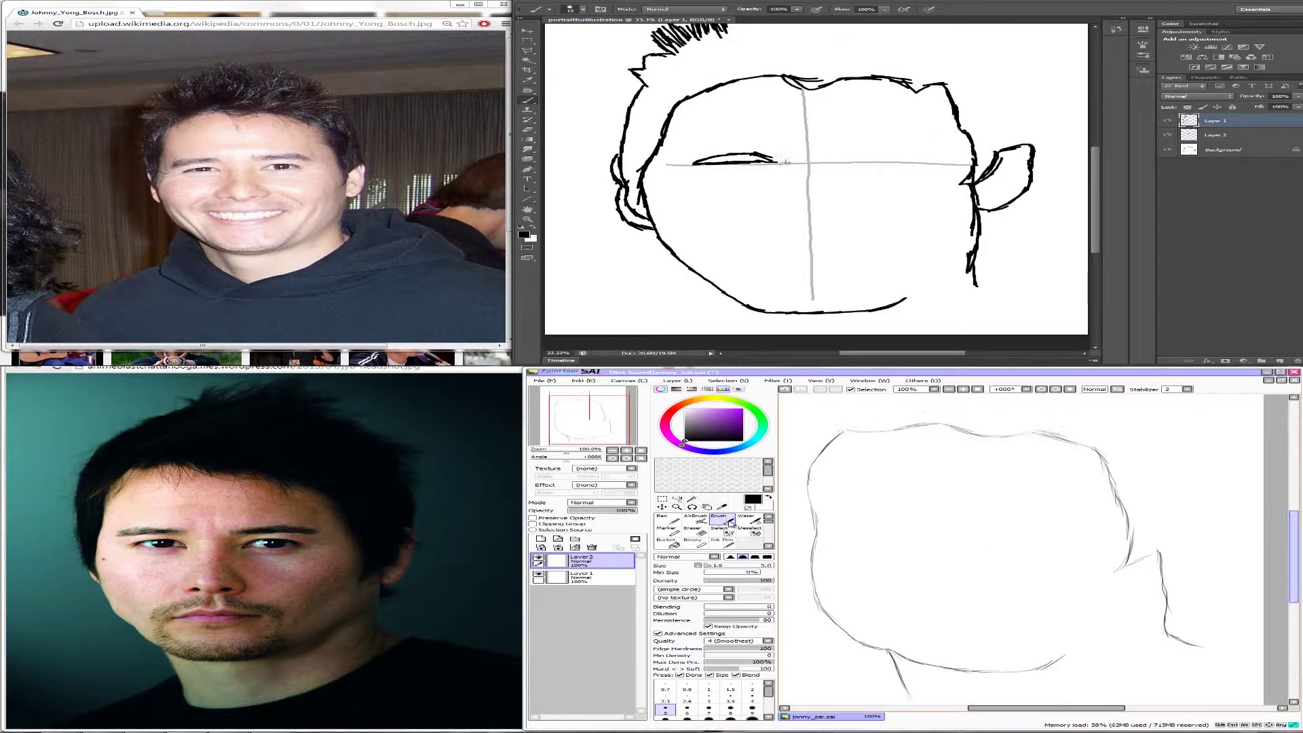
{"action": "key", "text": "ctrl+z"}
{"action": "left_click_drag", "start_coordinate": [971, 708], "coordinate": [953, 708]}
{"action": "left_click", "coordinate": [840, 160]}
{"action": "left_click_drag", "start_coordinate": [842, 160], "coordinate": [908, 162]}
Step: Add a new layer in PaintTool SAI and sketch the left outer hair contour from the temple up toward the crown
{"action": "left_click", "coordinate": [541, 540]}
{"action": "left_click_drag", "start_coordinate": [850, 595], "coordinate": [841, 573]}
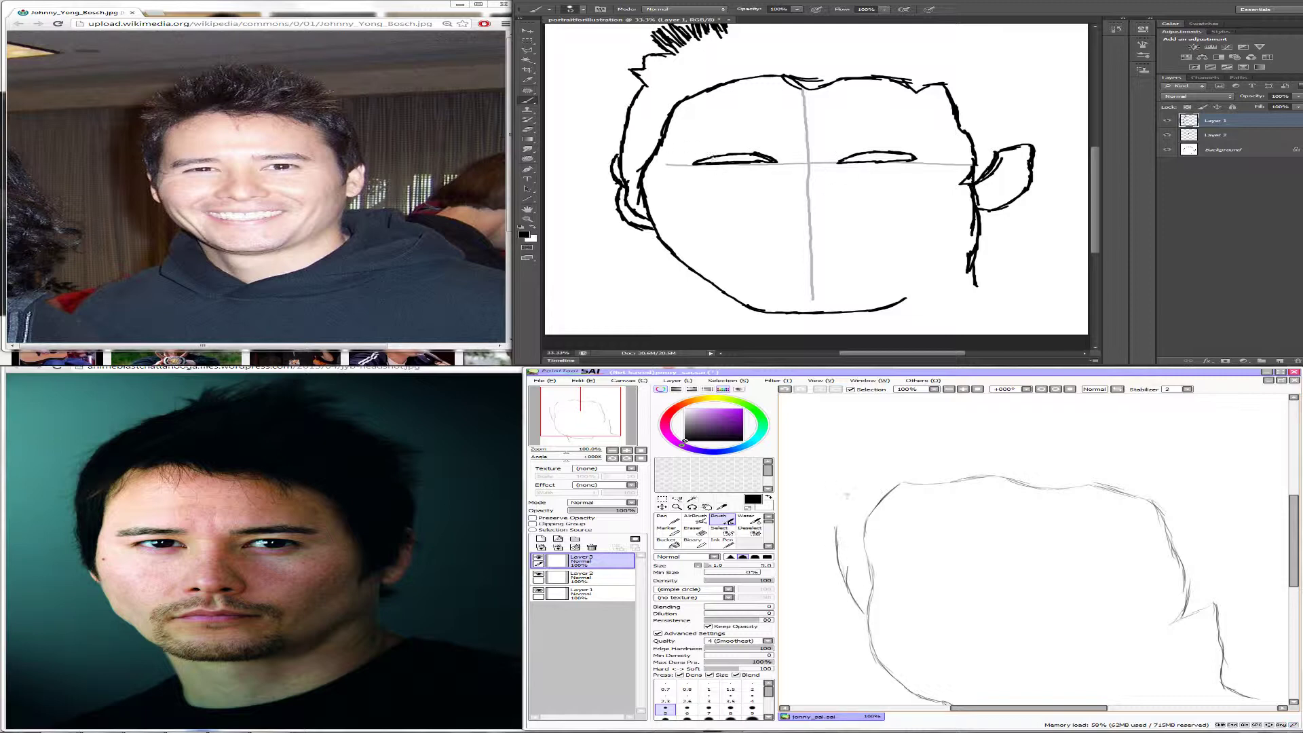
{"action": "left_click_drag", "start_coordinate": [842, 477], "coordinate": [834, 530]}
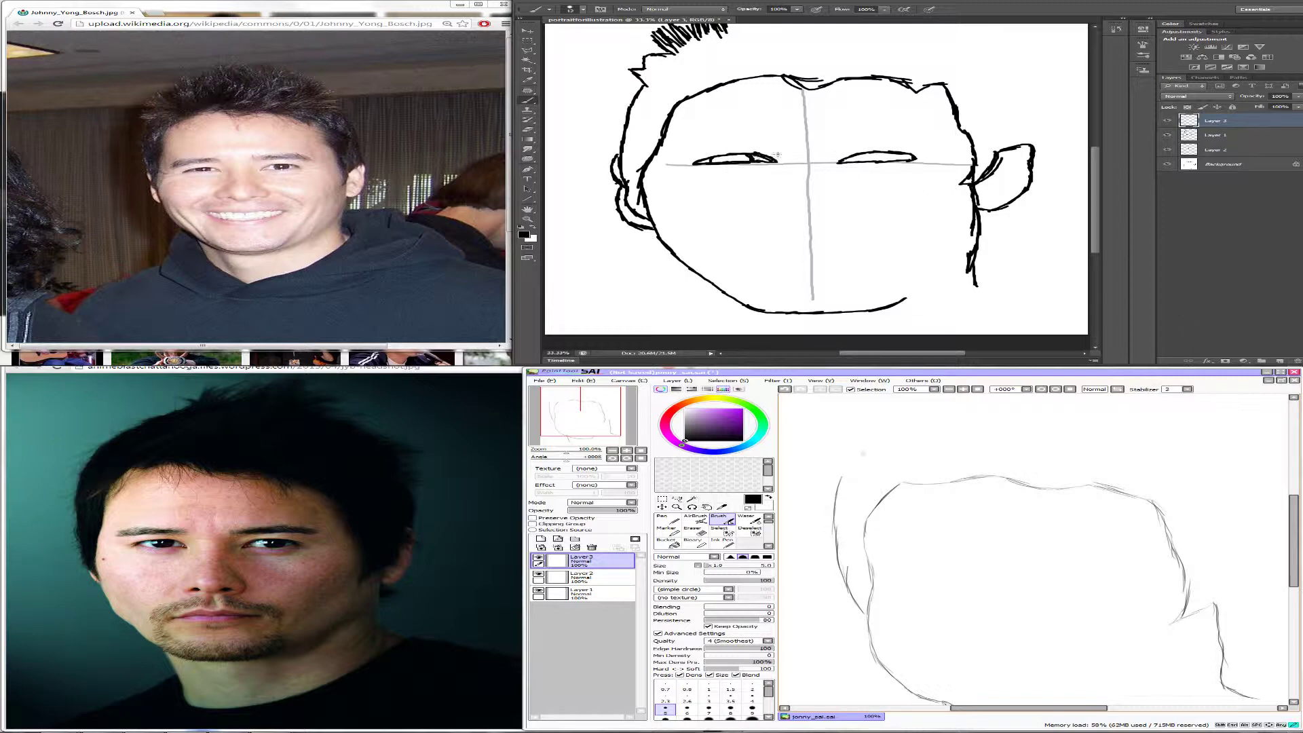
{"action": "left_click_drag", "start_coordinate": [864, 453], "coordinate": [842, 475]}
{"action": "left_click_drag", "start_coordinate": [923, 421], "coordinate": [871, 441]}
Step: Sketch the spiky tufts at the crown and the hair contour sloping down its right side in PaintTool SAI
{"action": "scroll", "coordinate": [883, 449], "scroll_direction": "up", "scroll_amount": 1}
{"action": "left_click_drag", "start_coordinate": [1294, 529], "coordinate": [1294, 527]}
{"action": "left_click_drag", "start_coordinate": [947, 461], "coordinate": [1001, 439]}
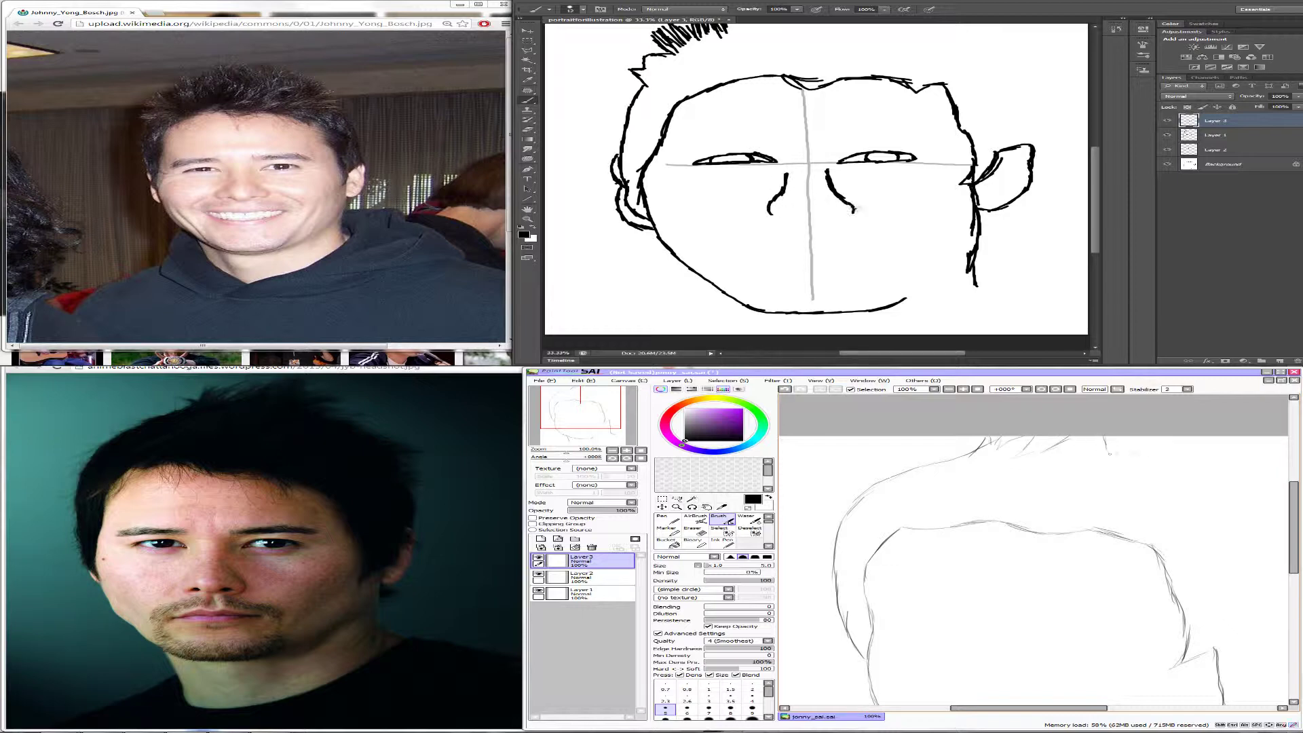
{"action": "mouse_move", "coordinate": [1126, 453]}
{"action": "left_mouse_down"}
{"action": "mouse_move", "coordinate": [1127, 441]}
{"action": "mouse_move", "coordinate": [1148, 460]}
{"action": "left_mouse_up"}
{"action": "left_click_drag", "start_coordinate": [1294, 514], "coordinate": [1294, 540]}
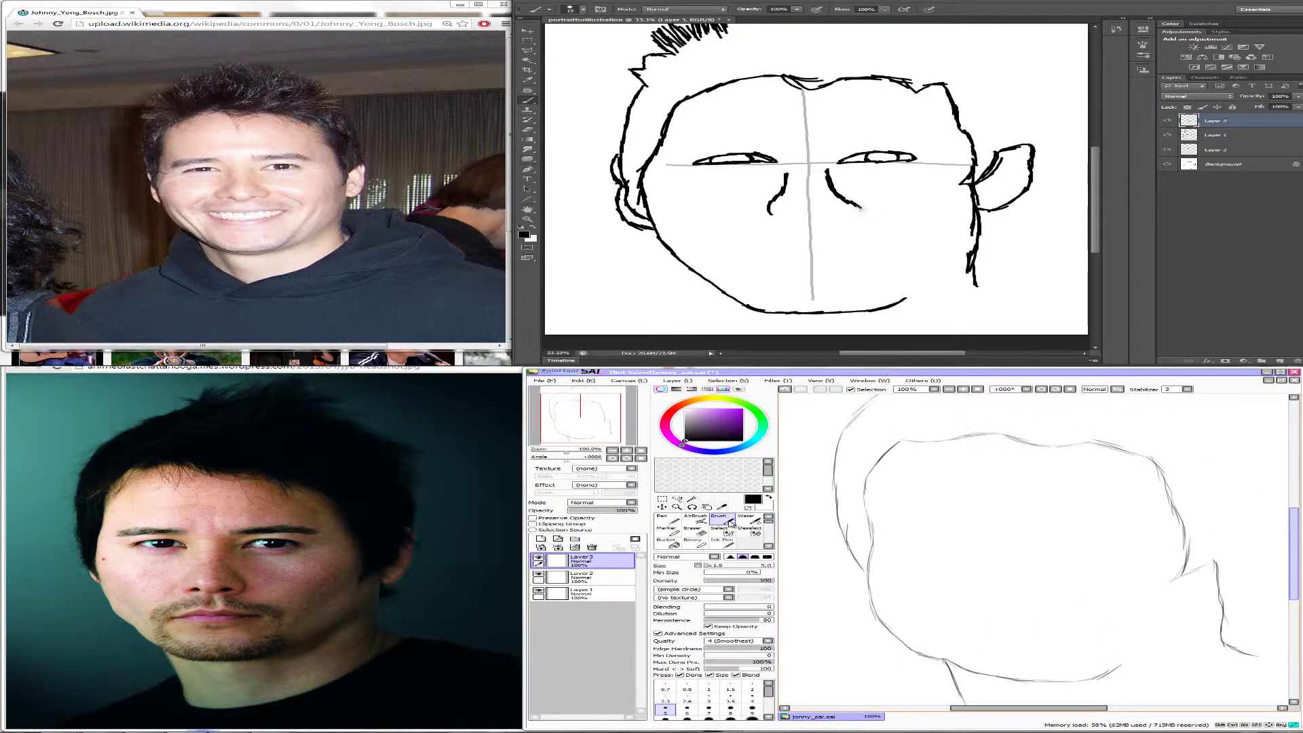
{"action": "scroll", "coordinate": [1032, 550], "scroll_direction": "up", "scroll_amount": 4}
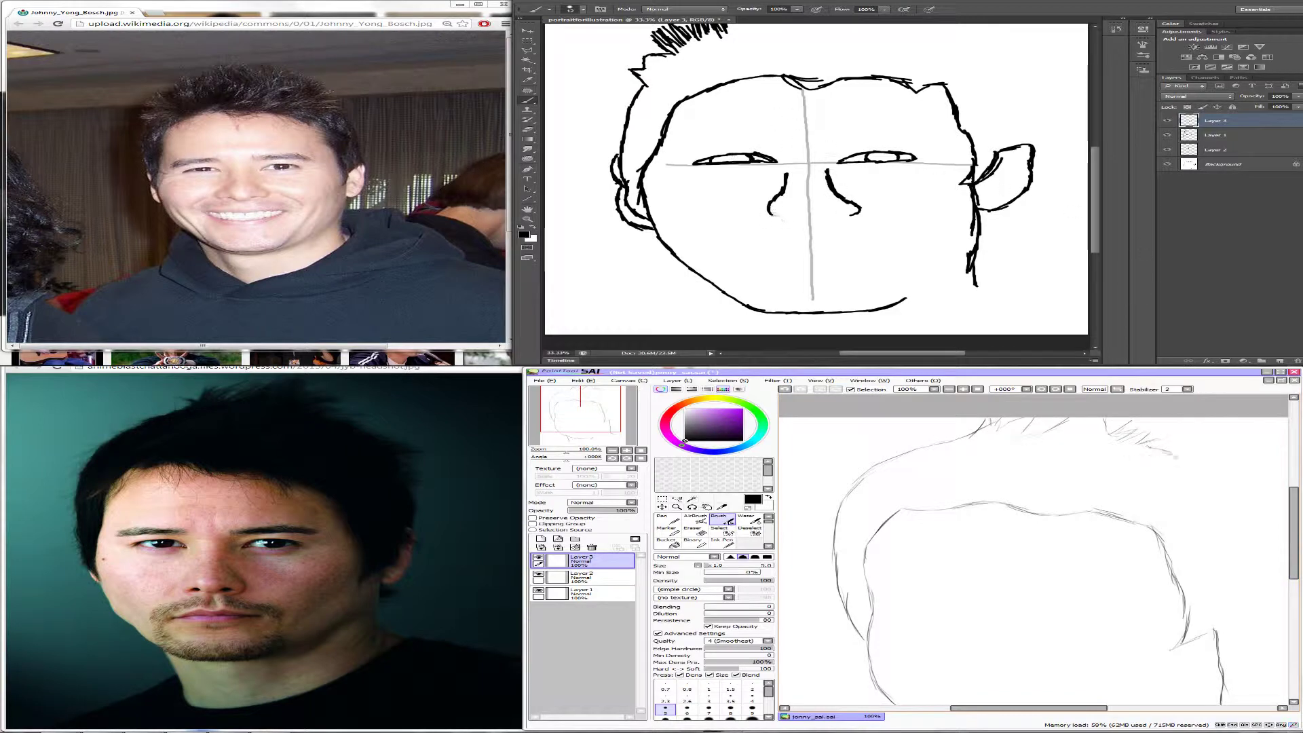
{"action": "left_click_drag", "start_coordinate": [1161, 450], "coordinate": [1197, 465]}
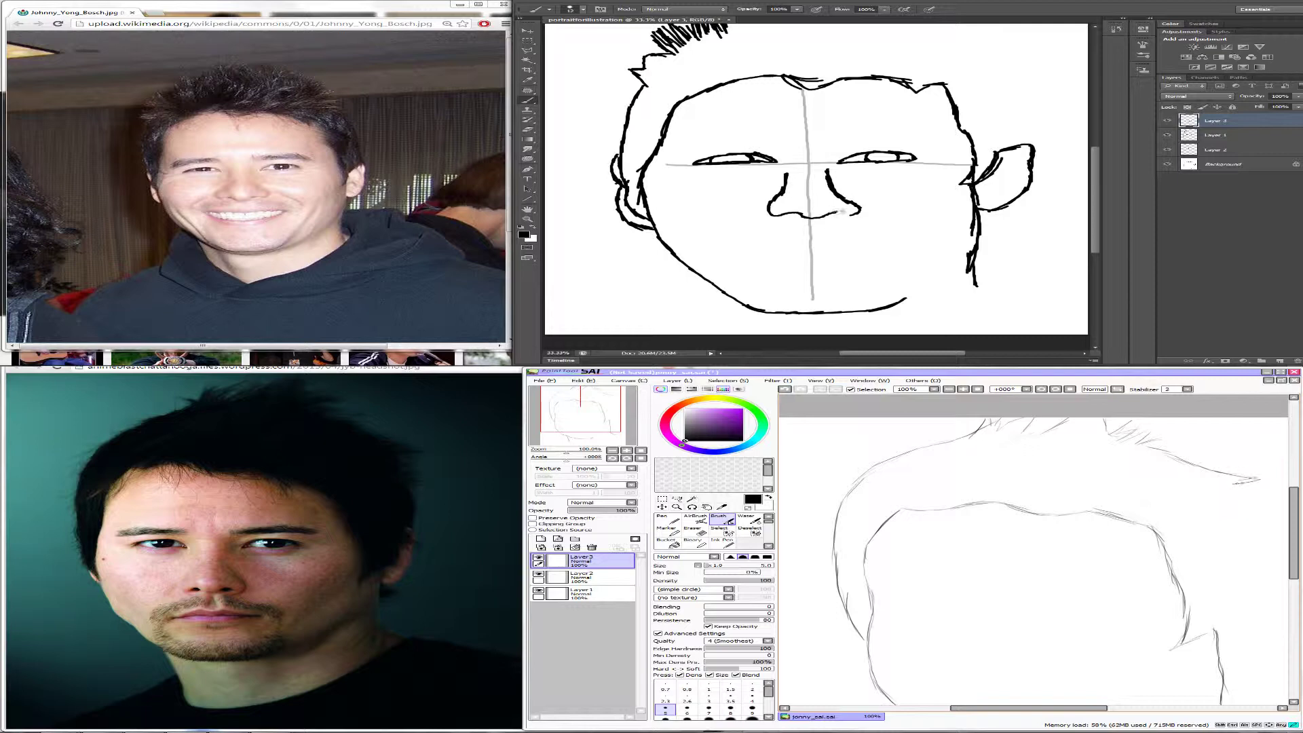
Step: Draw the pointed tuft and the outer hair contour down the right side of the head in PaintTool SAI
{"action": "mouse_move", "coordinate": [1240, 482]}
{"action": "left_mouse_down"}
{"action": "mouse_move", "coordinate": [1268, 487]}
{"action": "mouse_move", "coordinate": [1245, 499]}
{"action": "left_mouse_up"}
{"action": "left_click_drag", "start_coordinate": [1029, 708], "coordinate": [1076, 708]}
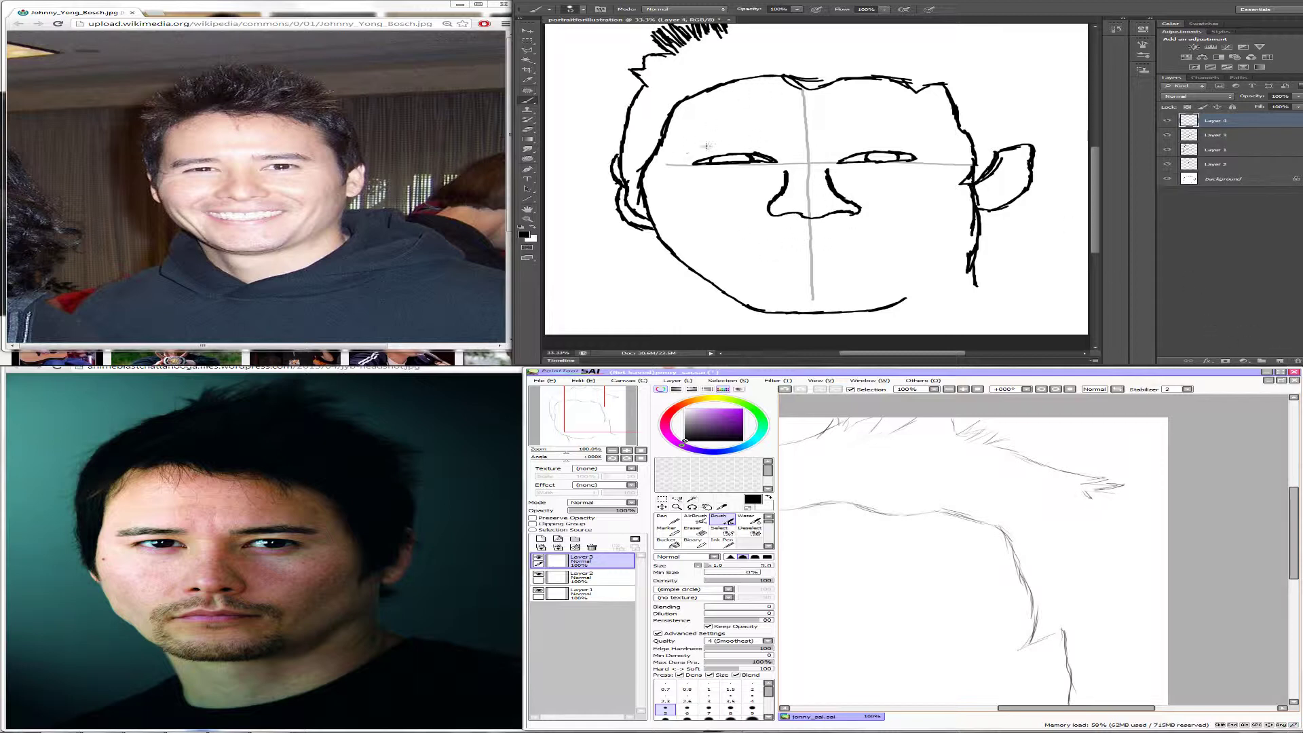
{"action": "left_click_drag", "start_coordinate": [1092, 497], "coordinate": [1124, 599]}
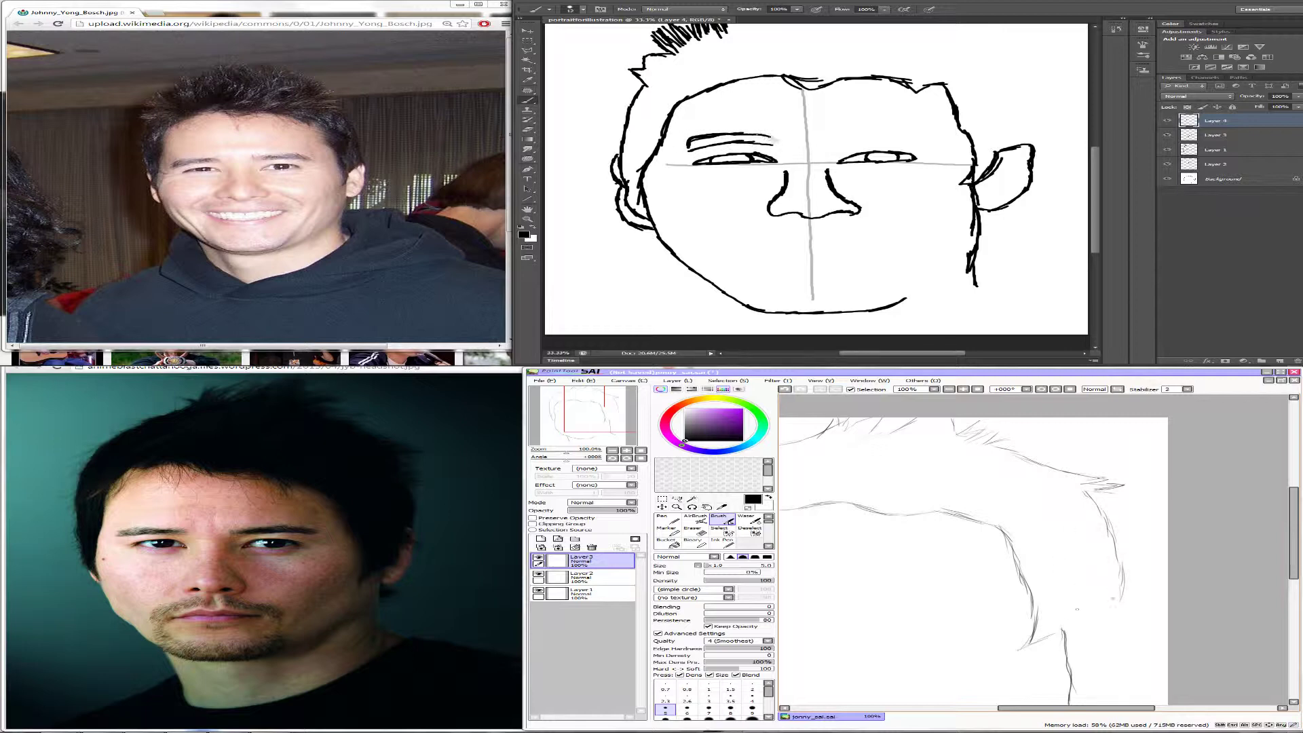
{"action": "left_click_drag", "start_coordinate": [1126, 577], "coordinate": [1134, 596]}
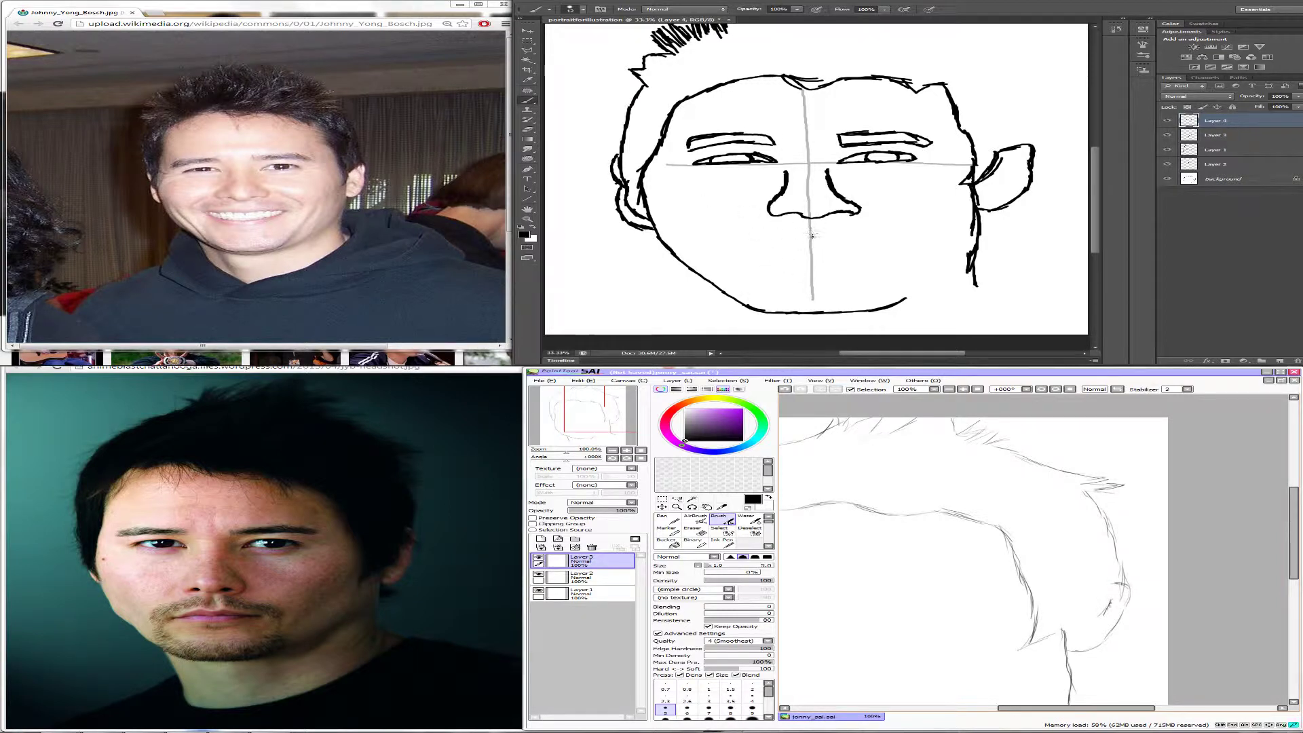
Step: Draw a horizontal mouth line below the nose in Photoshop and a short inner stroke beside the right sideburn in SAI
{"action": "left_click_drag", "start_coordinate": [807, 238], "coordinate": [812, 237]}
{"action": "left_click_drag", "start_coordinate": [1111, 601], "coordinate": [1082, 628]}
{"action": "left_click_drag", "start_coordinate": [791, 239], "coordinate": [751, 240]}
{"action": "left_click_drag", "start_coordinate": [880, 237], "coordinate": [896, 236]}
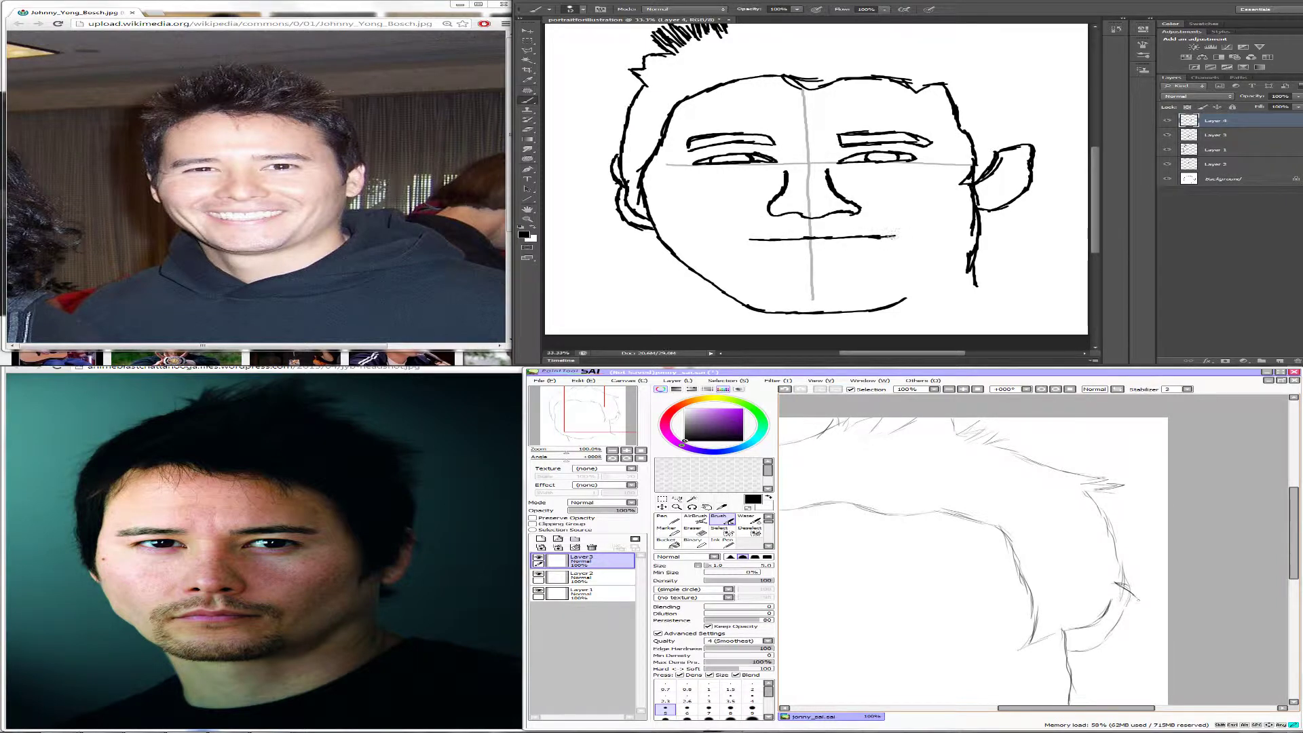
{"action": "left_click_drag", "start_coordinate": [1077, 708], "coordinate": [1043, 708]}
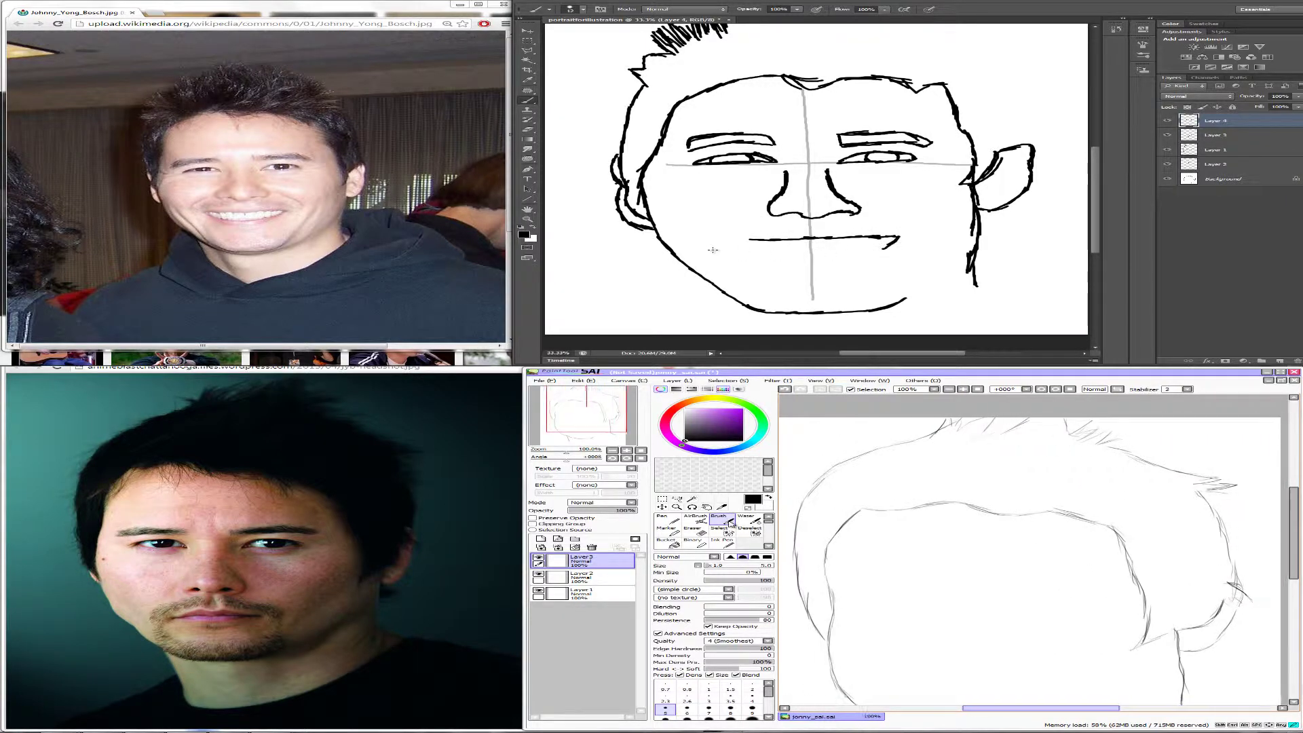
Step: Extend the mouth corners and close the smile with a curved lower lip in Photoshop, ending with the Eraser selected
{"action": "left_click_drag", "start_coordinate": [751, 239], "coordinate": [740, 241]}
{"action": "left_click_drag", "start_coordinate": [1294, 532], "coordinate": [1294, 551]}
{"action": "mouse_move", "coordinate": [736, 241]}
{"action": "left_mouse_down"}
{"action": "mouse_move", "coordinate": [805, 258]}
{"action": "mouse_move", "coordinate": [896, 239]}
{"action": "left_mouse_up"}
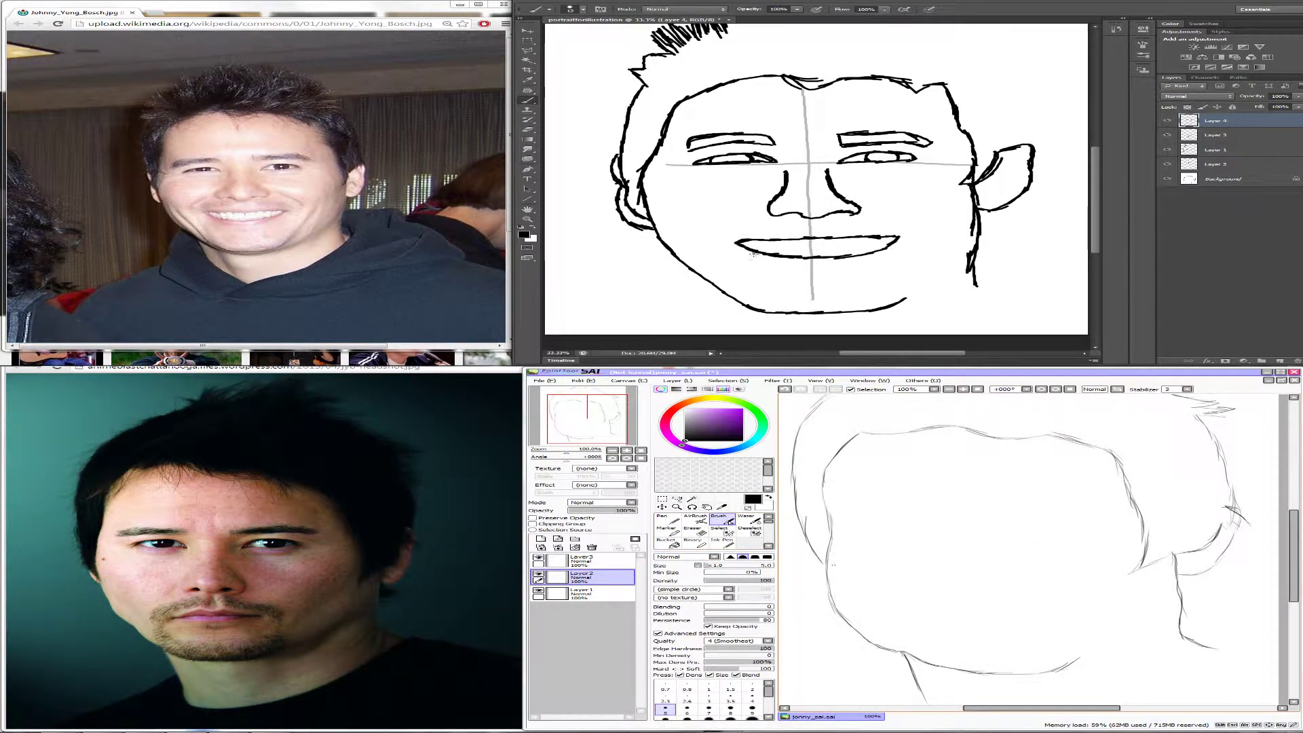
{"action": "left_click_drag", "start_coordinate": [739, 247], "coordinate": [774, 257]}
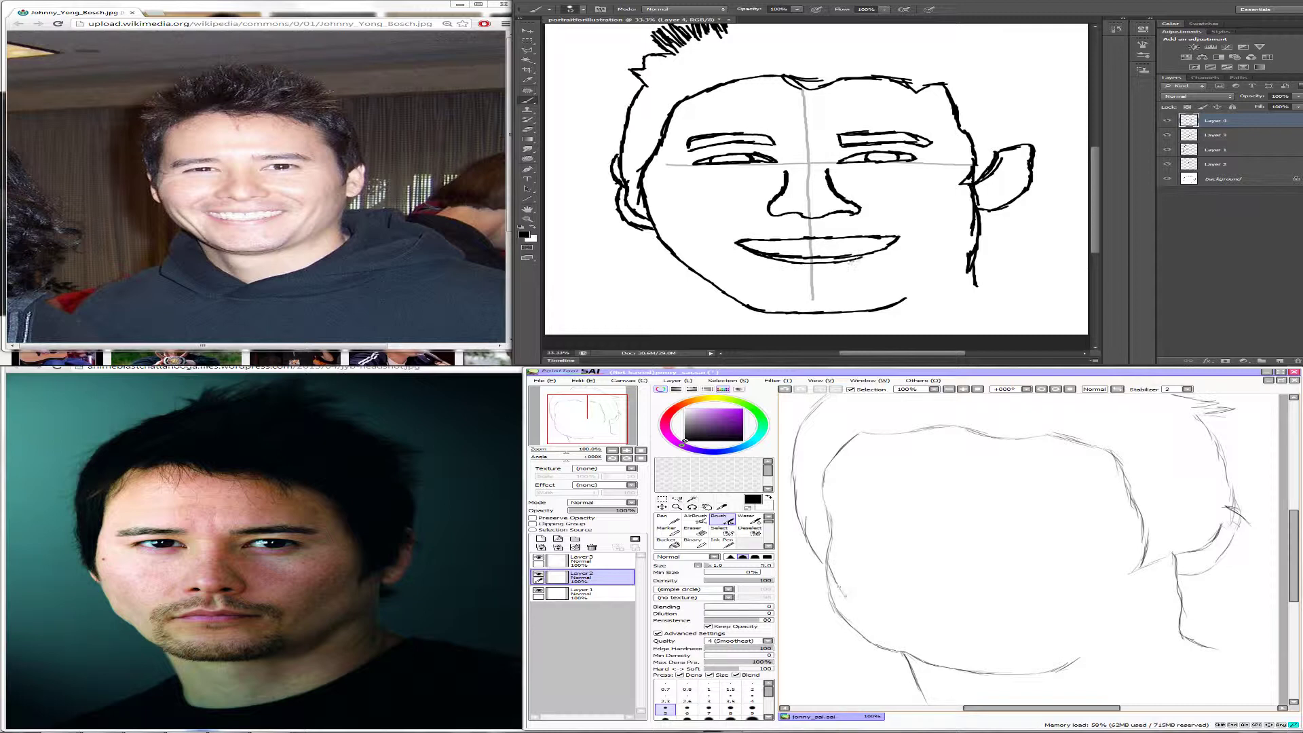
{"action": "key", "text": "e"}
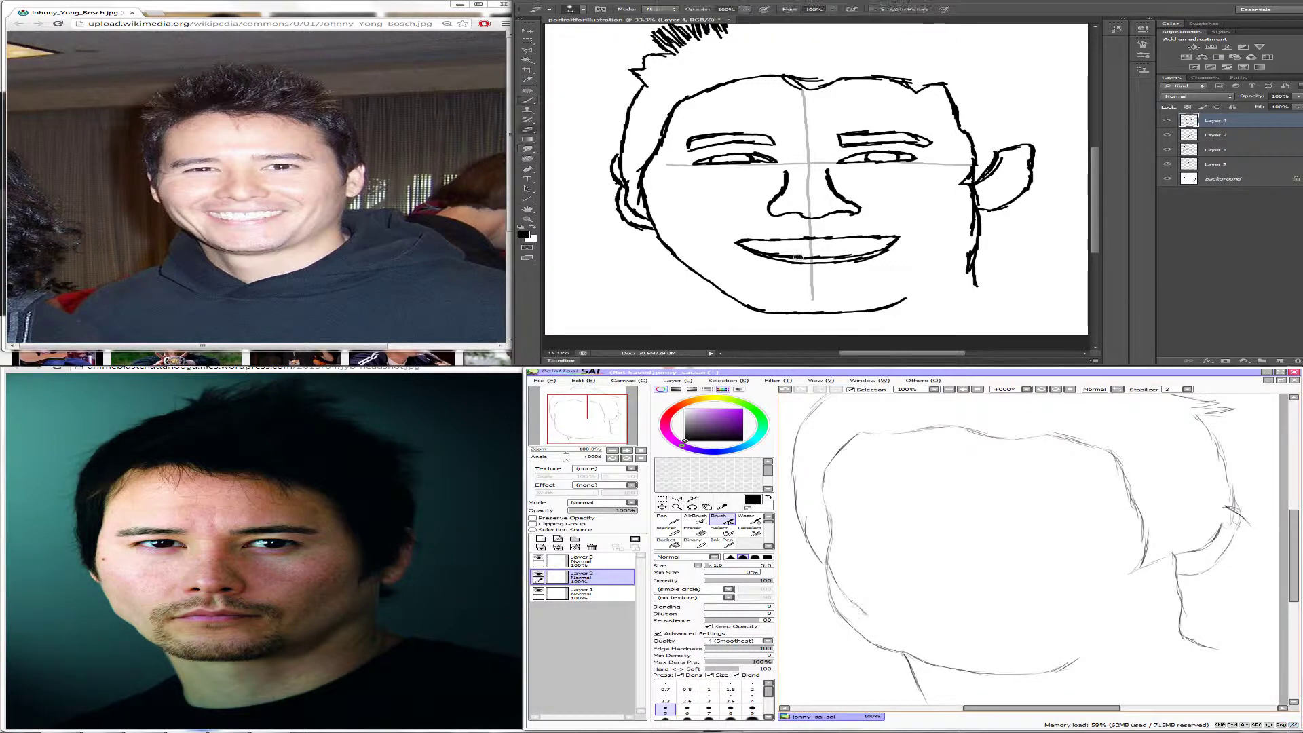
Step: Clean up stray marks on the smile's lower lip in Photoshop, and reload the Eminem - Survival (Explicit) video page in the browser
{"action": "mouse_move", "coordinate": [799, 257]}
{"action": "left_mouse_down"}
{"action": "mouse_move", "coordinate": [878, 250]}
{"action": "mouse_move", "coordinate": [763, 251]}
{"action": "left_mouse_up"}
{"action": "left_click", "coordinate": [583, 10]}
{"action": "left_click", "coordinate": [96, 701]}
{"action": "left_click", "coordinate": [187, 549]}
{"action": "type", "text": "70"}
{"action": "key", "text": "Return"}
{"action": "key", "text": "alt+Tab"}
{"action": "left_click", "coordinate": [96, 701]}
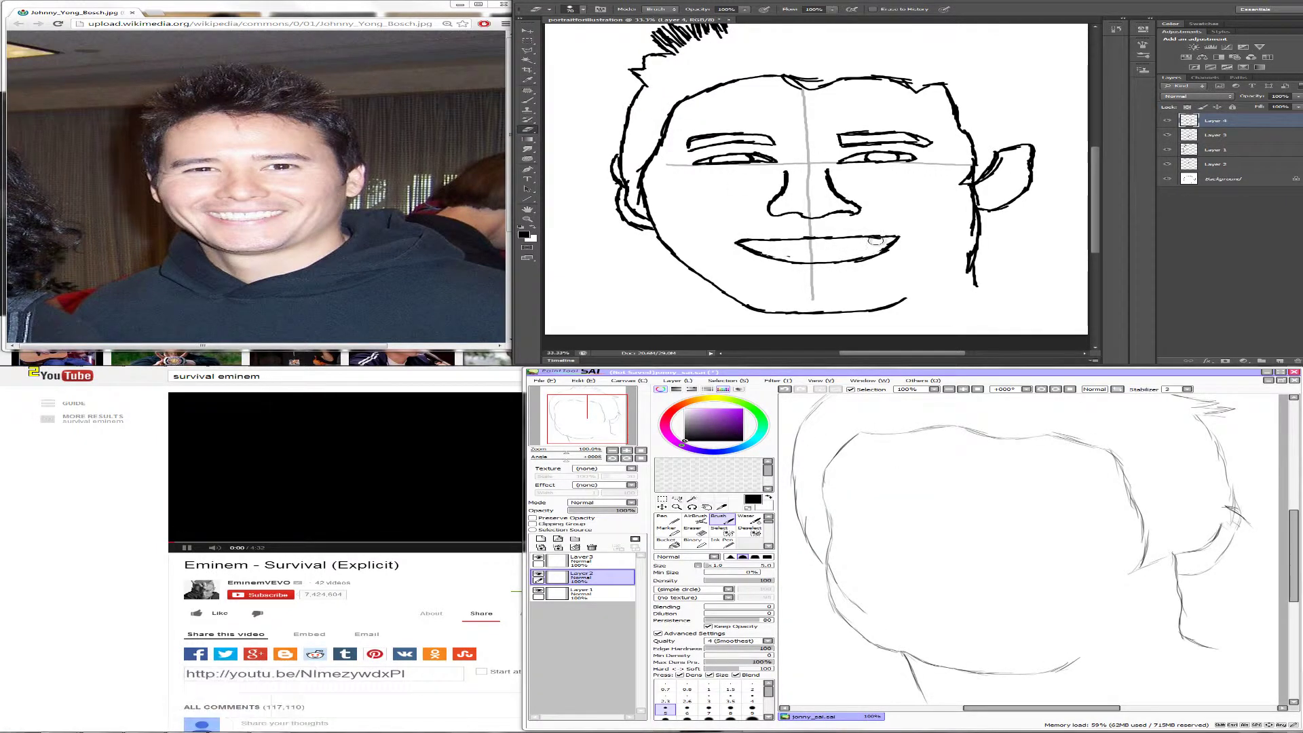
{"action": "key", "text": "F5"}
{"action": "left_click", "coordinate": [789, 257]}
{"action": "left_click", "coordinate": [227, 703]}
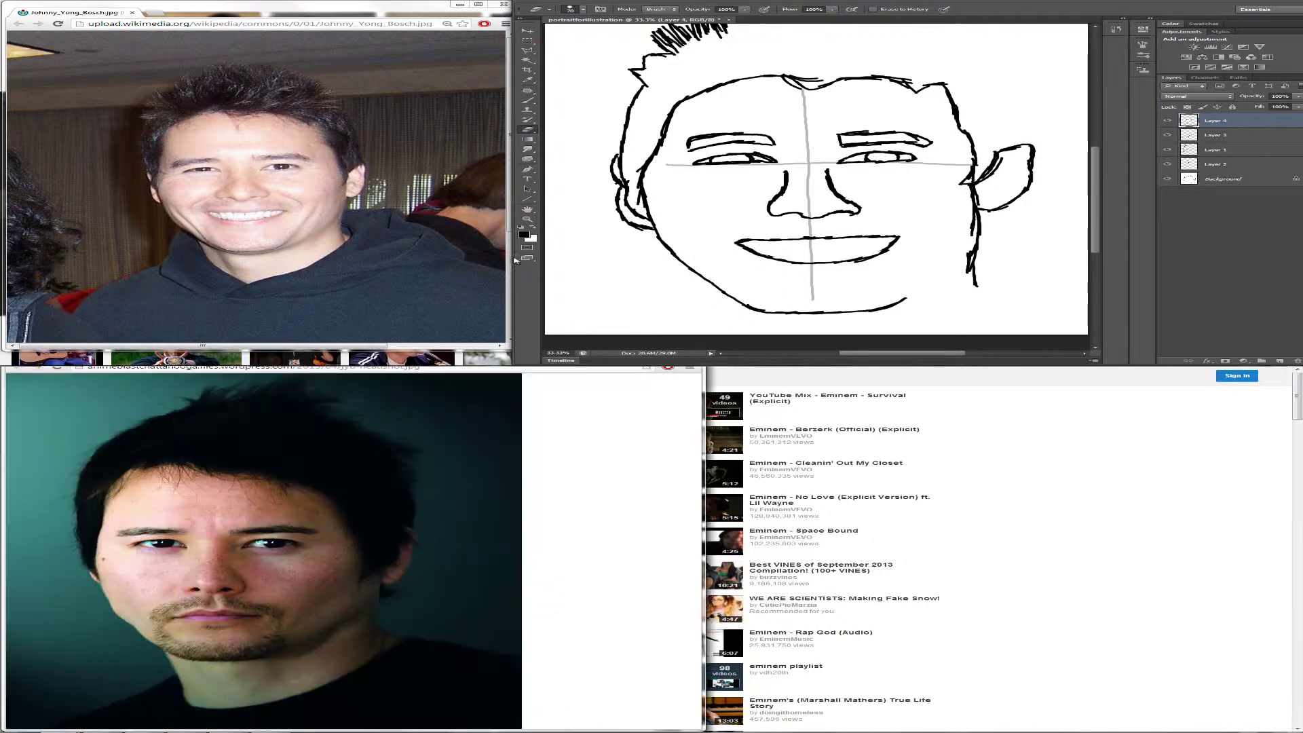
{"action": "key", "text": "alt+Tab"}
Step: Draw the neck lines below both sides of the jaw with the Brush in Photoshop
{"action": "left_click", "coordinate": [528, 100]}
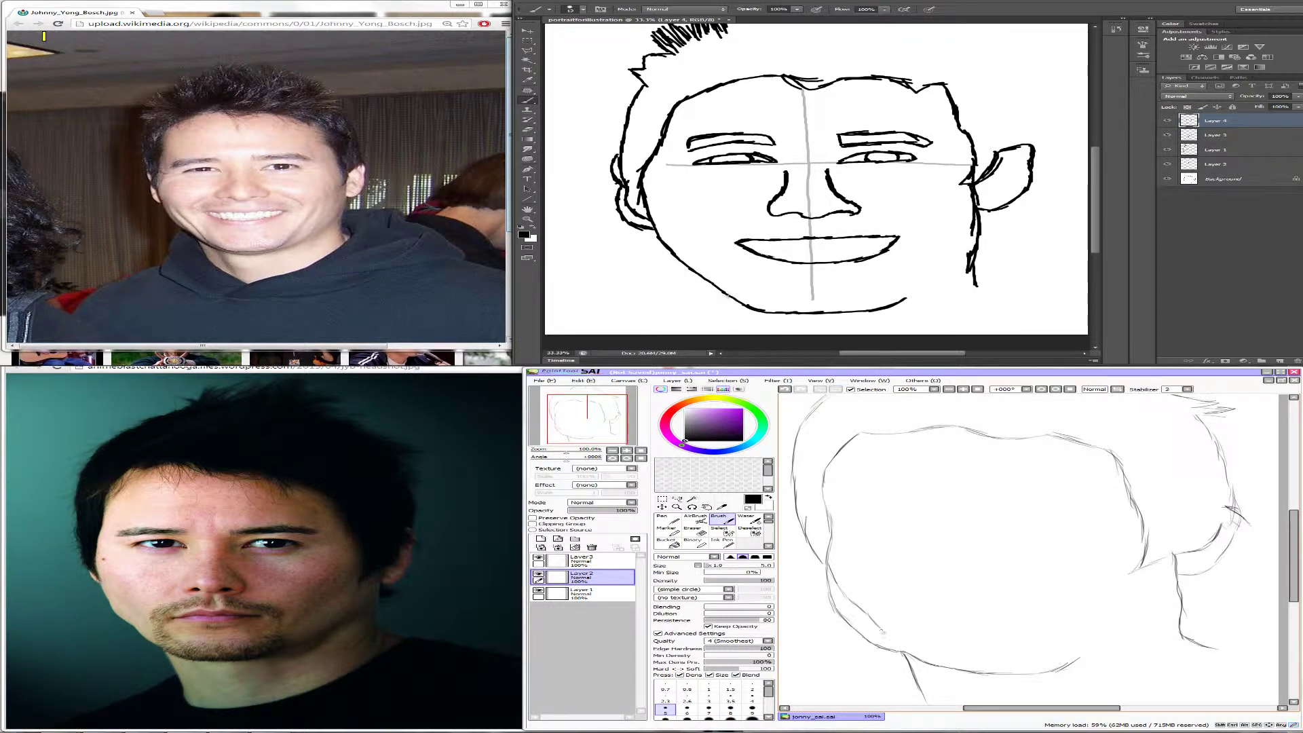
{"action": "left_click_drag", "start_coordinate": [727, 295], "coordinate": [747, 333]}
{"action": "left_click_drag", "start_coordinate": [978, 247], "coordinate": [976, 267]}
{"action": "mouse_move", "coordinate": [989, 301]}
{"action": "left_mouse_down"}
{"action": "mouse_move", "coordinate": [999, 296]}
{"action": "mouse_move", "coordinate": [951, 335]}
{"action": "left_mouse_up"}
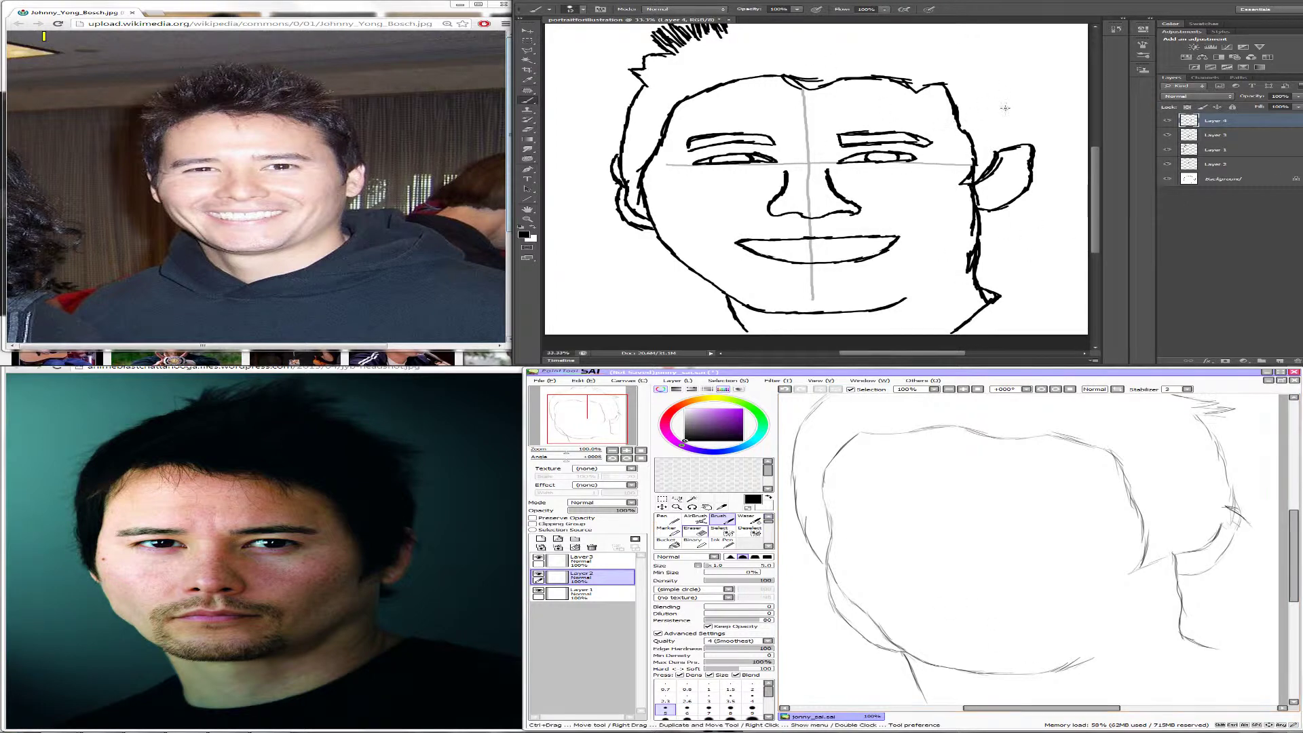
Step: Erase the rough extra lines along the left jaw in SAI, and draw the right hair contour down to the ear in Photoshop
{"action": "key", "text": "e"}
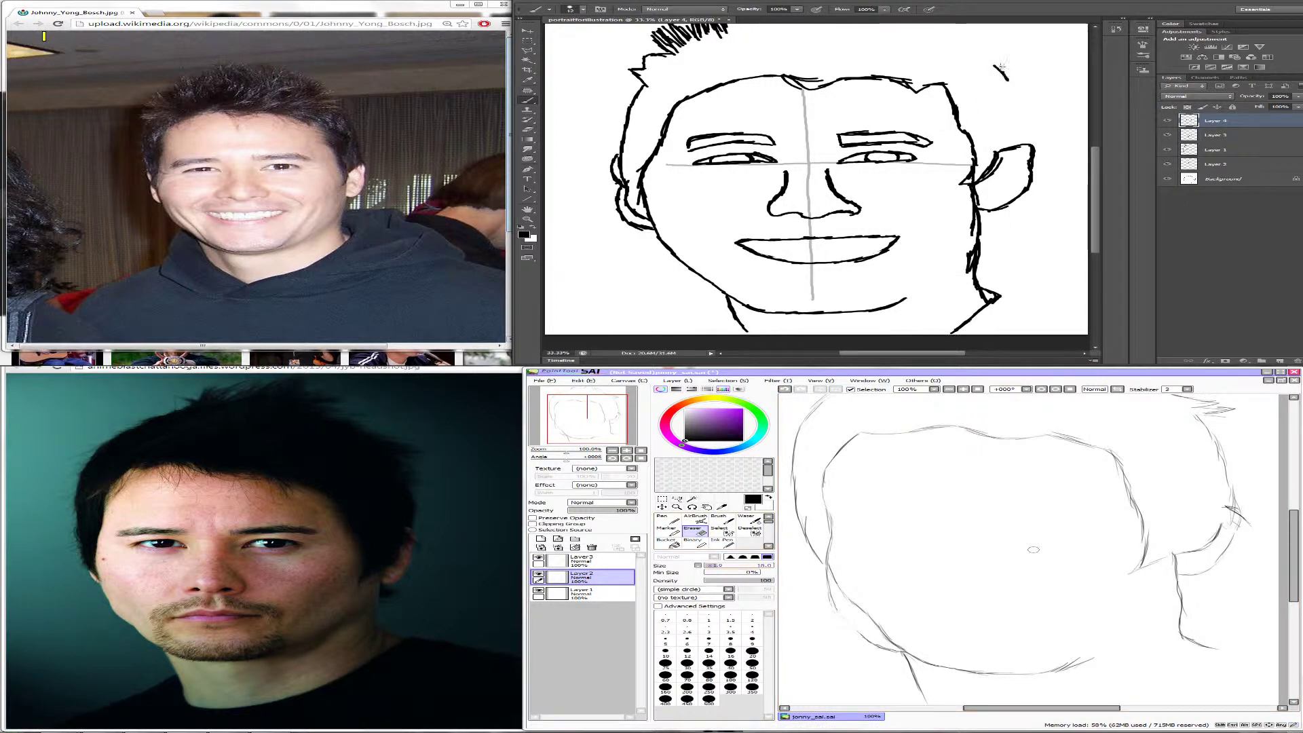
{"action": "key", "text": "bracketright"}
{"action": "scroll", "coordinate": [1003, 67], "scroll_direction": "up", "scroll_amount": 3}
{"action": "mouse_move", "coordinate": [852, 640]}
{"action": "left_mouse_down"}
{"action": "mouse_move", "coordinate": [894, 651]}
{"action": "mouse_move", "coordinate": [839, 616]}
{"action": "mouse_move", "coordinate": [823, 577]}
{"action": "left_mouse_up"}
{"action": "left_click_drag", "start_coordinate": [1000, 109], "coordinate": [1014, 137]}
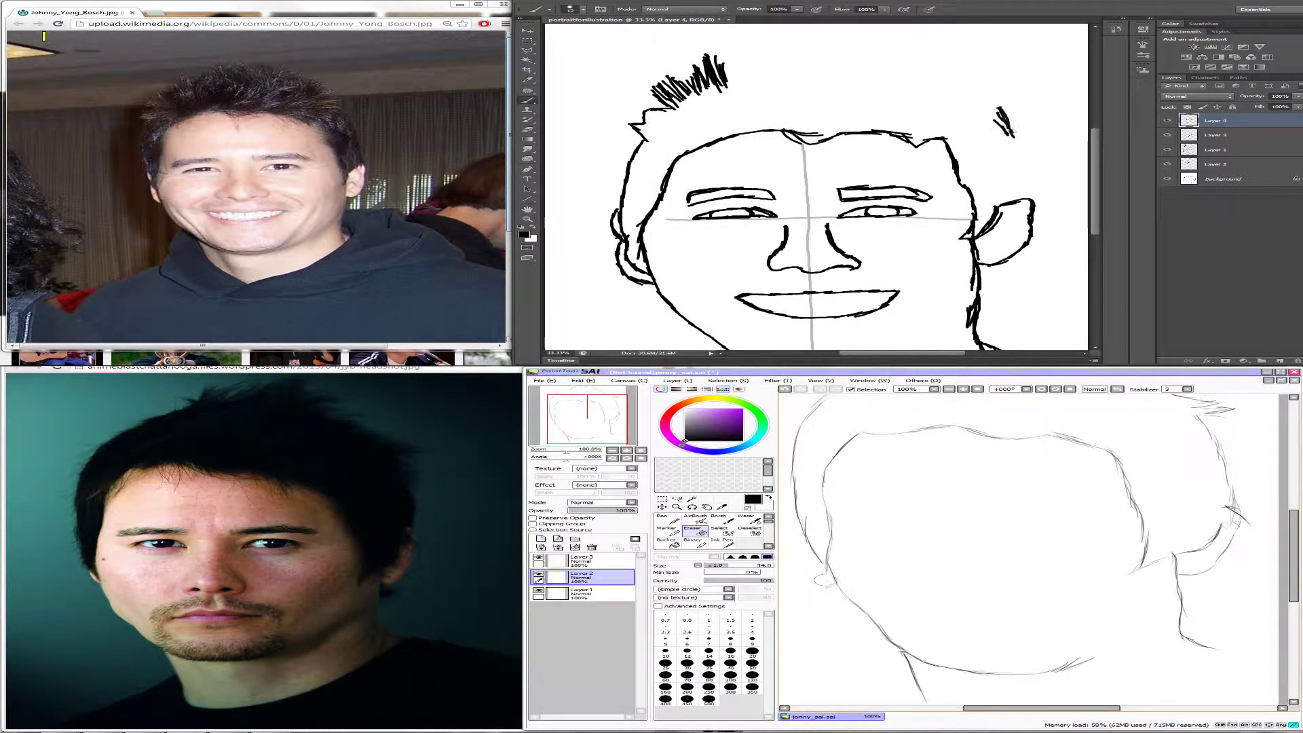
{"action": "left_click_drag", "start_coordinate": [825, 580], "coordinate": [823, 574]}
{"action": "left_click_drag", "start_coordinate": [1009, 125], "coordinate": [1026, 189]}
{"action": "left_click", "coordinate": [722, 520]}
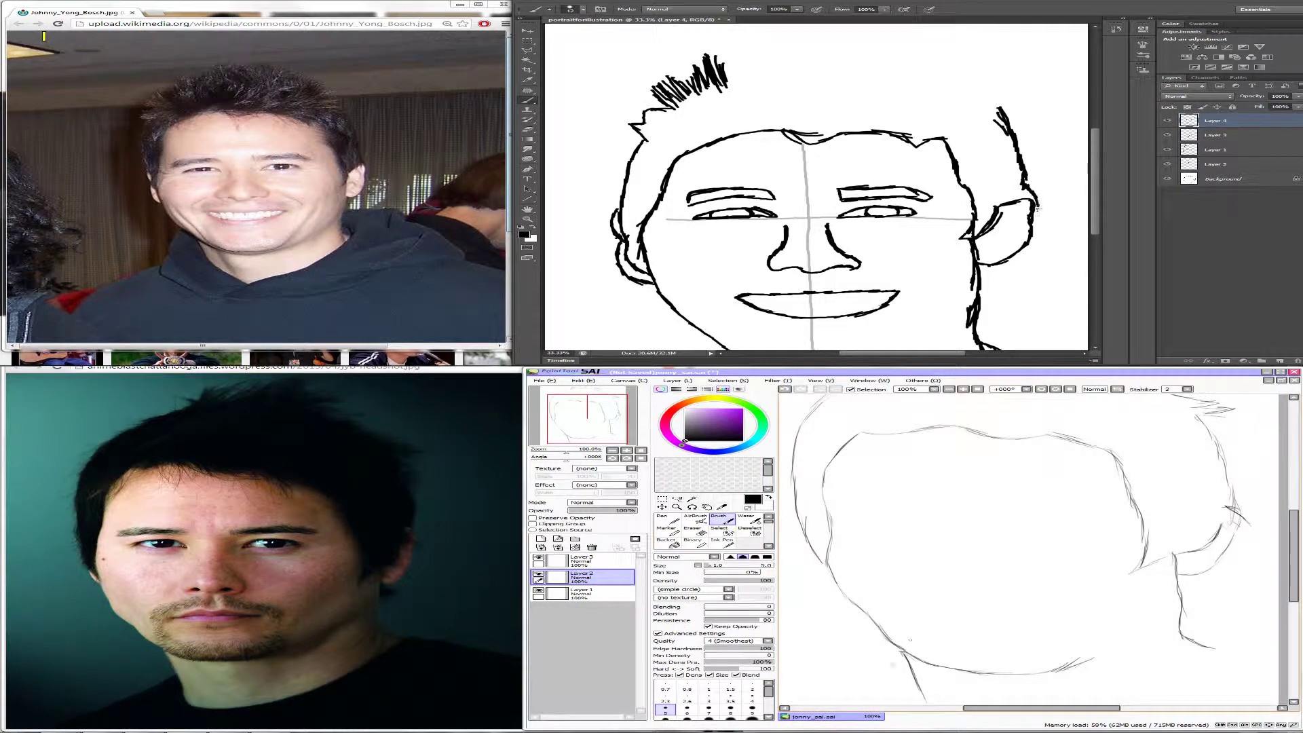
{"action": "left_click_drag", "start_coordinate": [1294, 557], "coordinate": [1294, 548]}
{"action": "left_click_drag", "start_coordinate": [1023, 199], "coordinate": [1031, 206]}
{"action": "key", "text": "ctrl+z"}
Step: Check what Layer3 holds in SAI, and add a new layer placed between Layer2 and Layer1
{"action": "left_click", "coordinate": [581, 561]}
{"action": "left_click", "coordinate": [538, 558]}
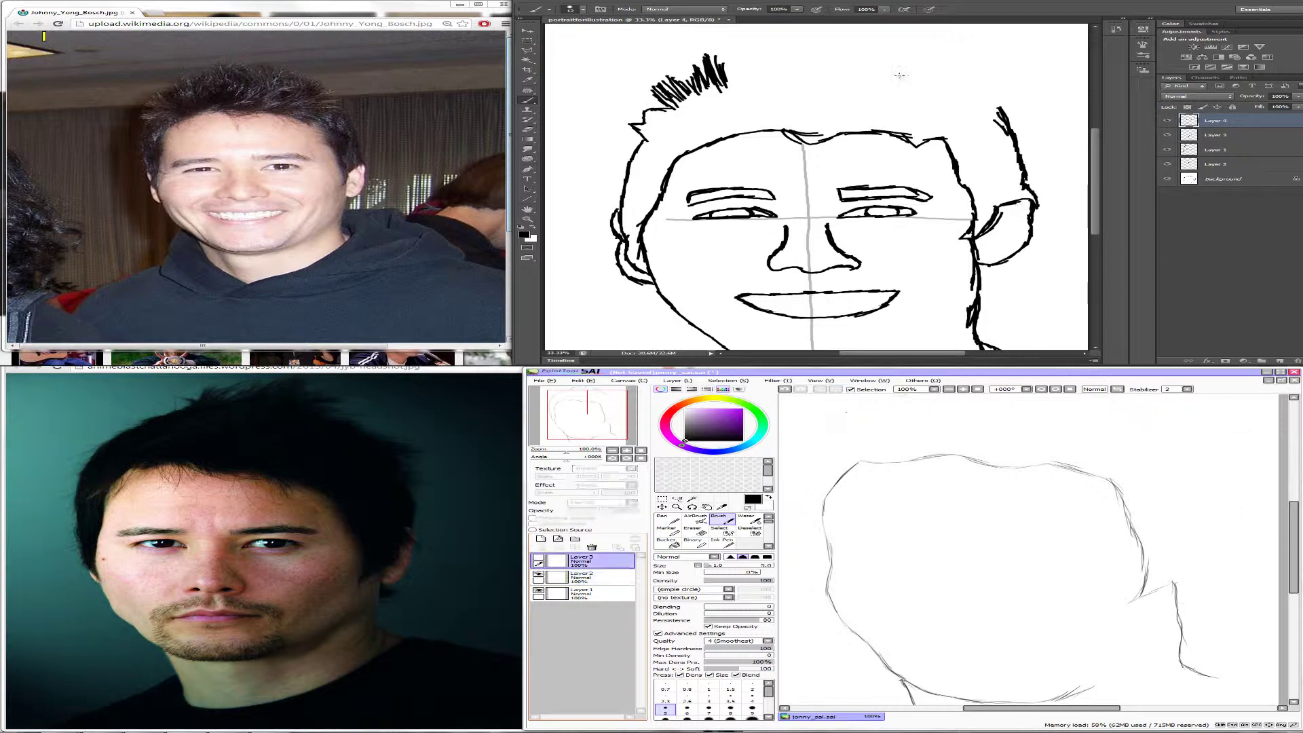
{"action": "left_click", "coordinate": [539, 557]}
{"action": "left_click", "coordinate": [541, 539]}
{"action": "left_click_drag", "start_coordinate": [591, 559], "coordinate": [592, 594]}
Step: Extend the spiky crown hair in Photoshop, and draw a curved vertical and a horizontal face guideline on the new layer in SAI
{"action": "left_click_drag", "start_coordinate": [731, 63], "coordinate": [759, 90]}
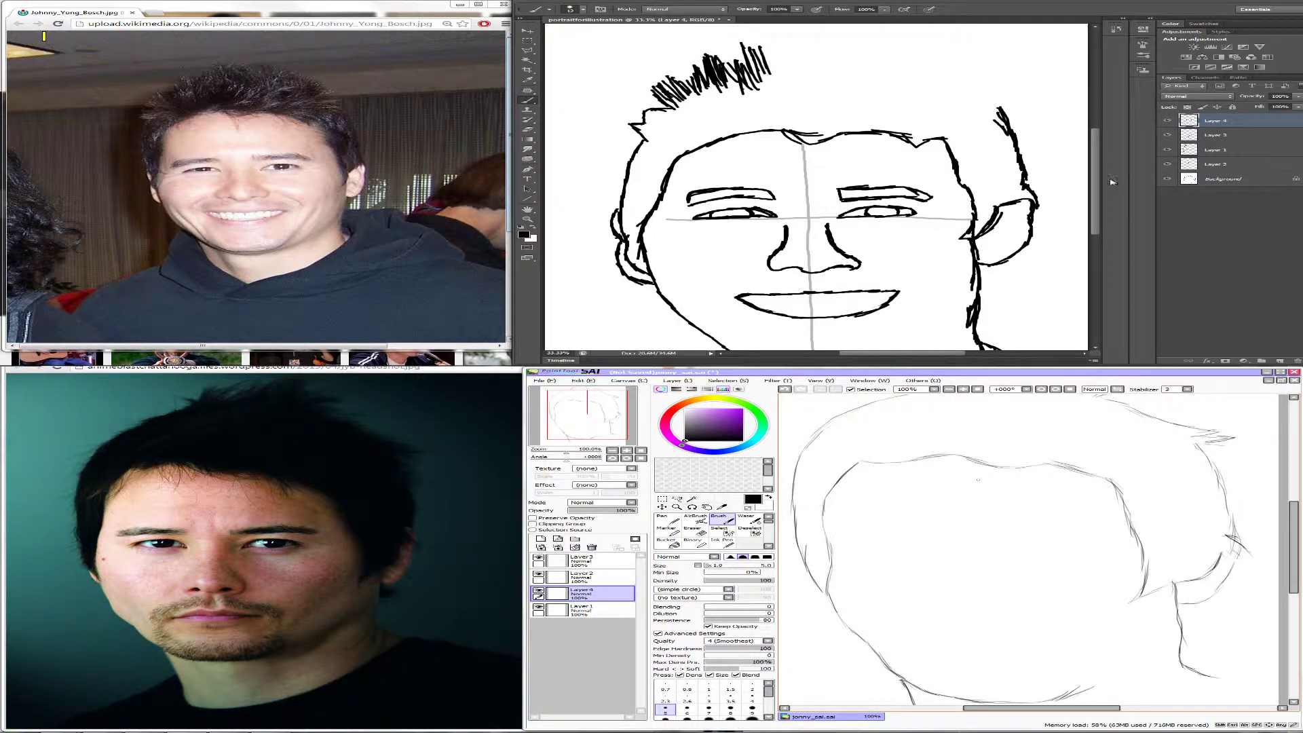
{"action": "left_click_drag", "start_coordinate": [1096, 179], "coordinate": [1095, 201]}
{"action": "left_click_drag", "start_coordinate": [973, 477], "coordinate": [1010, 684]}
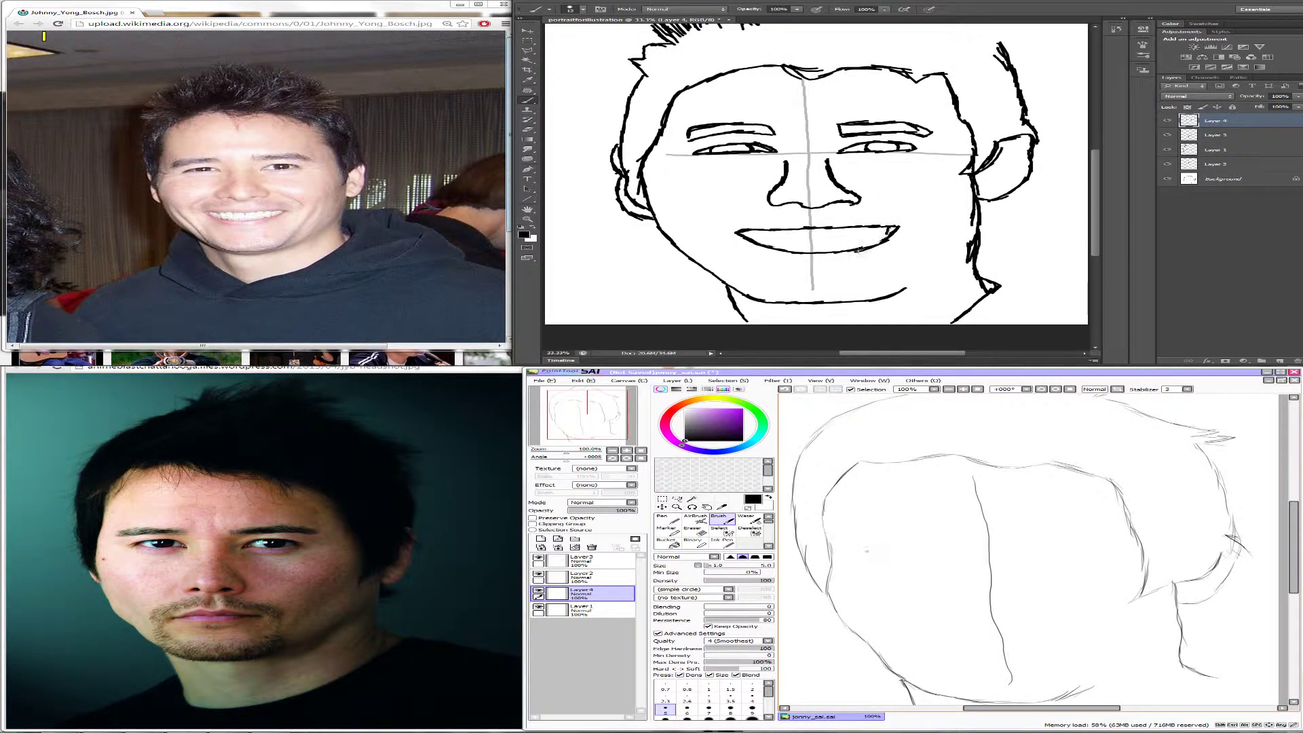
{"action": "left_click_drag", "start_coordinate": [853, 553], "coordinate": [1129, 550]}
Step: Add spiky hair strokes along the crown and at the left temple in Photoshop, and erase the line at the left ear in SAI
{"action": "double_click", "coordinate": [527, 210]}
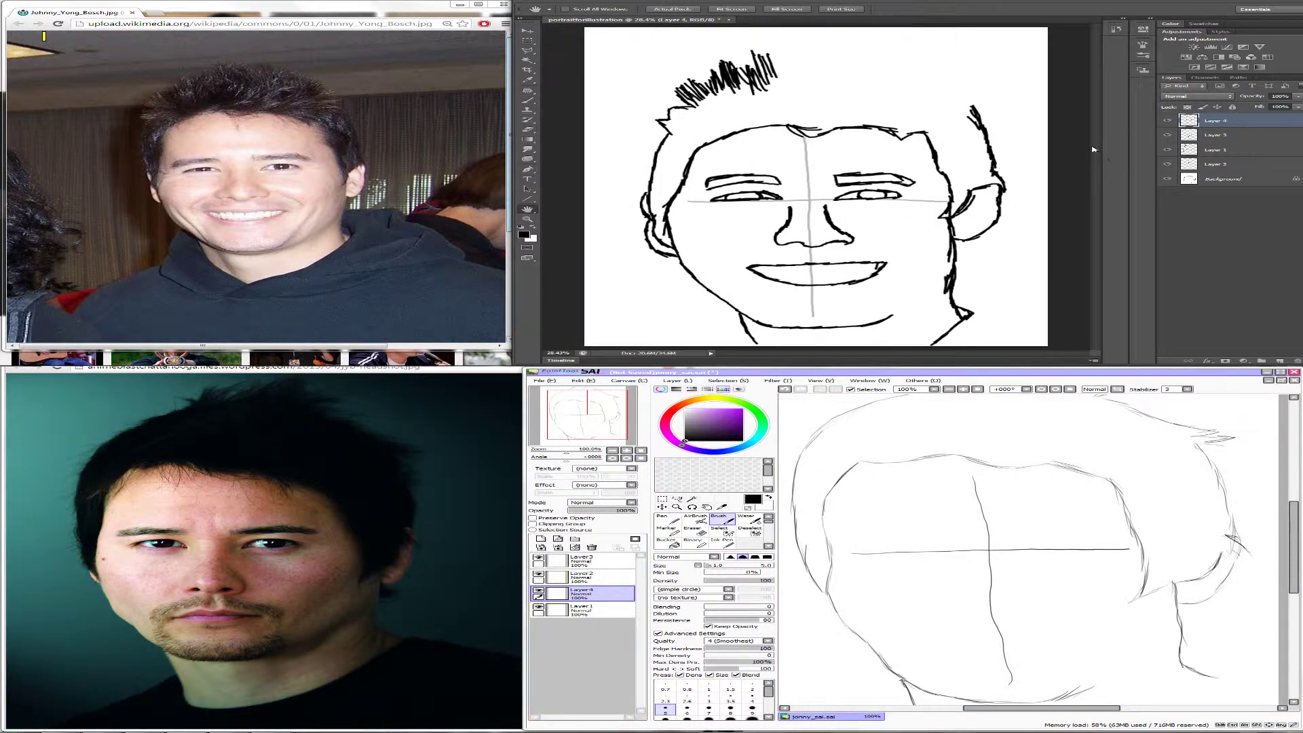
{"action": "left_click", "coordinate": [526, 218]}
{"action": "left_click", "coordinate": [679, 118]}
{"action": "left_click", "coordinate": [530, 100]}
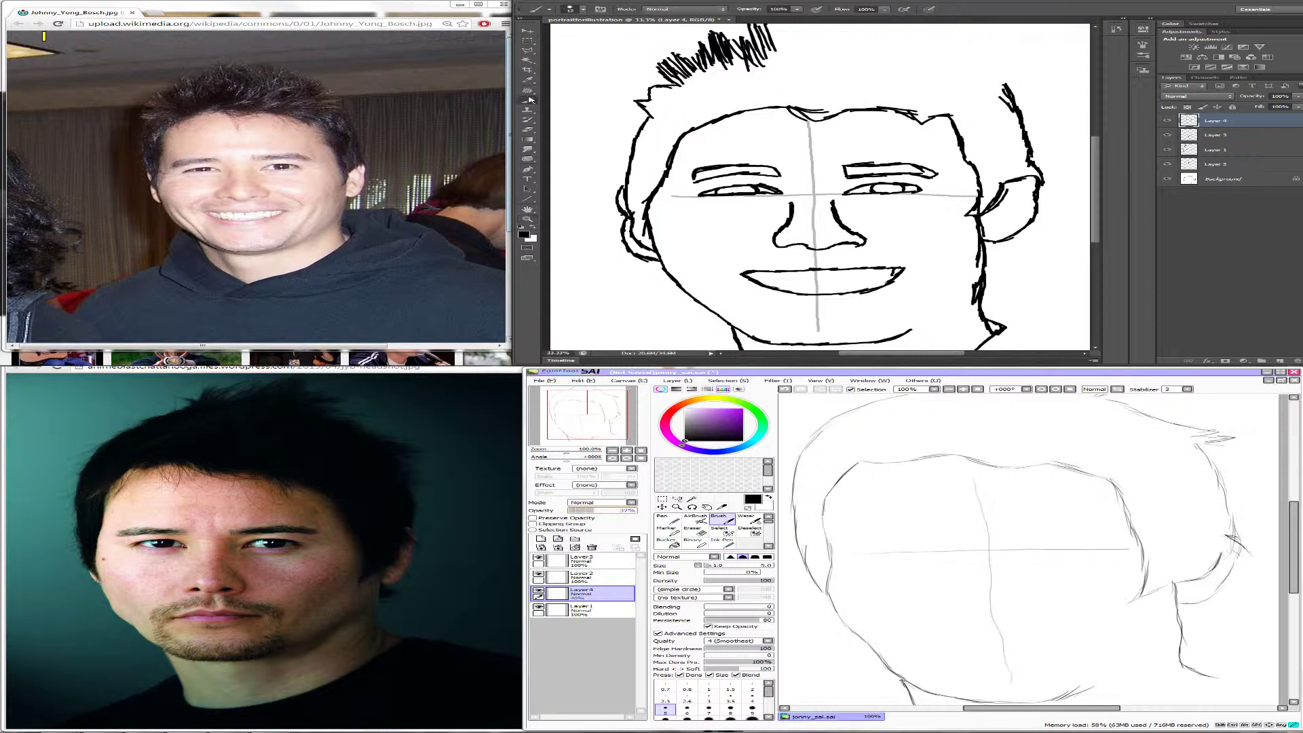
{"action": "scroll", "coordinate": [825, 97], "scroll_direction": "up", "scroll_amount": 3}
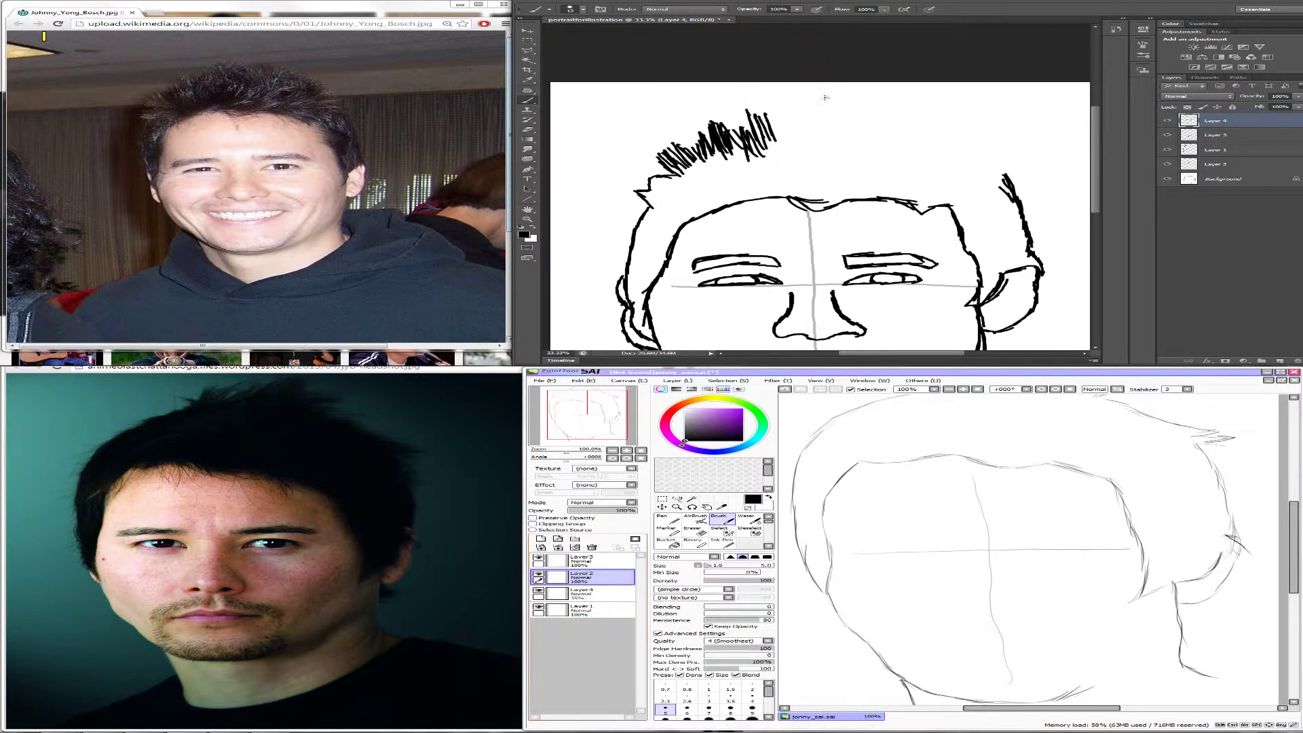
{"action": "mouse_move", "coordinate": [765, 115]}
{"action": "left_mouse_down"}
{"action": "mouse_move", "coordinate": [759, 131]}
{"action": "mouse_move", "coordinate": [774, 109]}
{"action": "mouse_move", "coordinate": [790, 150]}
{"action": "mouse_move", "coordinate": [813, 143]}
{"action": "left_mouse_up"}
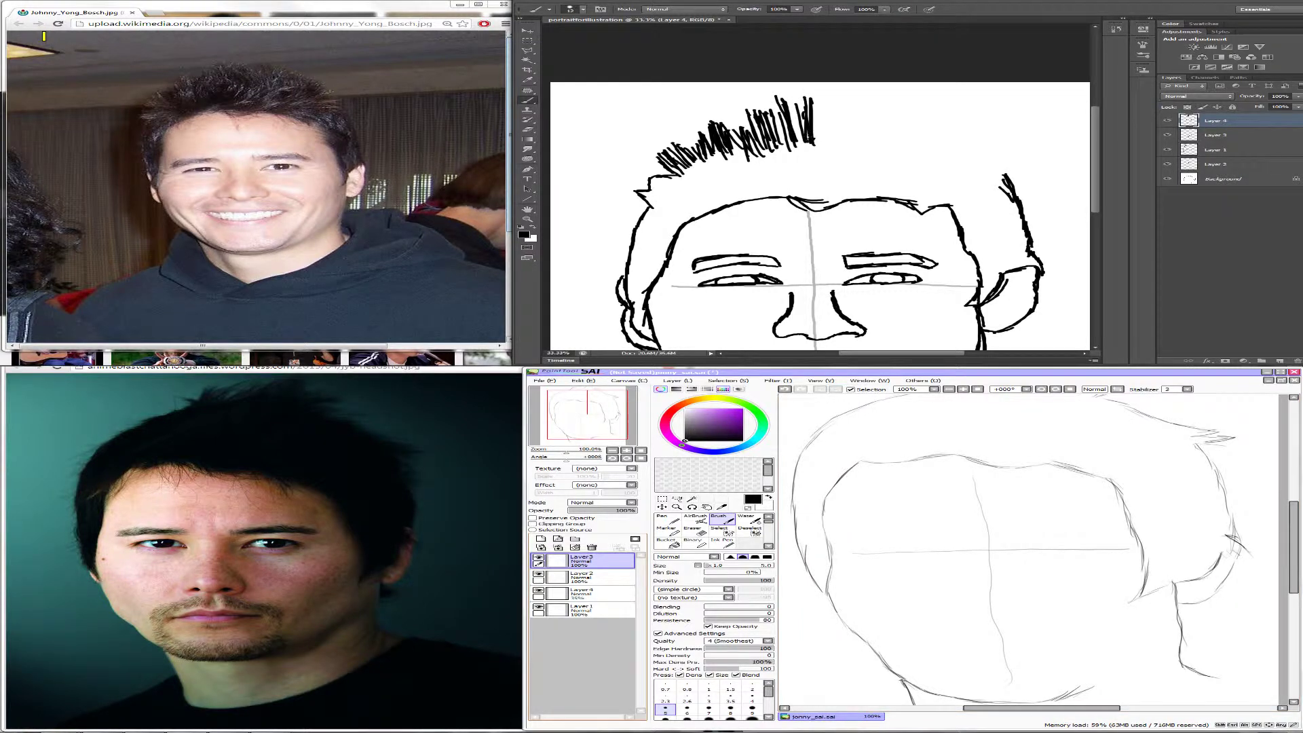
{"action": "left_click", "coordinate": [694, 531]}
{"action": "mouse_move", "coordinate": [639, 192]}
{"action": "left_mouse_down"}
{"action": "mouse_move", "coordinate": [674, 206]}
{"action": "mouse_move", "coordinate": [651, 187]}
{"action": "mouse_move", "coordinate": [686, 201]}
{"action": "mouse_move", "coordinate": [695, 188]}
{"action": "mouse_move", "coordinate": [676, 176]}
{"action": "mouse_move", "coordinate": [696, 198]}
{"action": "left_mouse_up"}
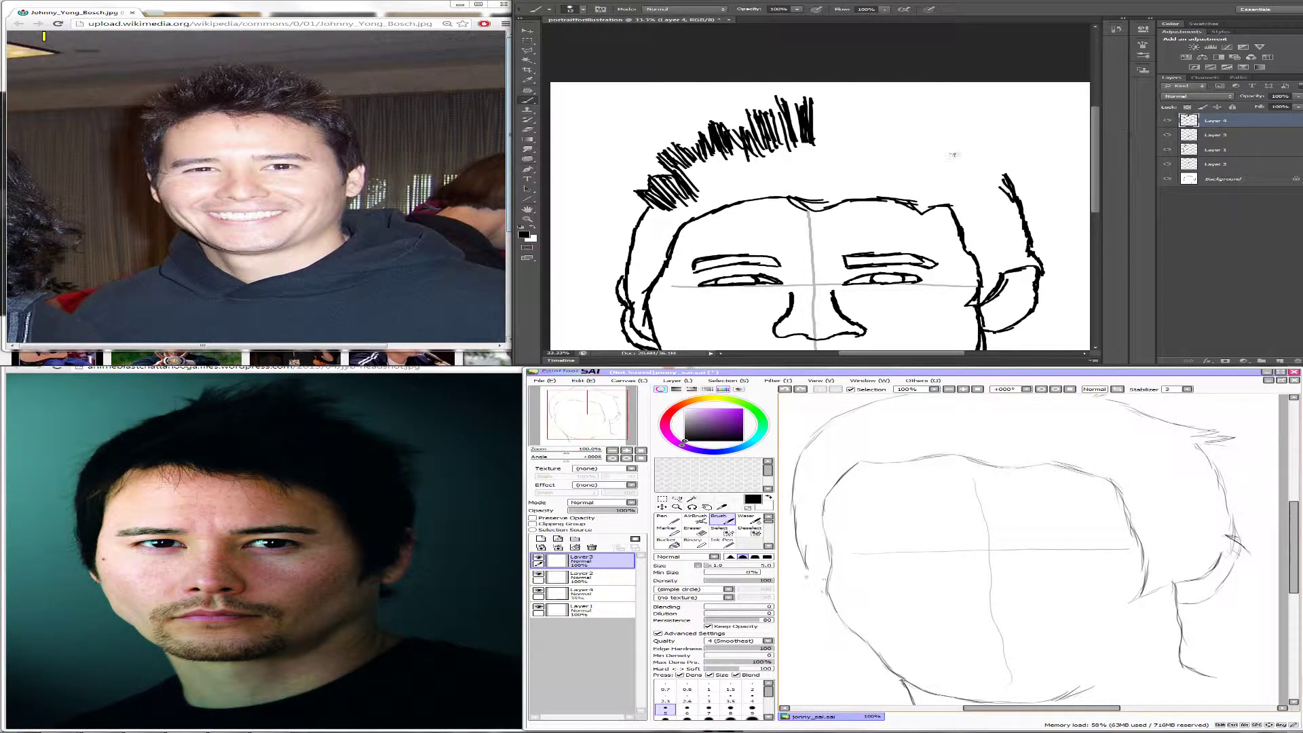
Step: Draw spiky hair strokes across the top of the head and down its right slope in Photoshop
{"action": "left_click_drag", "start_coordinate": [817, 97], "coordinate": [820, 138]}
{"action": "mouse_move", "coordinate": [826, 100]}
{"action": "left_mouse_down"}
{"action": "mouse_move", "coordinate": [827, 144]}
{"action": "mouse_move", "coordinate": [804, 145]}
{"action": "left_mouse_up"}
{"action": "mouse_move", "coordinate": [839, 100]}
{"action": "left_mouse_down"}
{"action": "mouse_move", "coordinate": [842, 144]}
{"action": "mouse_move", "coordinate": [873, 149]}
{"action": "mouse_move", "coordinate": [850, 155]}
{"action": "left_mouse_up"}
{"action": "left_click_drag", "start_coordinate": [879, 103], "coordinate": [887, 153]}
{"action": "mouse_move", "coordinate": [896, 105]}
{"action": "left_mouse_down"}
{"action": "mouse_move", "coordinate": [896, 153]}
{"action": "mouse_move", "coordinate": [907, 163]}
{"action": "mouse_move", "coordinate": [920, 151]}
{"action": "left_mouse_up"}
{"action": "mouse_move", "coordinate": [935, 122]}
{"action": "left_mouse_down"}
{"action": "mouse_move", "coordinate": [924, 167]}
{"action": "mouse_move", "coordinate": [970, 141]}
{"action": "mouse_move", "coordinate": [921, 181]}
{"action": "left_mouse_up"}
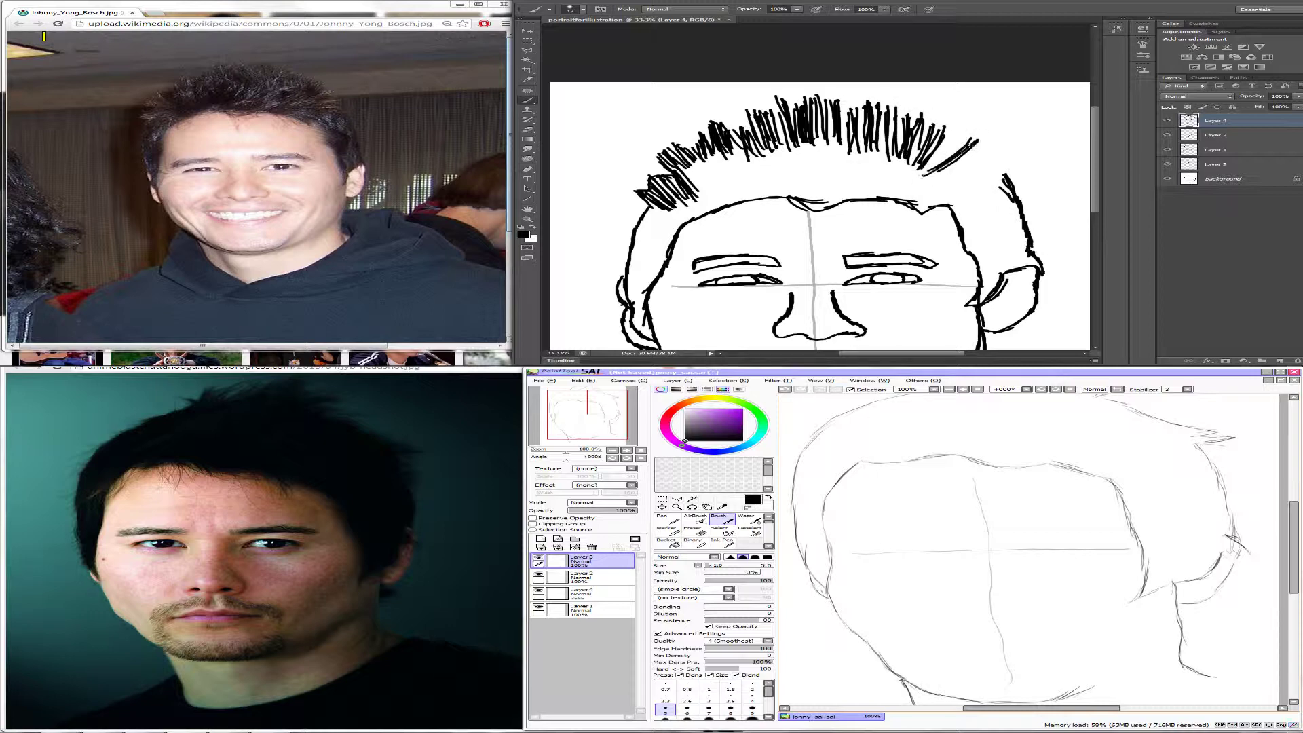
{"action": "mouse_move", "coordinate": [983, 142]}
{"action": "left_mouse_down"}
{"action": "mouse_move", "coordinate": [930, 179]}
{"action": "mouse_move", "coordinate": [964, 165]}
{"action": "mouse_move", "coordinate": [944, 176]}
{"action": "left_mouse_up"}
Step: Add a new layer above Layer3 in SAI, and thicken the spiky hair at the head's upper right in Photoshop
{"action": "left_click", "coordinate": [597, 577]}
{"action": "left_click", "coordinate": [598, 560]}
{"action": "left_click", "coordinate": [541, 539]}
{"action": "left_click_drag", "start_coordinate": [964, 134], "coordinate": [912, 186]}
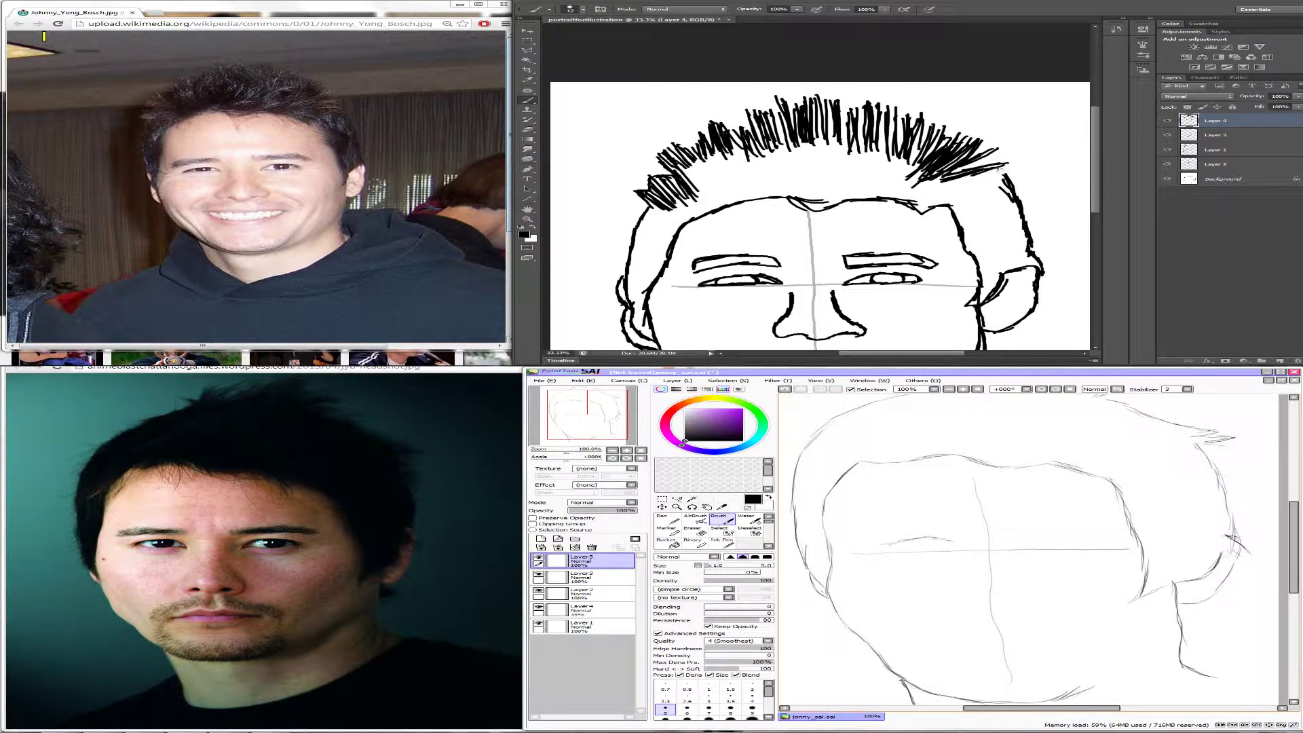
{"action": "scroll", "coordinate": [821, 185], "scroll_direction": "down", "scroll_amount": 3}
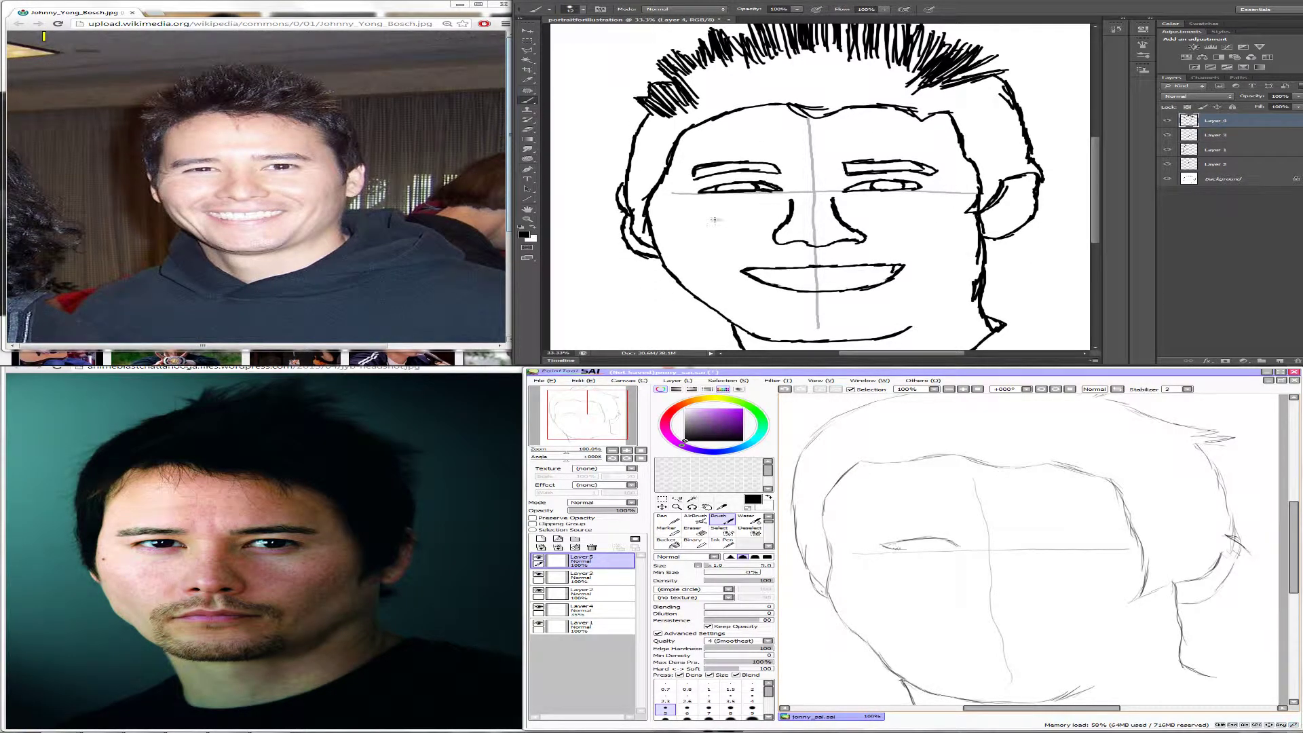
{"action": "left_click_drag", "start_coordinate": [677, 212], "coordinate": [691, 214]}
{"action": "key", "text": "e"}
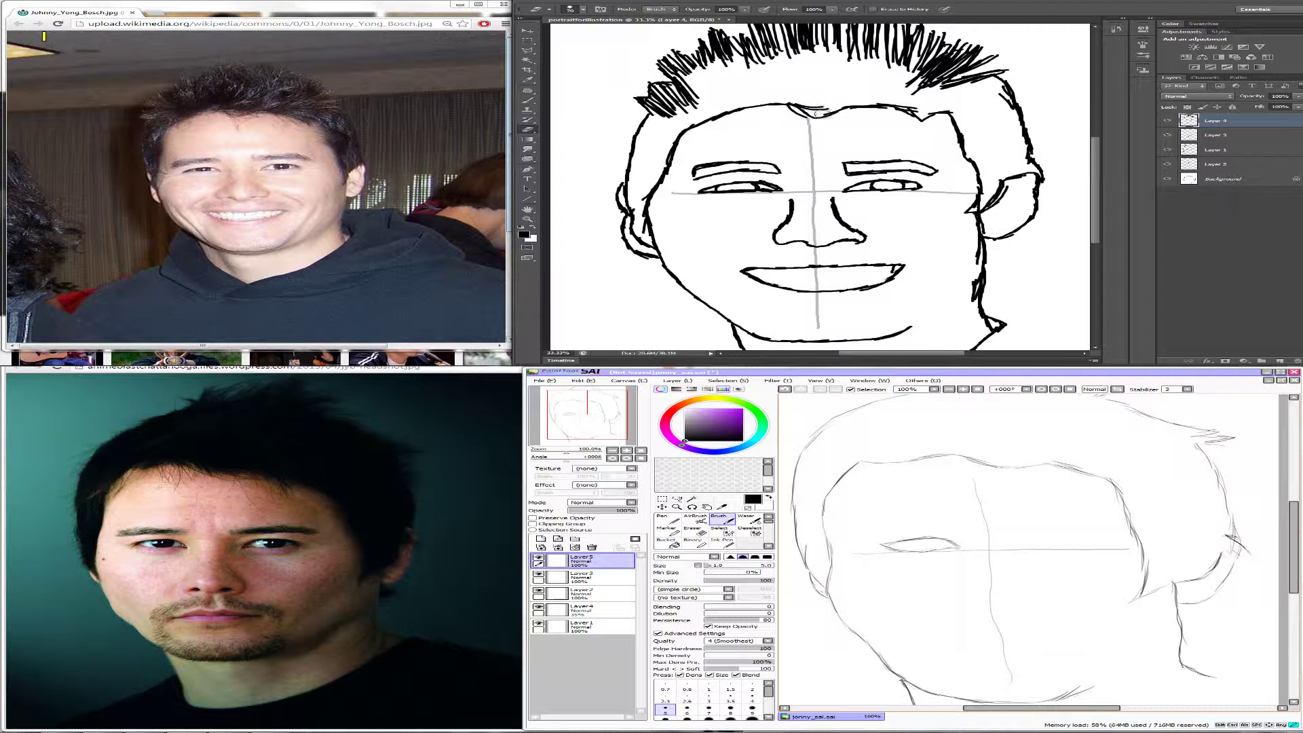
Step: Hide and show the lower Photoshop layers and the Background one at a time to examine which line work each contains
{"action": "left_click", "coordinate": [1168, 136]}
{"action": "left_click", "coordinate": [1170, 135]}
{"action": "left_click", "coordinate": [1169, 150]}
{"action": "left_click", "coordinate": [1169, 150]}
{"action": "left_click", "coordinate": [1169, 165]}
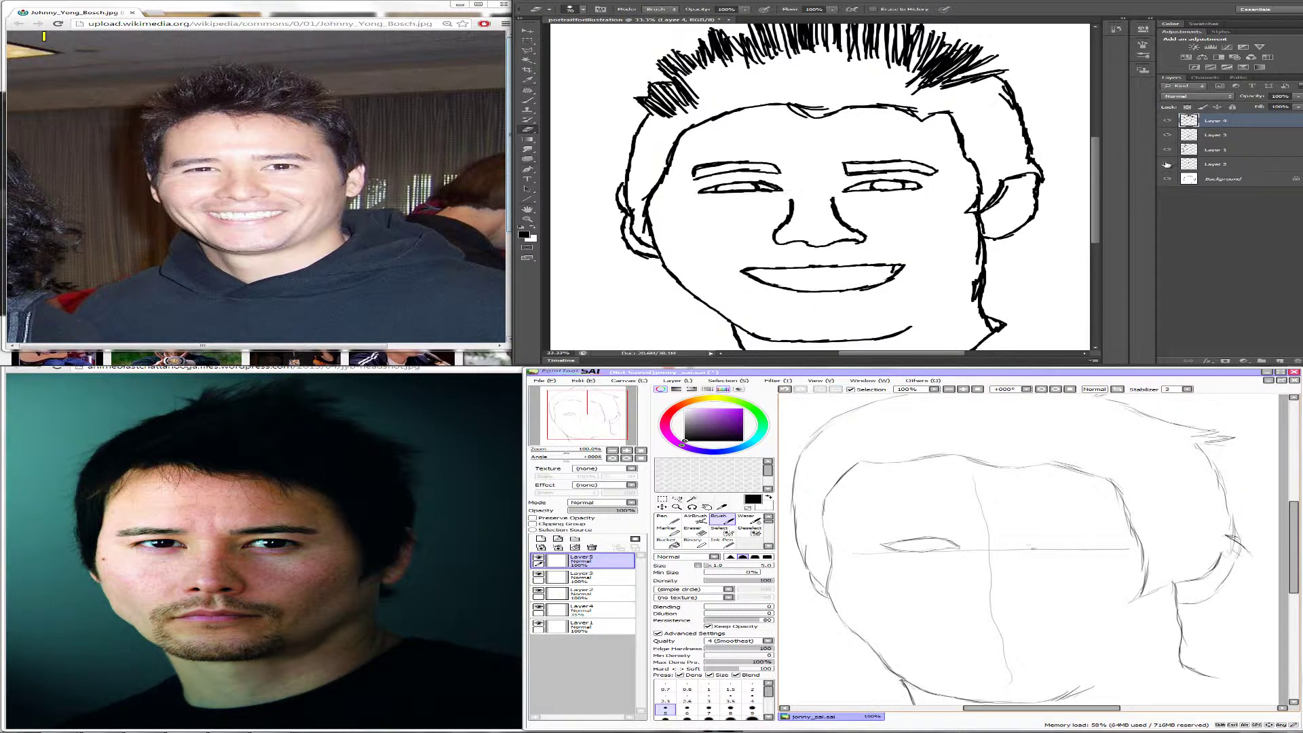
{"action": "left_click", "coordinate": [1169, 165]}
{"action": "left_click", "coordinate": [1169, 180]}
{"action": "left_click", "coordinate": [1170, 179]}
{"action": "left_click", "coordinate": [1169, 180]}
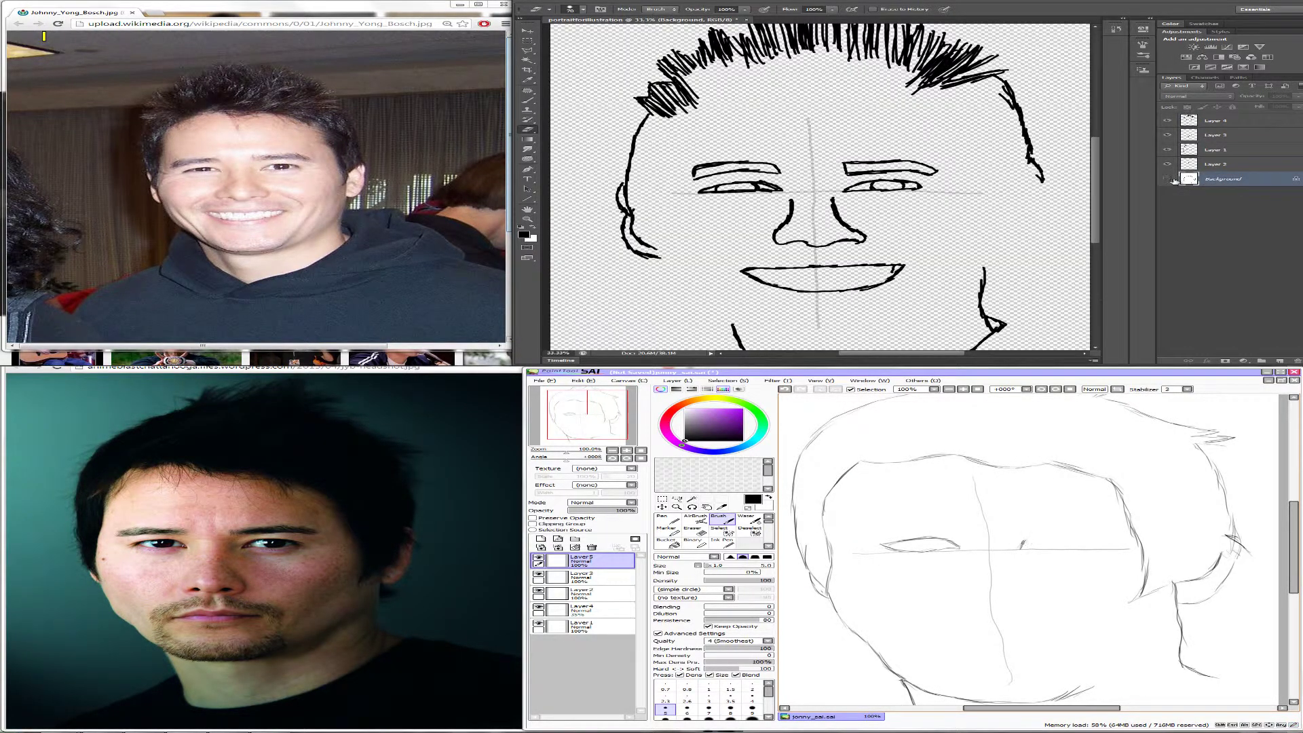
{"action": "left_click", "coordinate": [1169, 179]}
{"action": "left_click", "coordinate": [1173, 163]}
{"action": "left_click", "coordinate": [1171, 163]}
{"action": "left_click", "coordinate": [1171, 162]}
Step: Start the right eye's upper lid in SAI, and check the contents of the upper layers and the Background in Photoshop
{"action": "left_click_drag", "start_coordinate": [1020, 546], "coordinate": [1039, 538]}
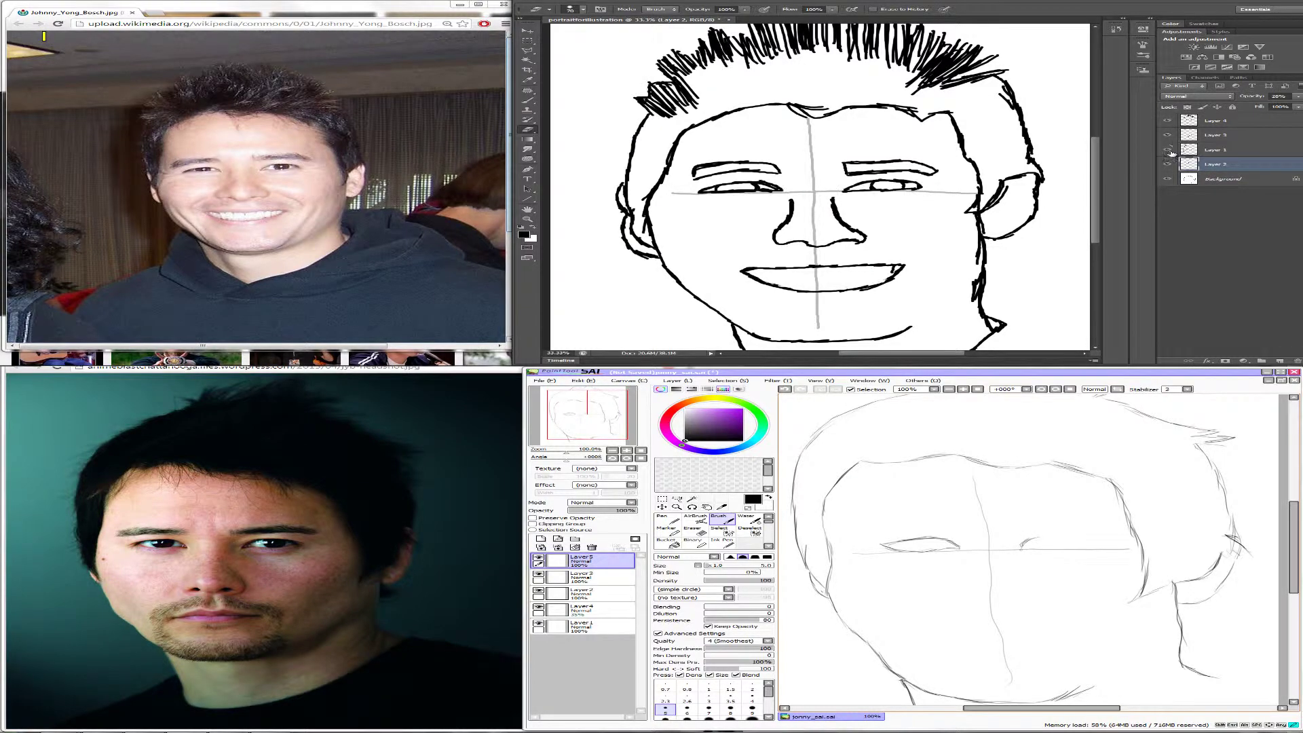
{"action": "left_click", "coordinate": [1206, 149]}
{"action": "left_click", "coordinate": [1207, 135]}
{"action": "left_click", "coordinate": [1169, 135]}
{"action": "left_click", "coordinate": [1169, 135]}
{"action": "left_click", "coordinate": [1224, 122]}
{"action": "left_click", "coordinate": [1168, 121]}
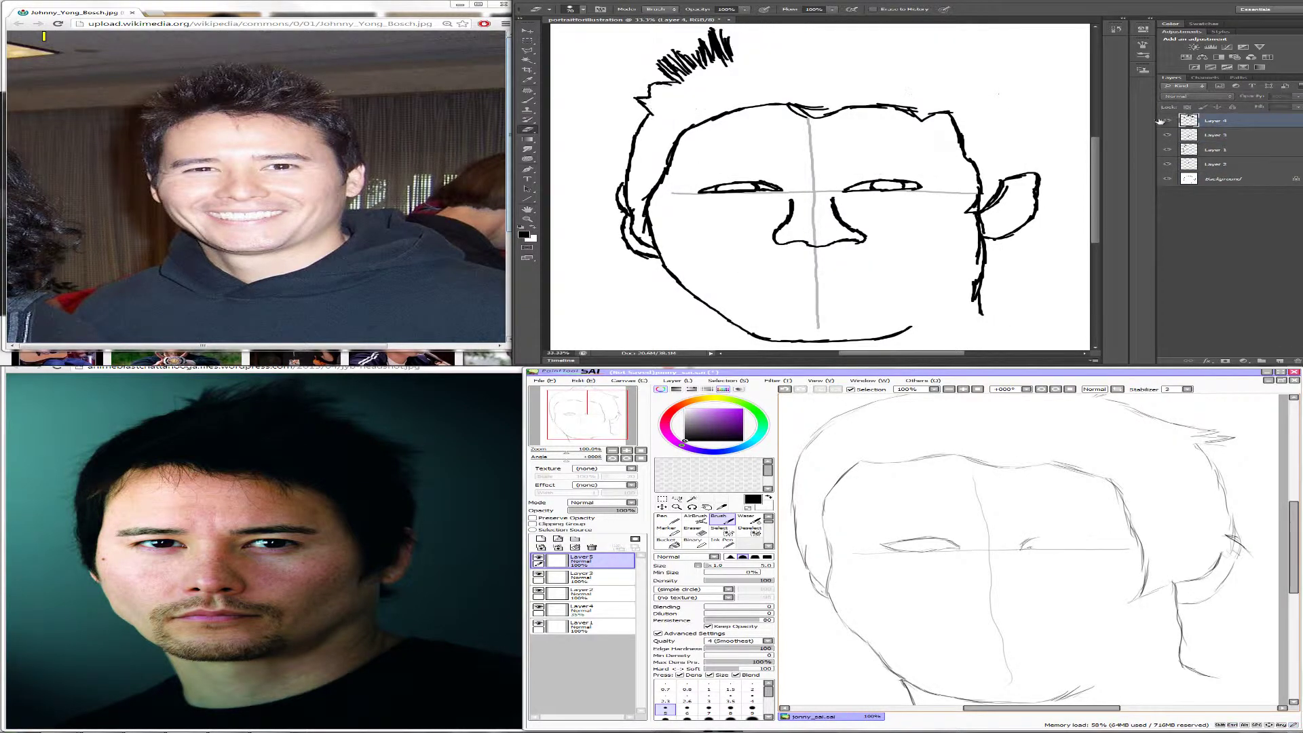
{"action": "left_click", "coordinate": [1169, 121]}
{"action": "left_click", "coordinate": [1169, 179]}
{"action": "left_click", "coordinate": [1169, 179]}
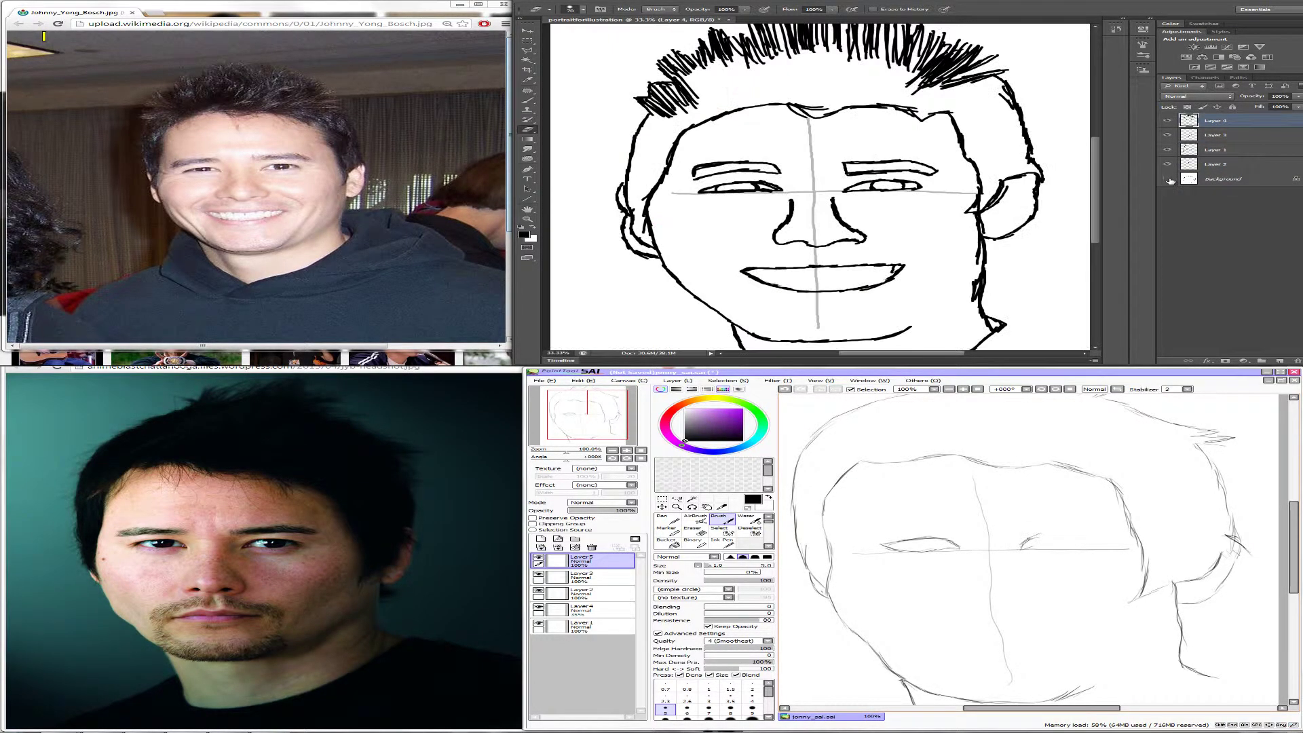
Step: Convert the Photoshop Background into a regular layer named Layer 0 and check its visibility
{"action": "left_click", "coordinate": [1226, 180]}
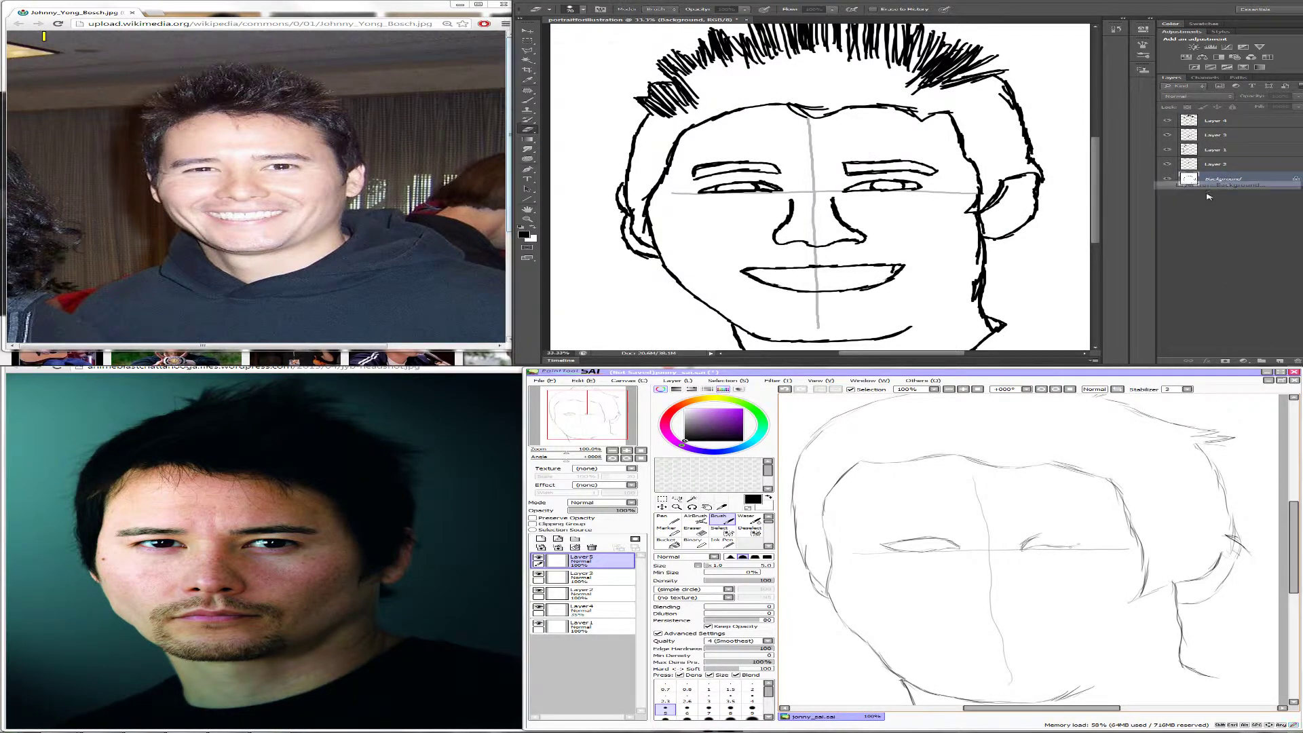
{"action": "double_click", "coordinate": [1268, 178]}
{"action": "key", "text": "Return"}
{"action": "left_click", "coordinate": [1268, 168]}
{"action": "left_click", "coordinate": [1169, 180]}
{"action": "left_click", "coordinate": [1169, 180]}
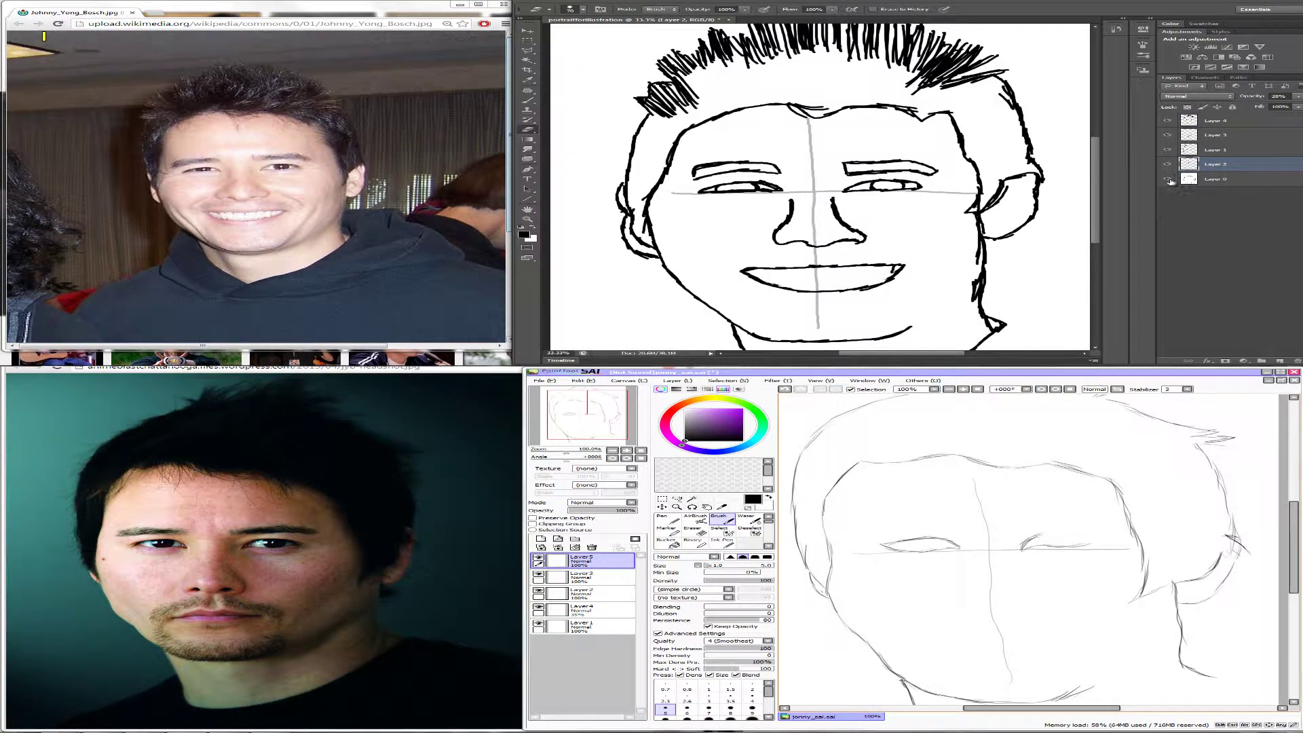
{"action": "left_click", "coordinate": [1234, 123]}
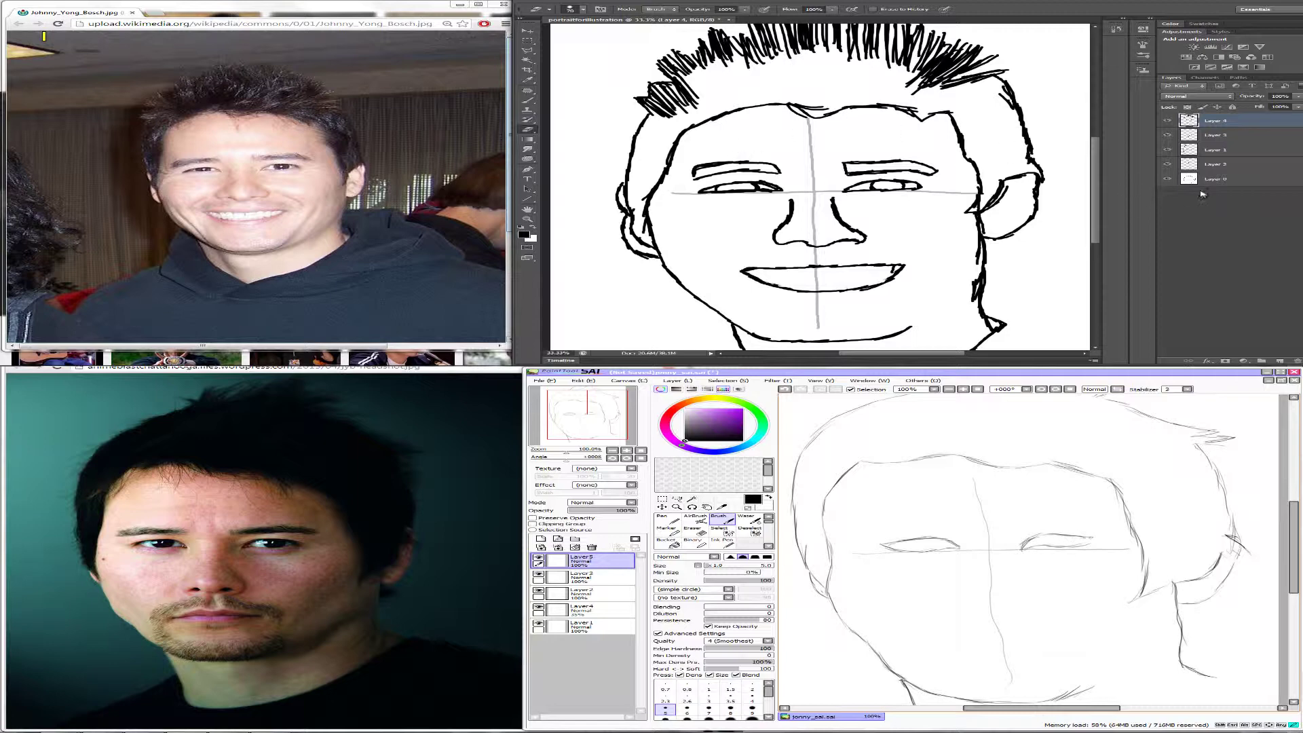
{"action": "left_click", "coordinate": [1229, 165]}
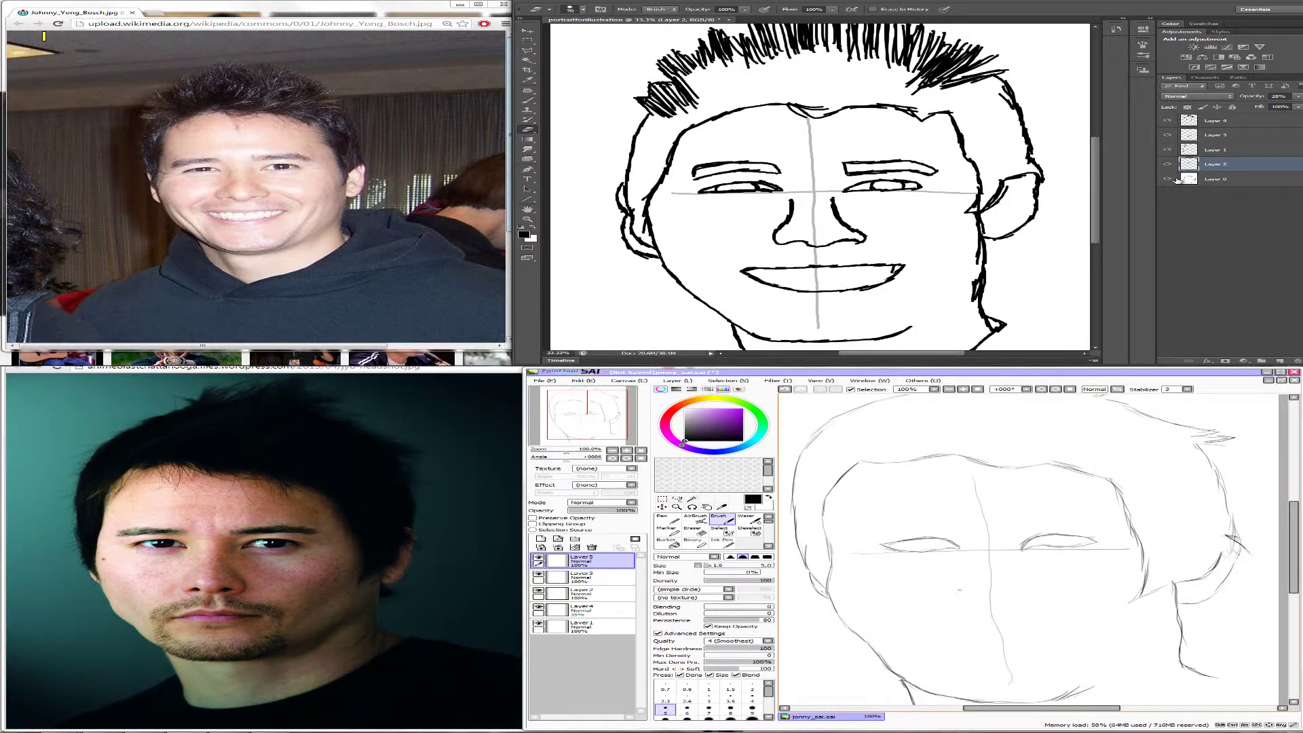
Step: Recheck the line work on Layer 0 by hiding and showing it, and make it the active layer
{"action": "left_click", "coordinate": [1169, 180]}
{"action": "left_click", "coordinate": [1169, 180]}
{"action": "left_click", "coordinate": [1273, 187]}
{"action": "key", "text": "ctrl+z"}
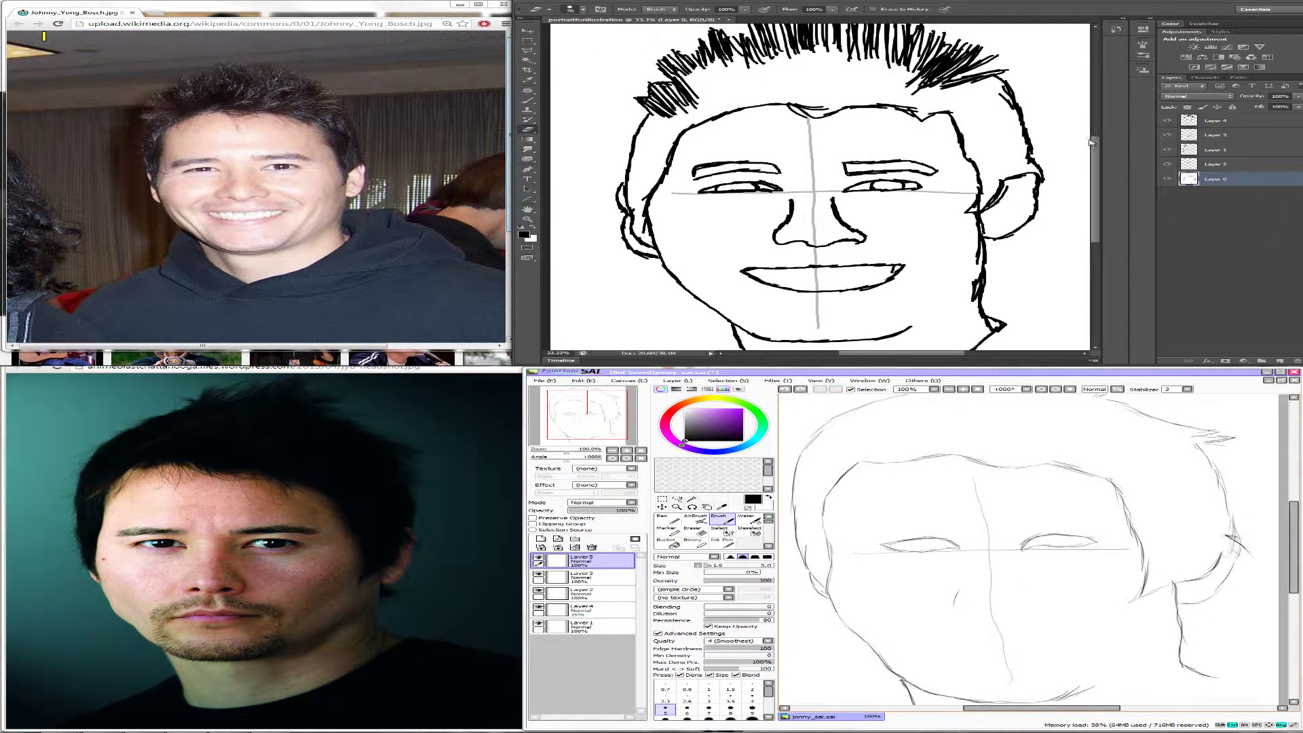
Step: Draw a short stroke for the nose's left side in SAI, and select most of the canvas with a rectangular marquee and copy it in Photoshop
{"action": "mouse_move", "coordinate": [1095, 148]}
{"action": "left_mouse_down"}
{"action": "mouse_move", "coordinate": [1090, 129]}
{"action": "mouse_move", "coordinate": [1089, 151]}
{"action": "left_mouse_up"}
{"action": "left_click", "coordinate": [528, 41]}
{"action": "left_click_drag", "start_coordinate": [962, 584], "coordinate": [958, 603]}
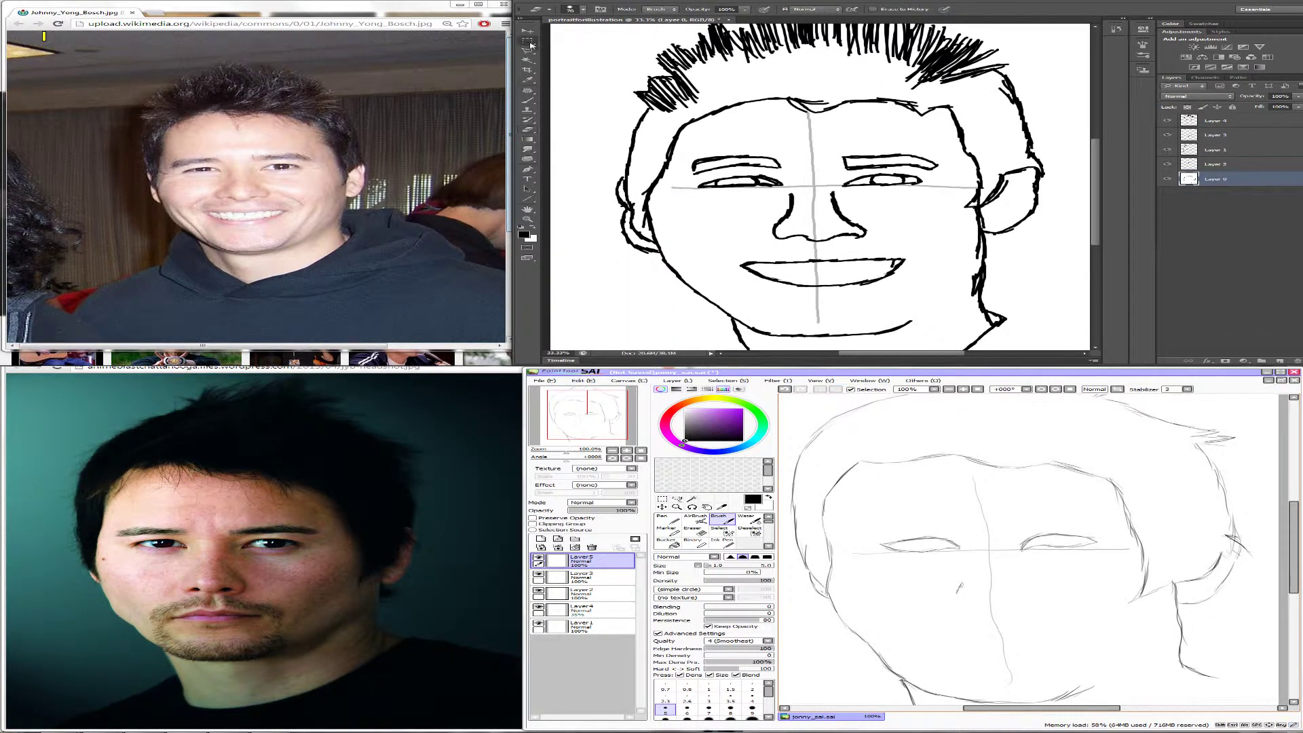
{"action": "scroll", "coordinate": [556, 54], "scroll_direction": "up", "scroll_amount": 3}
{"action": "left_click_drag", "start_coordinate": [561, 33], "coordinate": [748, 238]}
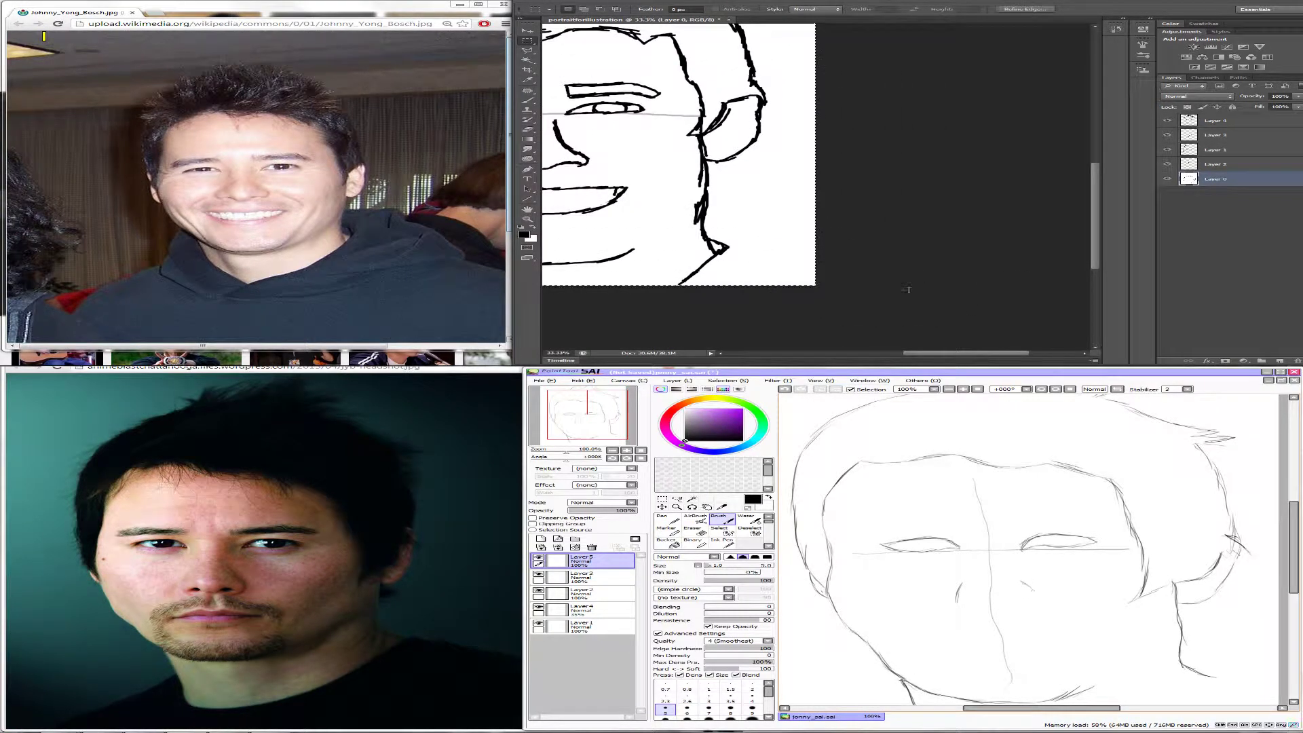
{"action": "key", "text": "alt+e"}
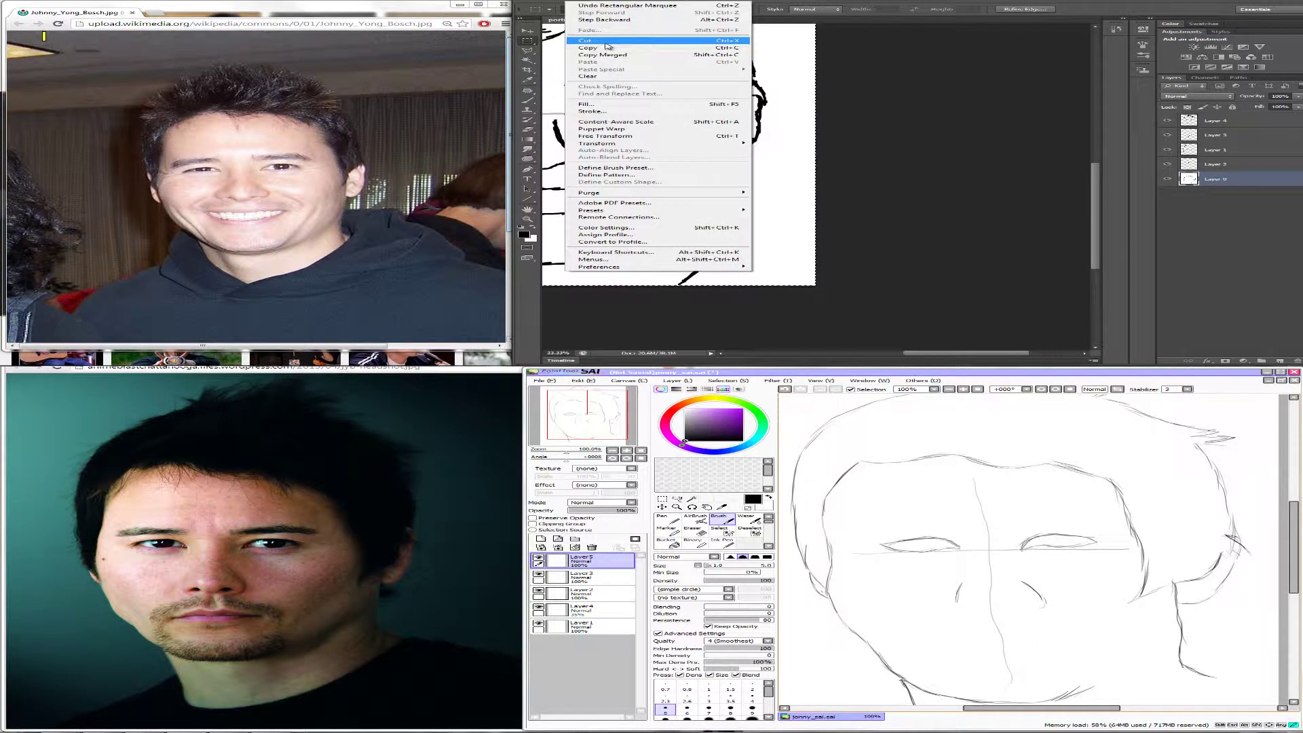
{"action": "left_click", "coordinate": [607, 46]}
{"action": "left_click_drag", "start_coordinate": [989, 354], "coordinate": [910, 356]}
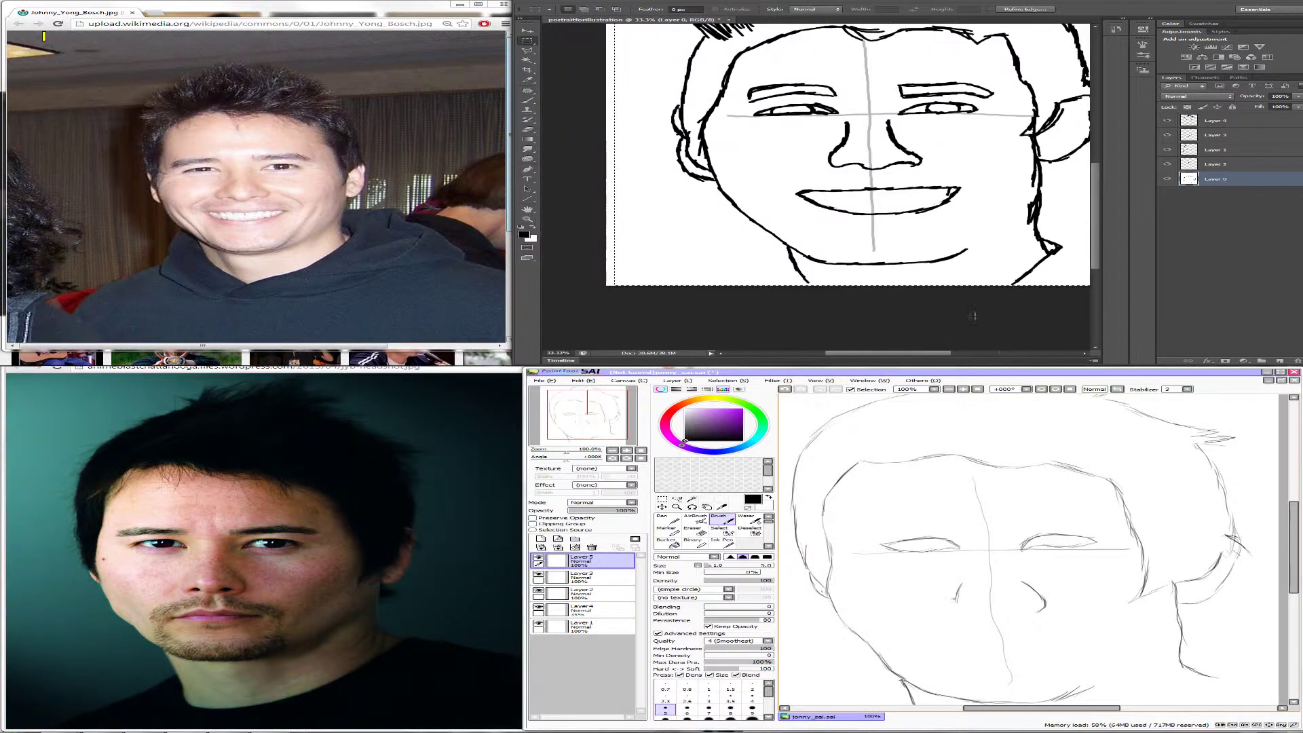
Step: Replace the marquee selection with a Magic Wand selection of the white area on Layer 0 in Photoshop
{"action": "key", "text": "w"}
{"action": "key", "text": "ctrl+d"}
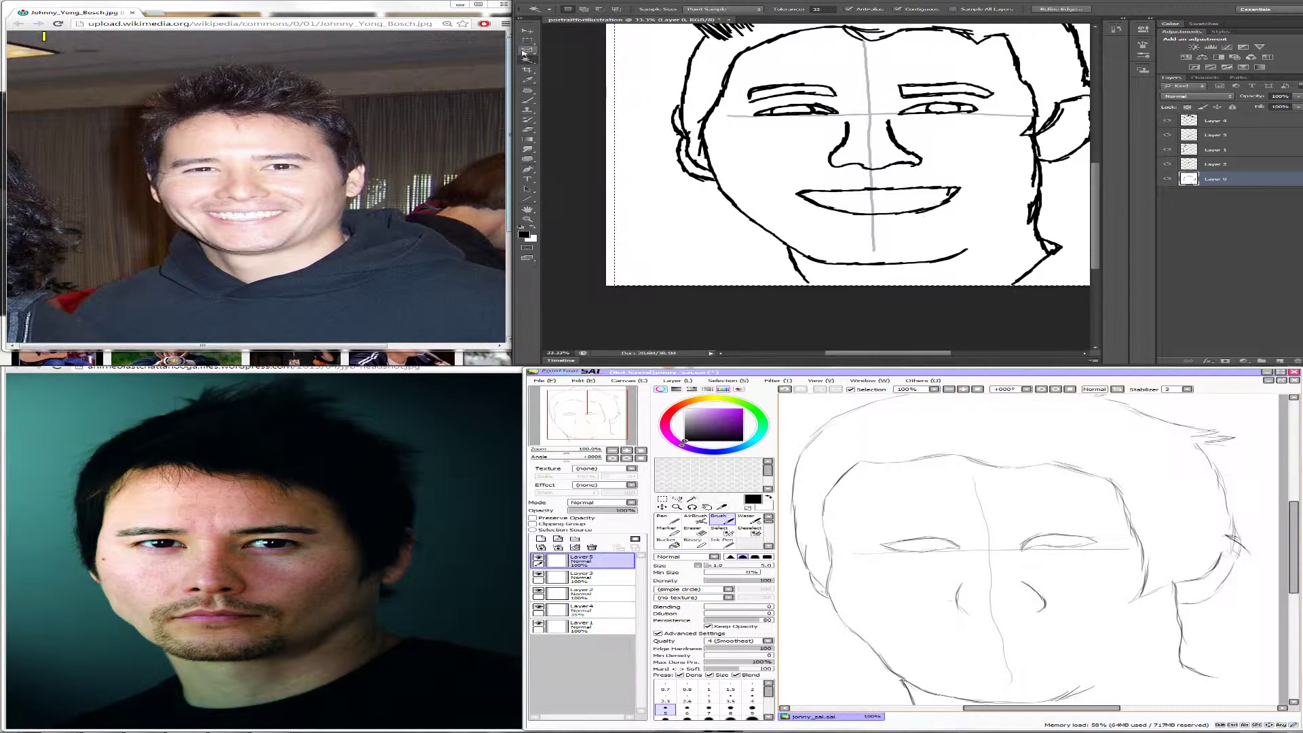
{"action": "left_click", "coordinate": [848, 129]}
{"action": "scroll", "coordinate": [848, 129], "scroll_direction": "up", "scroll_amount": 3}
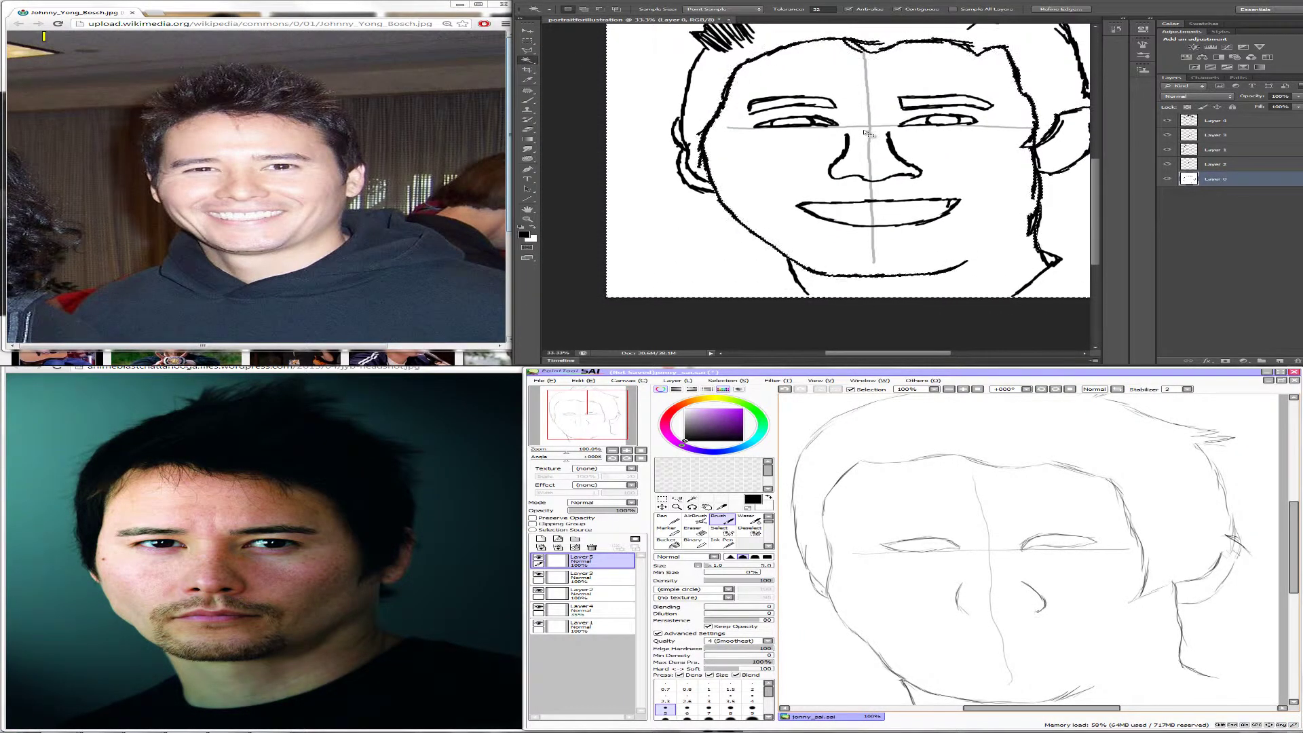
Step: Recheck Layer 0 in Photoshop by hiding and showing it, and add a new layer above it
{"action": "left_click", "coordinate": [1168, 178]}
{"action": "left_click", "coordinate": [1169, 178]}
{"action": "left_click", "coordinate": [1168, 178]}
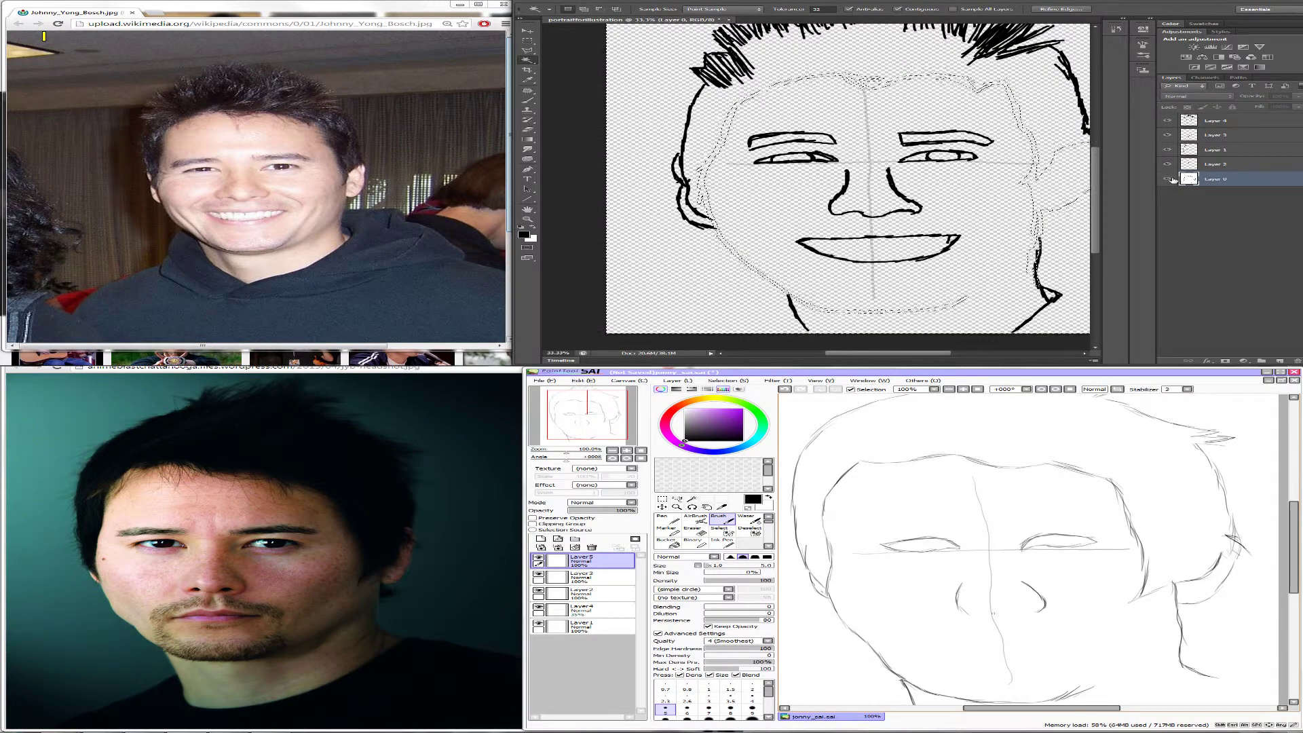
{"action": "left_click", "coordinate": [1168, 178]}
{"action": "left_click_drag", "start_coordinate": [880, 354], "coordinate": [899, 354]}
{"action": "left_click", "coordinate": [1279, 361]}
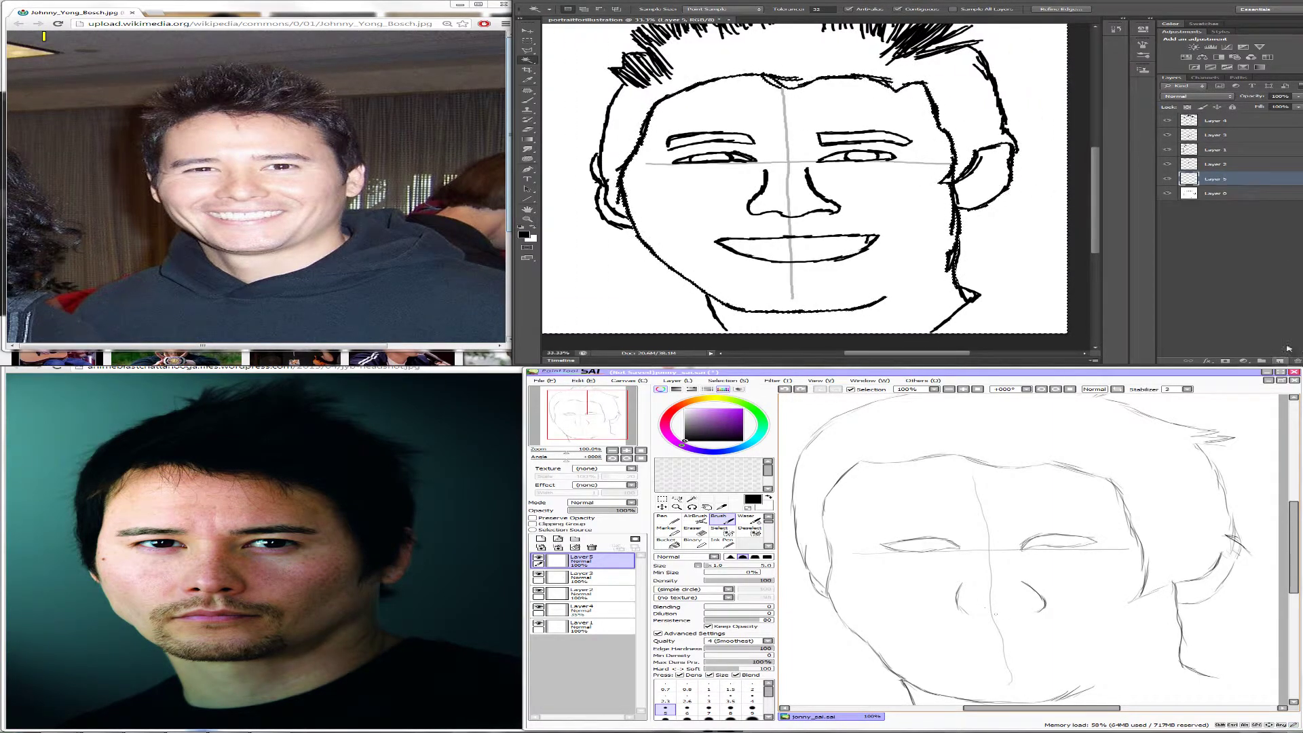
{"action": "left_click", "coordinate": [87, 709]}
{"action": "mouse_move", "coordinate": [1245, 185]}
{"action": "left_mouse_down"}
{"action": "mouse_move", "coordinate": [1250, 201]}
{"action": "mouse_move", "coordinate": [1243, 182]}
{"action": "left_mouse_up"}
{"action": "left_click", "coordinate": [182, 551]}
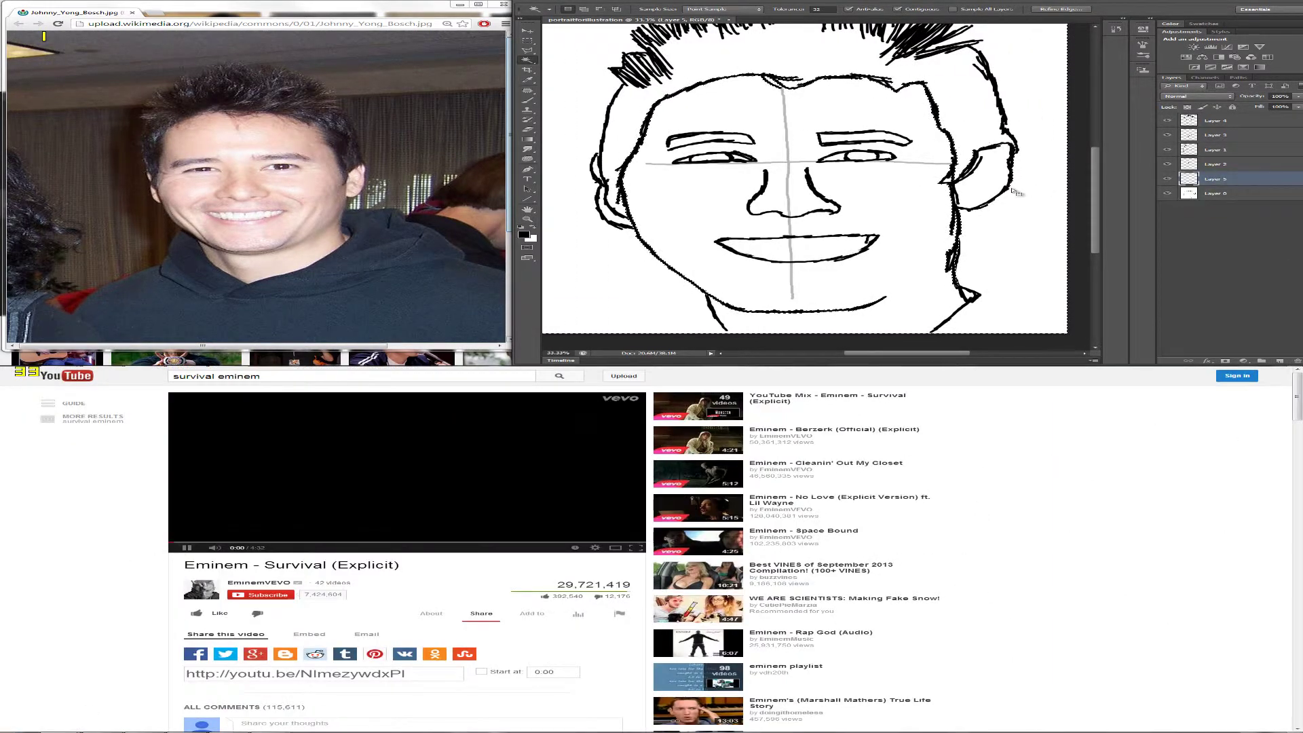
Step: Cut the selected white area out of Layer 0 in Photoshop and place it as a white backdrop on Layer 5
{"action": "left_click", "coordinate": [572, 1]}
{"action": "left_click", "coordinate": [592, 39]}
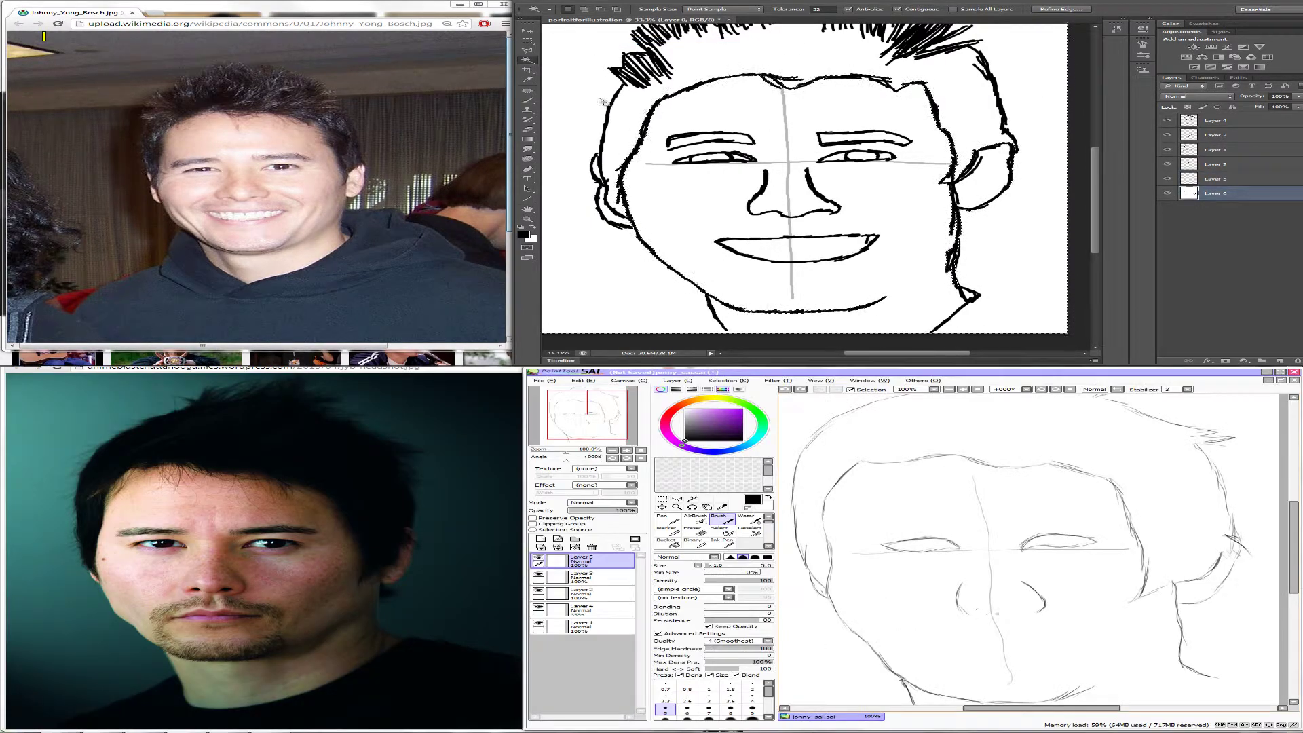
{"action": "left_click", "coordinate": [1167, 194]}
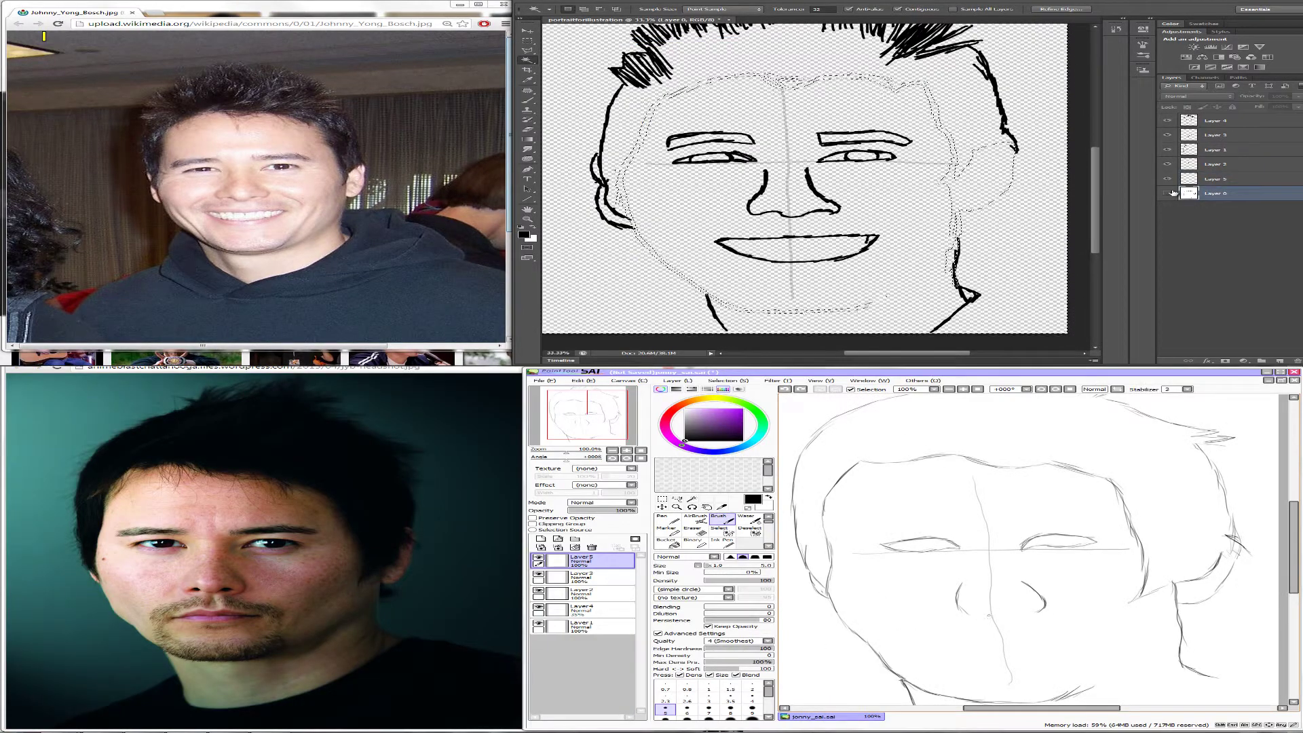
{"action": "left_click", "coordinate": [1167, 194]}
{"action": "left_click", "coordinate": [574, 2]}
{"action": "left_click", "coordinate": [585, 42]}
{"action": "left_click", "coordinate": [1208, 178]}
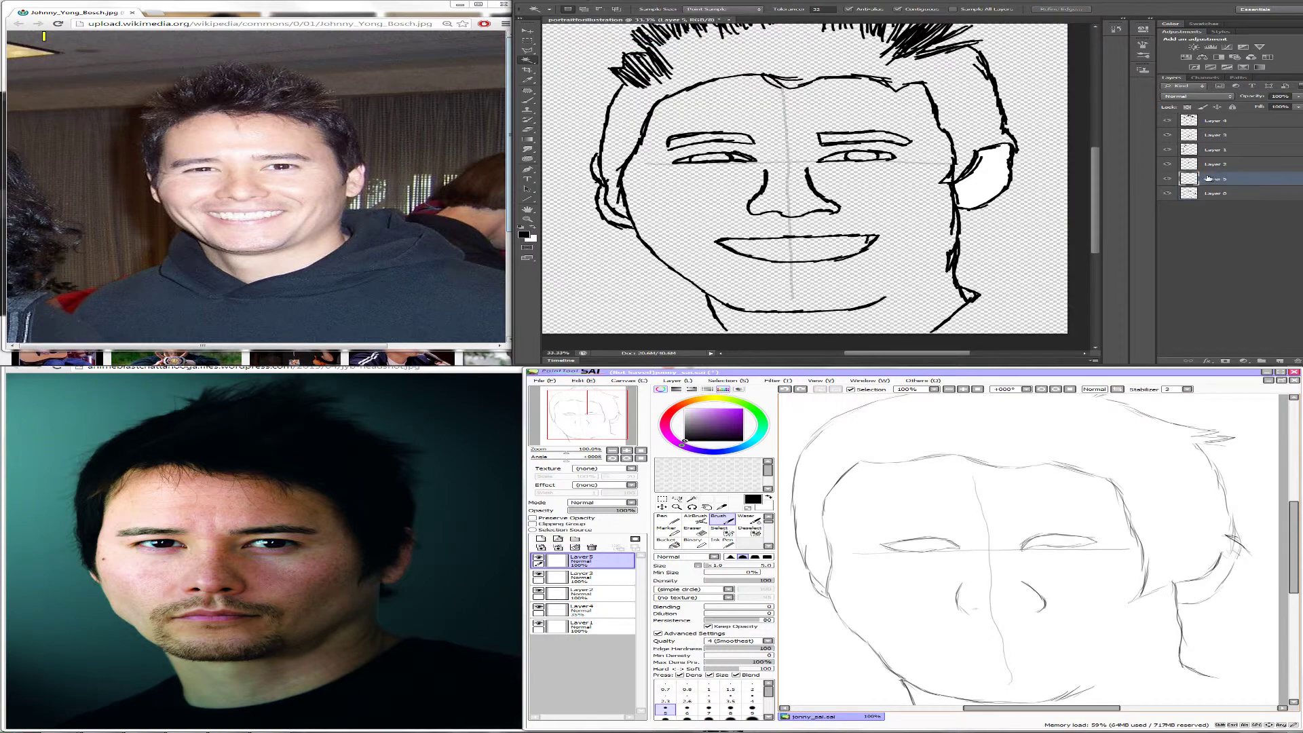
{"action": "left_click", "coordinate": [573, 1]}
{"action": "left_click", "coordinate": [587, 61]}
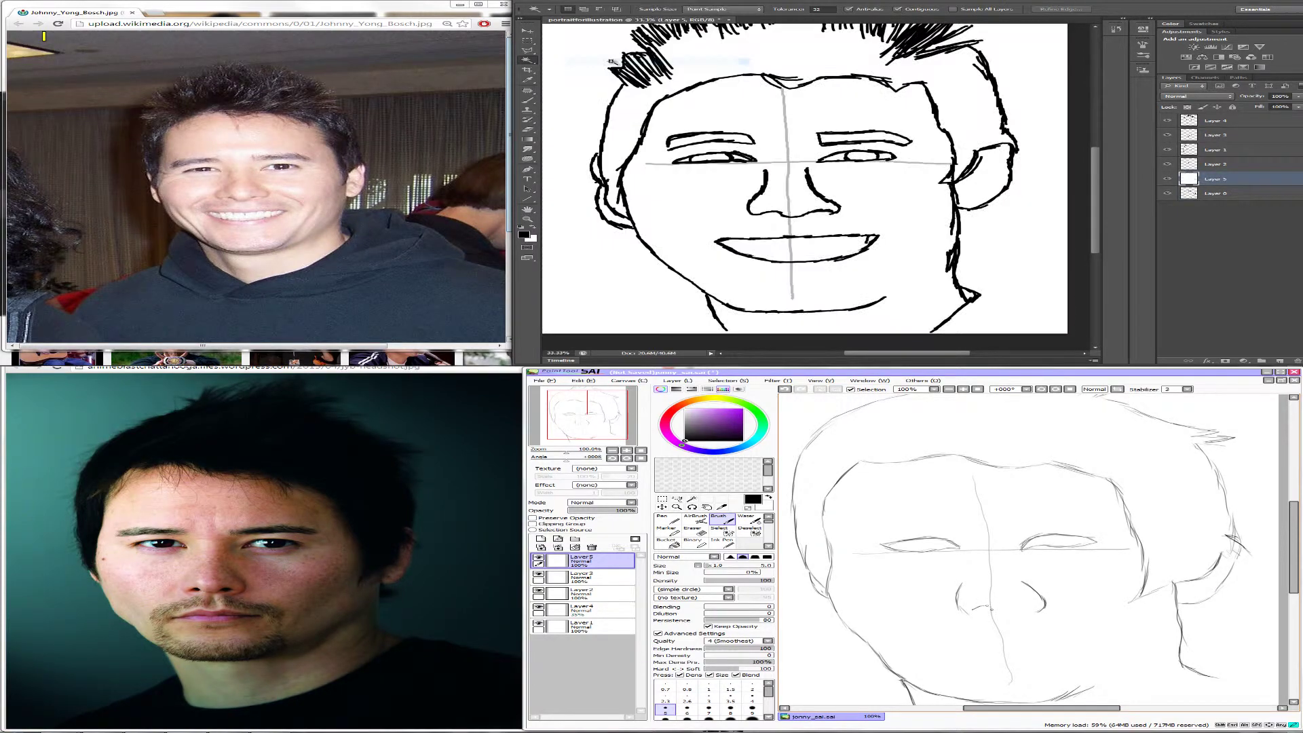
Step: Check Layer 5's white backdrop by hiding and showing it, place the layer beneath Layer 0 and lock it
{"action": "left_click", "coordinate": [1219, 196]}
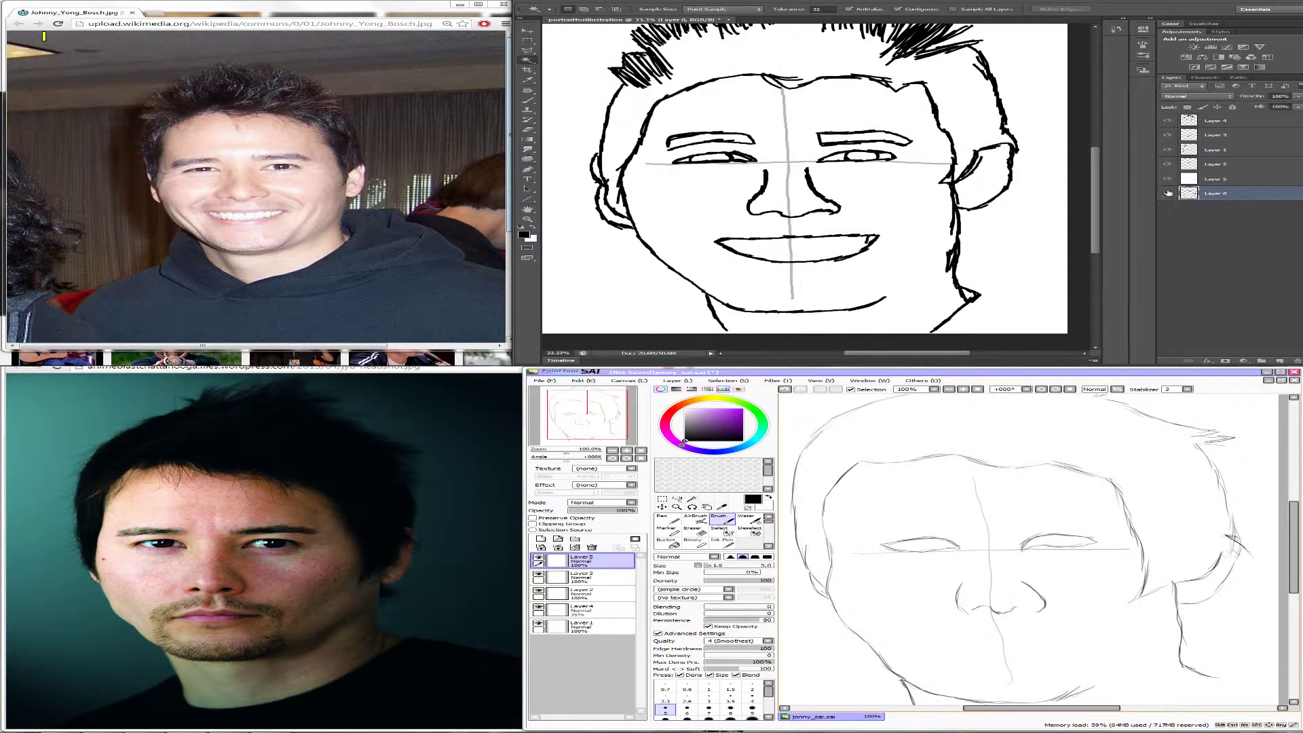
{"action": "left_click", "coordinate": [1167, 179]}
{"action": "left_click", "coordinate": [1167, 179]}
{"action": "left_click", "coordinate": [1169, 180]}
{"action": "left_click", "coordinate": [1169, 179]}
{"action": "left_click", "coordinate": [1234, 107]}
Step: Add a new layer above Layer 4 in Photoshop and brush an inner contour along both sides of the jaw and the chin
{"action": "left_click", "coordinate": [1215, 120]}
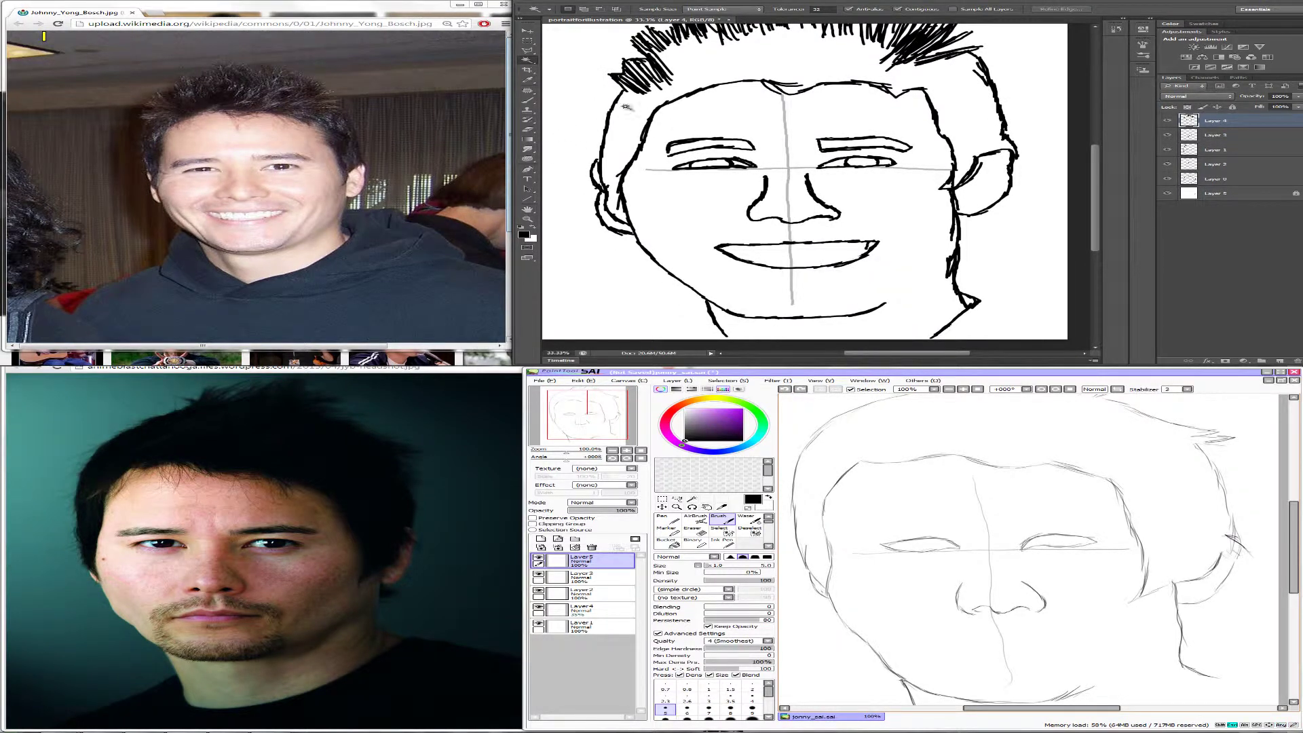
{"action": "key", "text": "b"}
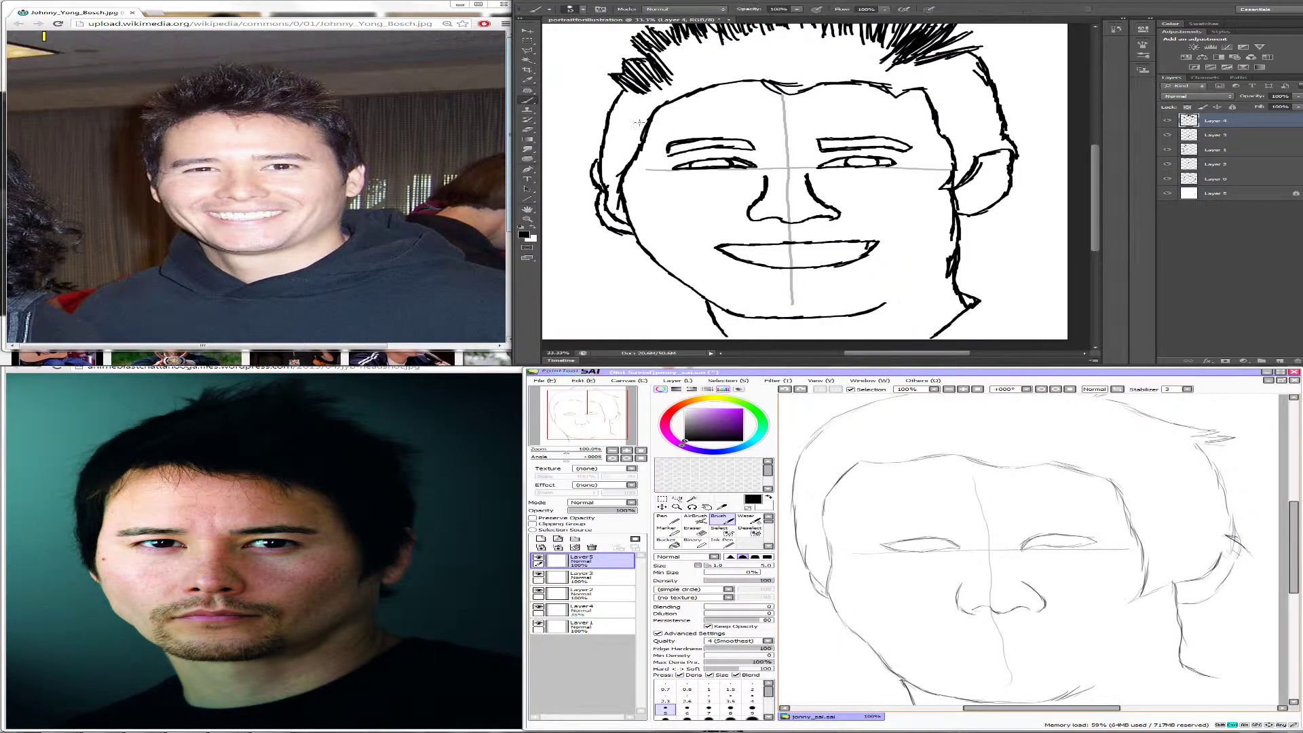
{"action": "left_click", "coordinate": [1279, 361]}
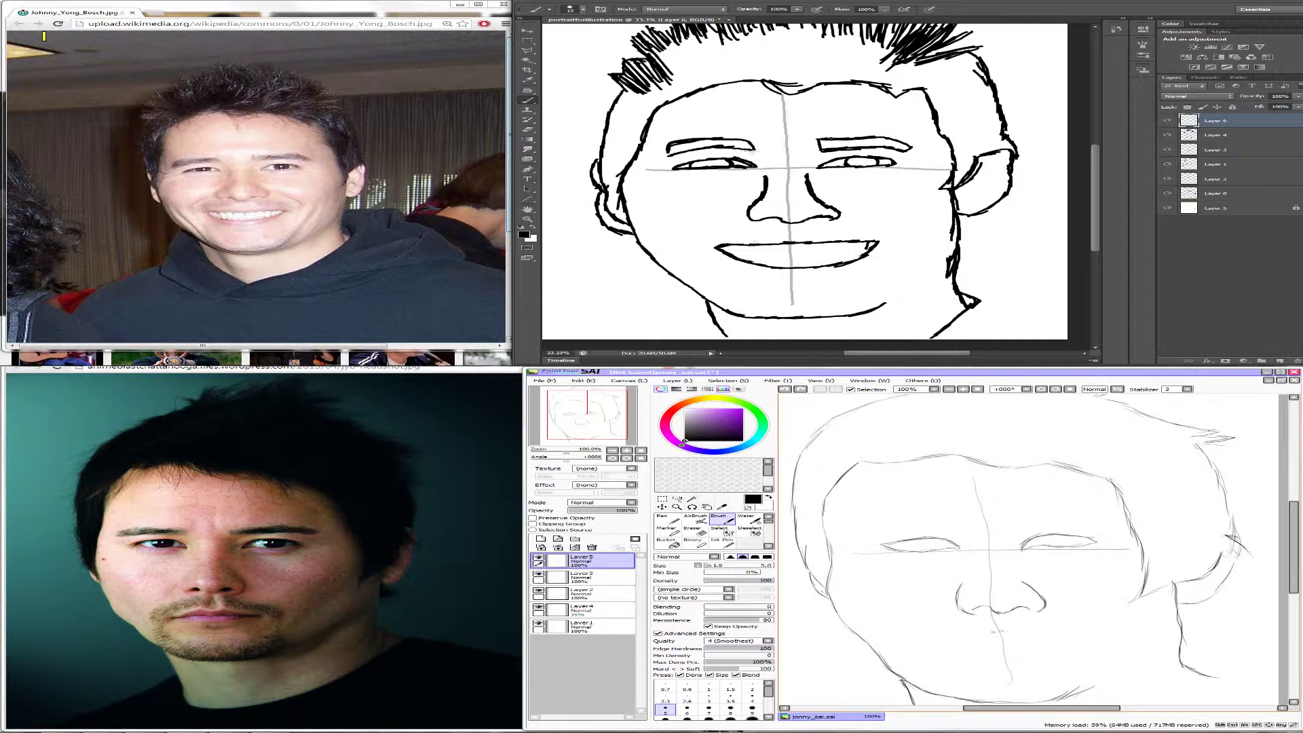
{"action": "mouse_move", "coordinate": [1098, 152]}
{"action": "left_mouse_down"}
{"action": "mouse_move", "coordinate": [1099, 124]}
{"action": "mouse_move", "coordinate": [1093, 174]}
{"action": "left_mouse_up"}
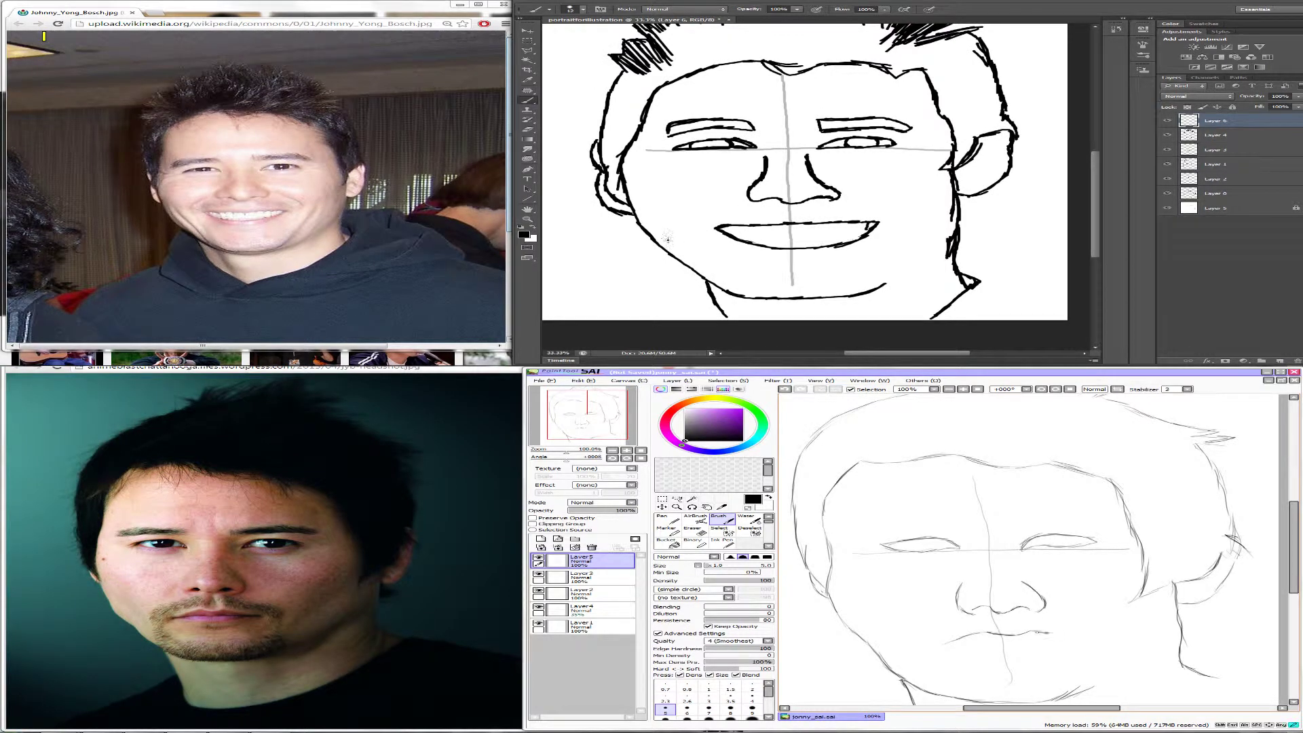
{"action": "mouse_move", "coordinate": [670, 237]}
{"action": "left_mouse_down"}
{"action": "mouse_move", "coordinate": [664, 228]}
{"action": "mouse_move", "coordinate": [689, 254]}
{"action": "left_mouse_up"}
{"action": "key", "text": "ctrl+alt+z"}
{"action": "key", "text": "ctrl+alt+z"}
{"action": "mouse_move", "coordinate": [718, 265]}
{"action": "left_mouse_down"}
{"action": "mouse_move", "coordinate": [750, 288]}
{"action": "mouse_move", "coordinate": [792, 292]}
{"action": "left_mouse_up"}
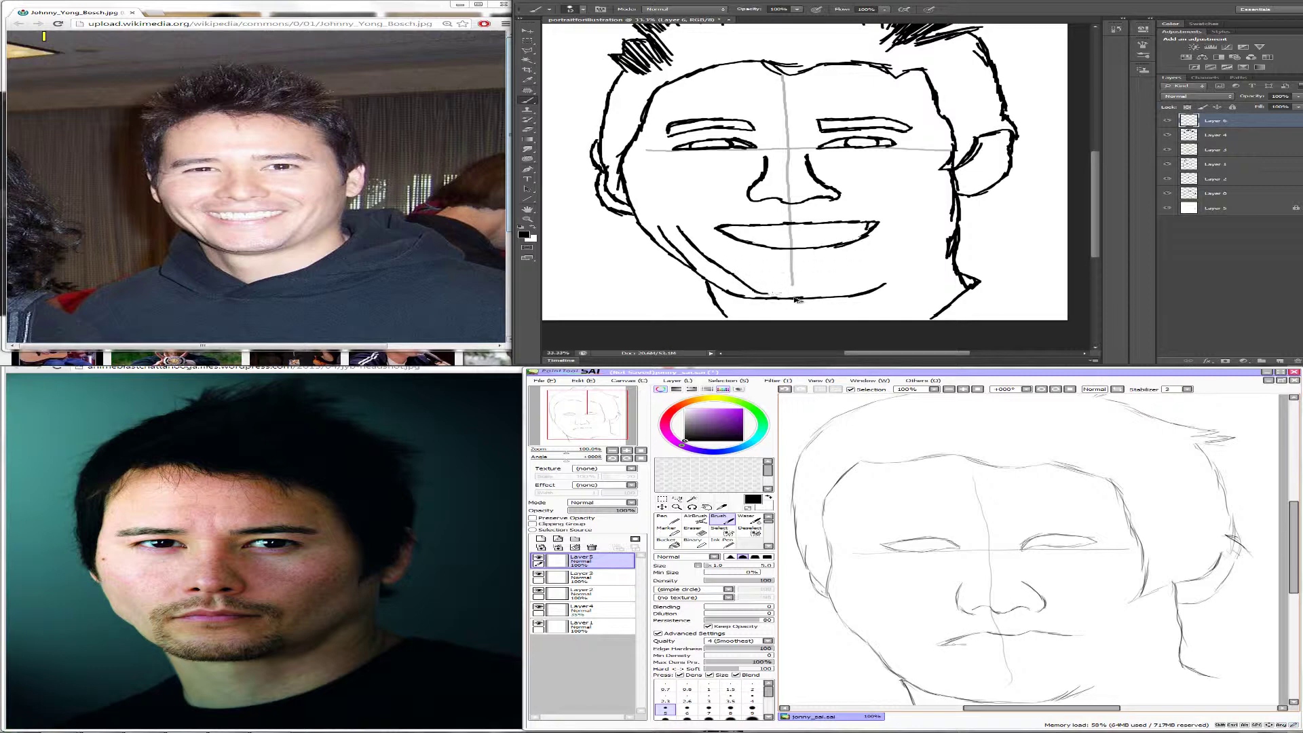
{"action": "left_click_drag", "start_coordinate": [763, 294], "coordinate": [882, 275]}
{"action": "left_click_drag", "start_coordinate": [907, 224], "coordinate": [879, 278]}
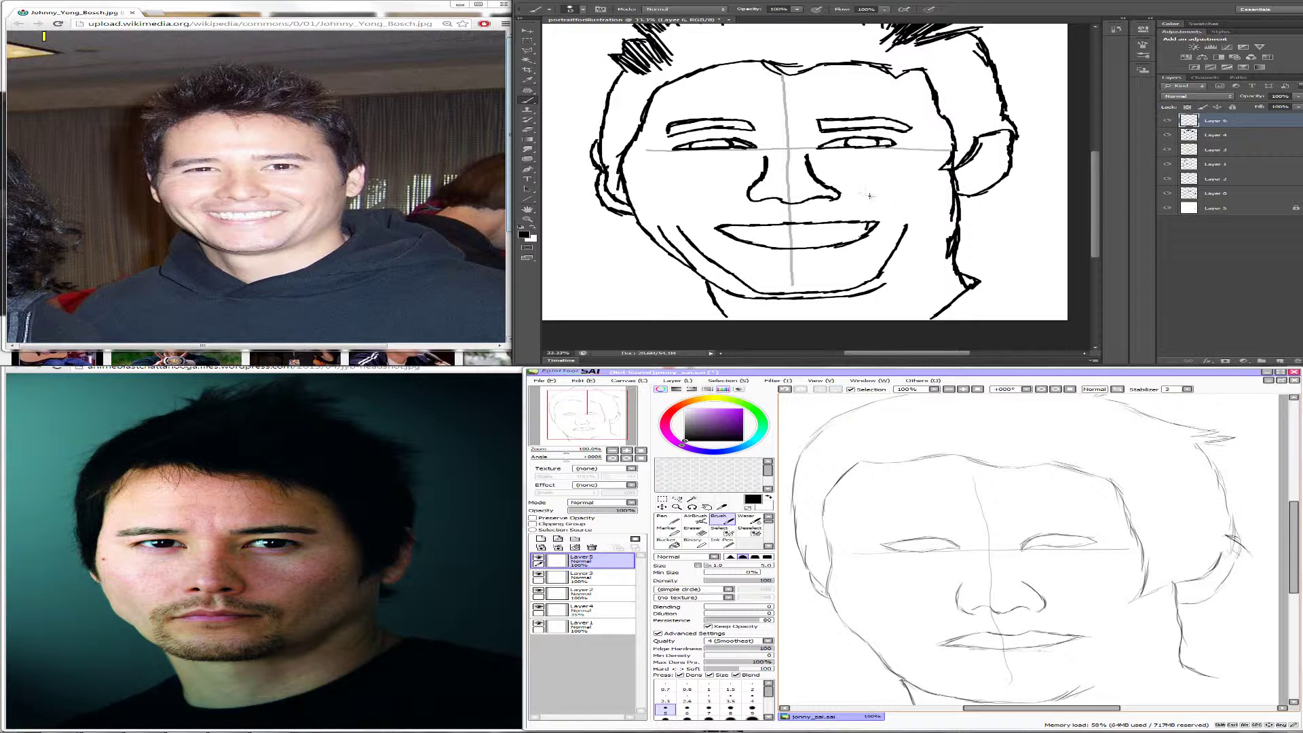
Step: Draw a smile crease on each cheek beside the mouth, undoing the unwanted attempts on the left side
{"action": "left_click_drag", "start_coordinate": [862, 192], "coordinate": [895, 207]}
{"action": "left_click_drag", "start_coordinate": [712, 203], "coordinate": [695, 229]}
{"action": "key", "text": "ctrl+z"}
{"action": "left_click_drag", "start_coordinate": [720, 203], "coordinate": [699, 217]}
{"action": "key", "text": "ctrl+z"}
{"action": "key", "text": "ctrl+z"}
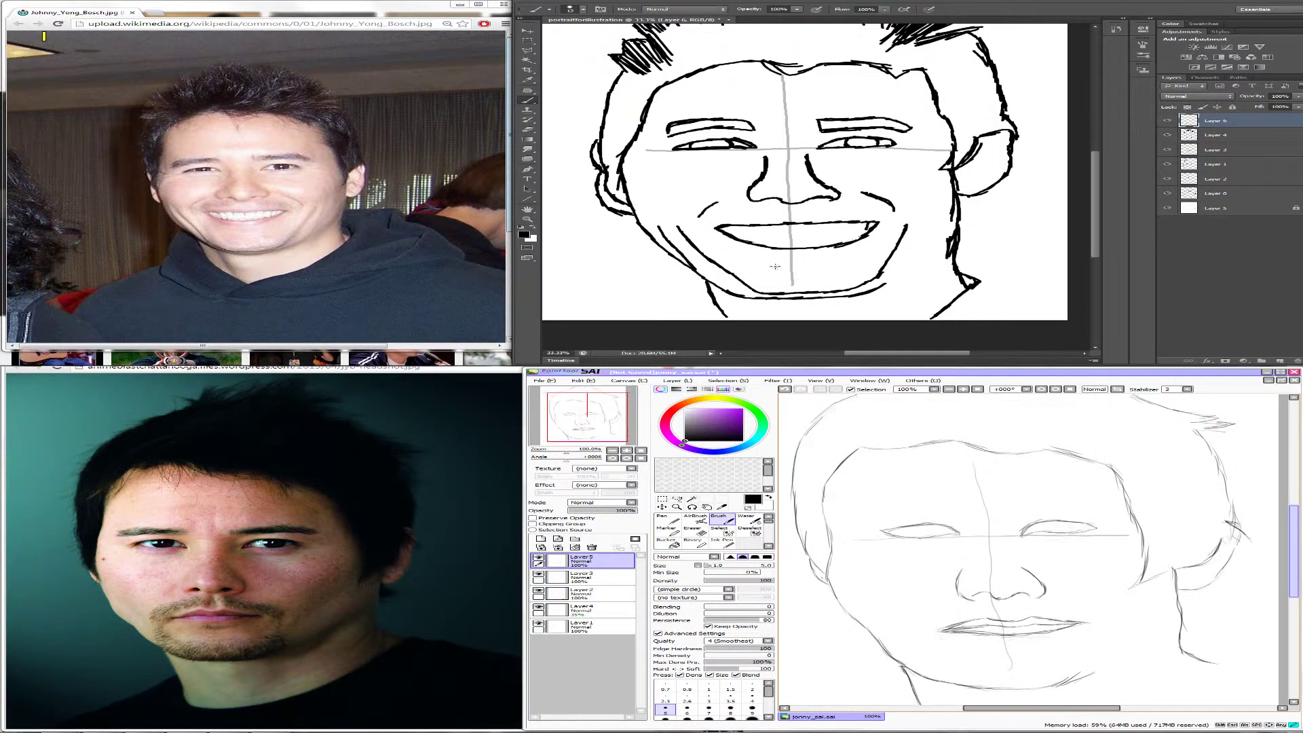
Step: Examine which line work sits on each Photoshop layer below the top one by hiding and showing them in turn
{"action": "left_click", "coordinate": [1168, 135]}
{"action": "left_click", "coordinate": [1168, 135]}
{"action": "left_click", "coordinate": [1169, 149]}
{"action": "left_click", "coordinate": [1168, 149]}
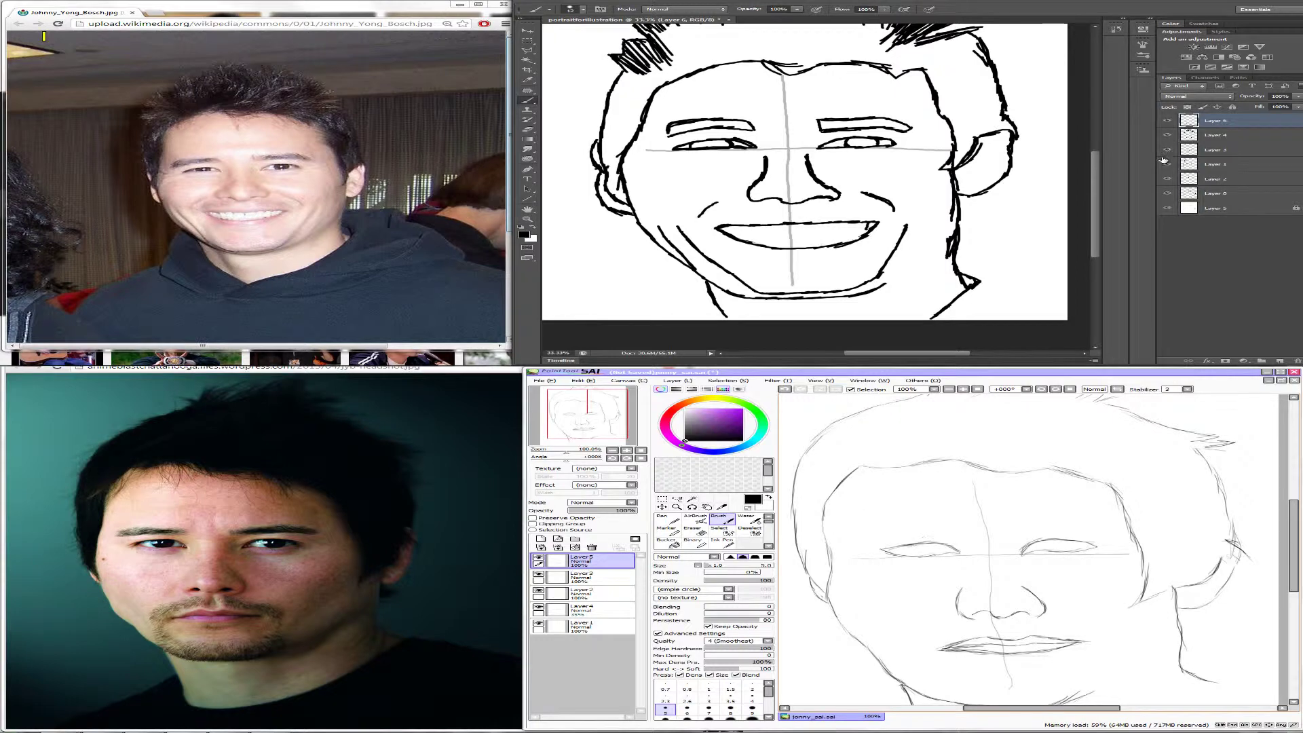
{"action": "left_click", "coordinate": [1168, 164]}
{"action": "left_click", "coordinate": [1168, 163]}
{"action": "left_click", "coordinate": [1168, 178]}
{"action": "left_click", "coordinate": [1169, 178]}
{"action": "left_click", "coordinate": [1168, 179]}
{"action": "left_click", "coordinate": [1168, 179]}
{"action": "left_click", "coordinate": [1169, 180]}
{"action": "left_click", "coordinate": [1170, 180]}
{"action": "left_click", "coordinate": [1169, 165]}
{"action": "left_click", "coordinate": [1169, 165]}
{"action": "left_click", "coordinate": [1169, 150]}
{"action": "left_click", "coordinate": [1169, 151]}
{"action": "left_click", "coordinate": [1168, 135]}
{"action": "left_click", "coordinate": [1168, 135]}
Step: On Layer 4, undo a trial stroke inside the mouth and erase the stray marks at its right corner
{"action": "left_click", "coordinate": [1212, 136]}
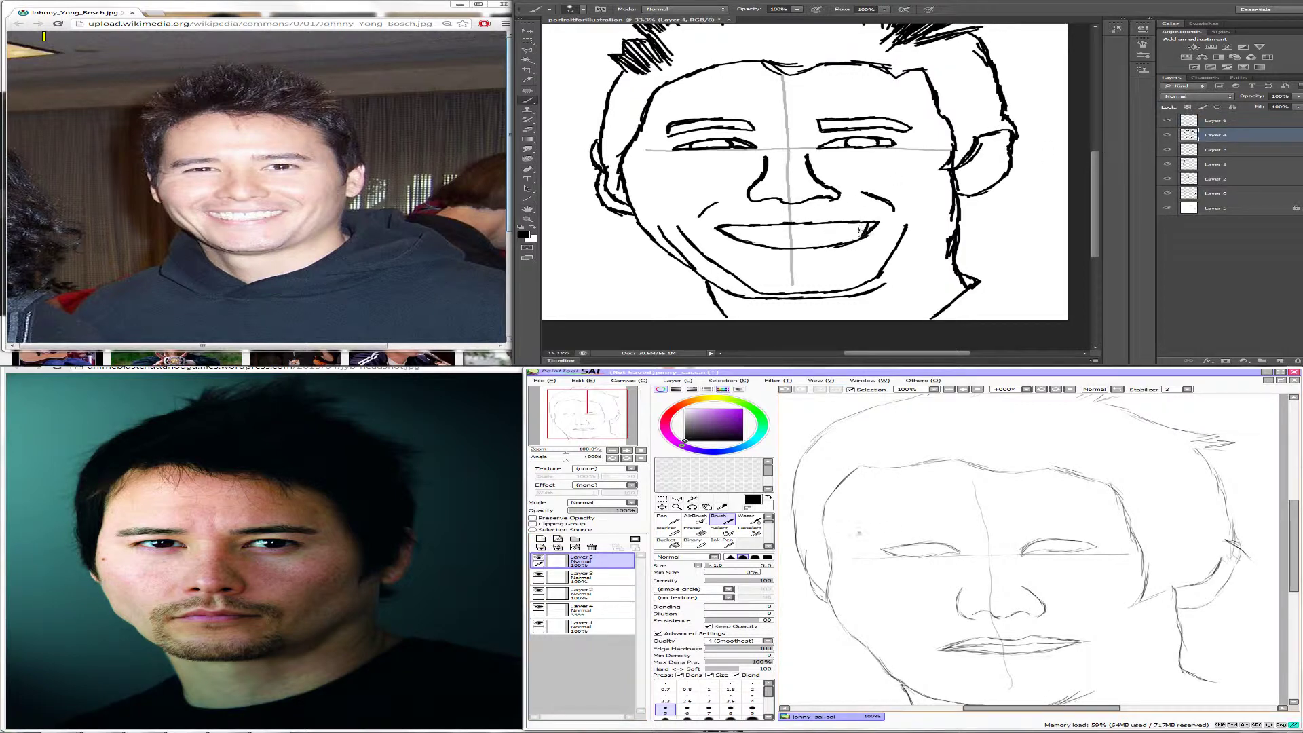
{"action": "left_click_drag", "start_coordinate": [847, 223], "coordinate": [844, 242]}
{"action": "key", "text": "ctrl+z"}
{"action": "key", "text": "e"}
{"action": "left_click_drag", "start_coordinate": [858, 232], "coordinate": [857, 229]}
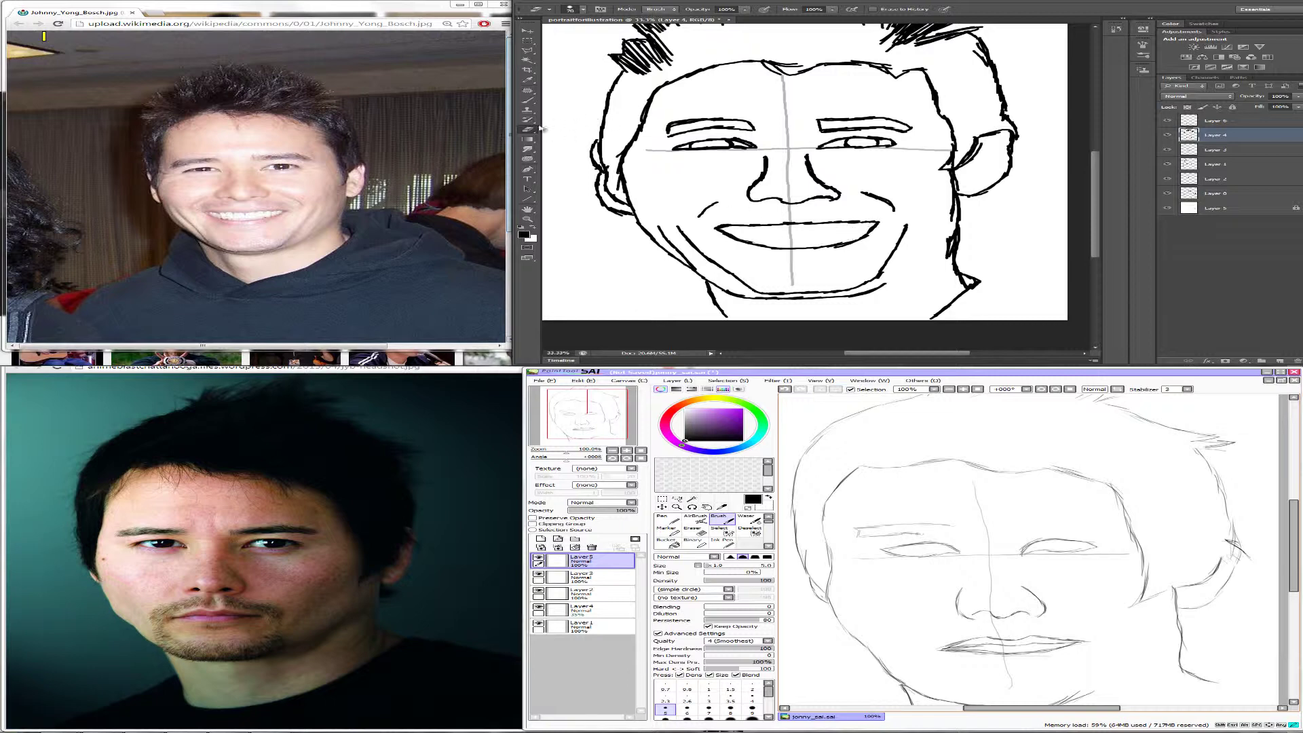
Step: Brush an inner line across the mouth and an upper lip contour above it on Layer 4
{"action": "left_click", "coordinate": [529, 102]}
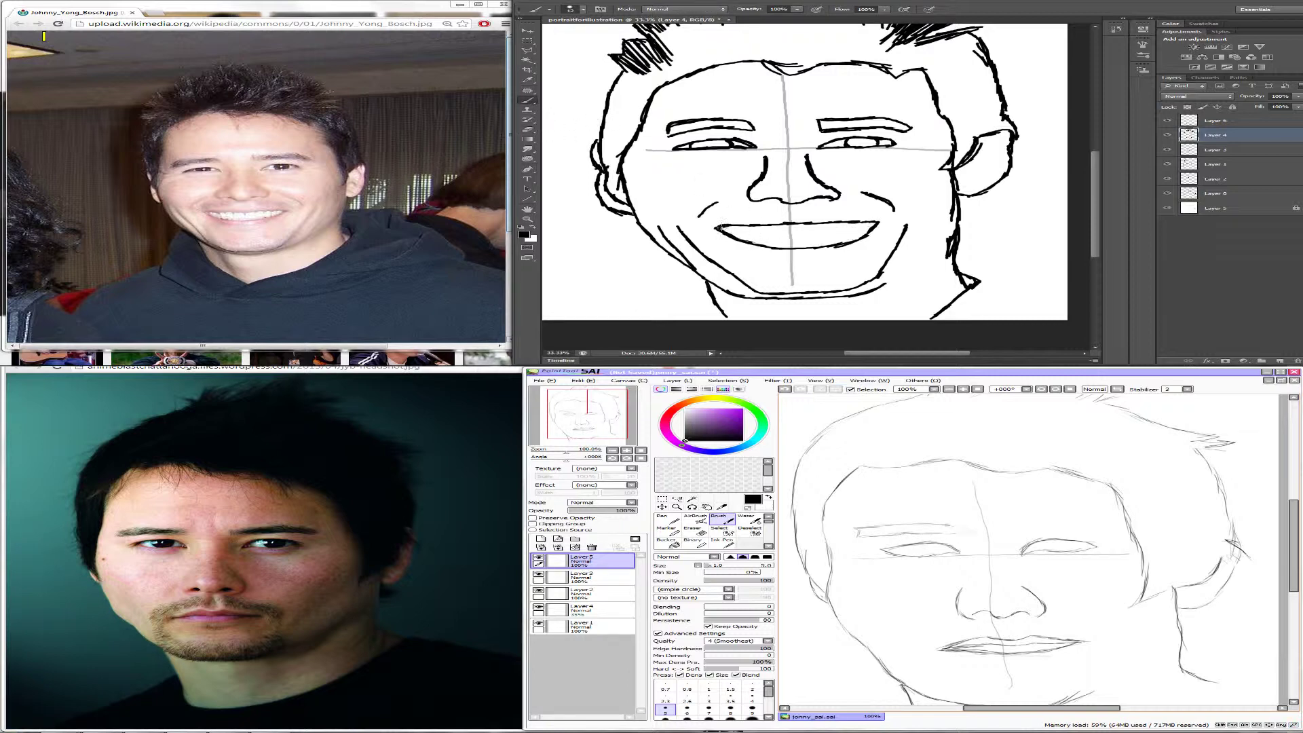
{"action": "mouse_move", "coordinate": [730, 230]}
{"action": "left_mouse_down"}
{"action": "mouse_move", "coordinate": [793, 240]}
{"action": "mouse_move", "coordinate": [872, 227]}
{"action": "left_mouse_up"}
{"action": "left_click_drag", "start_coordinate": [788, 218], "coordinate": [717, 227]}
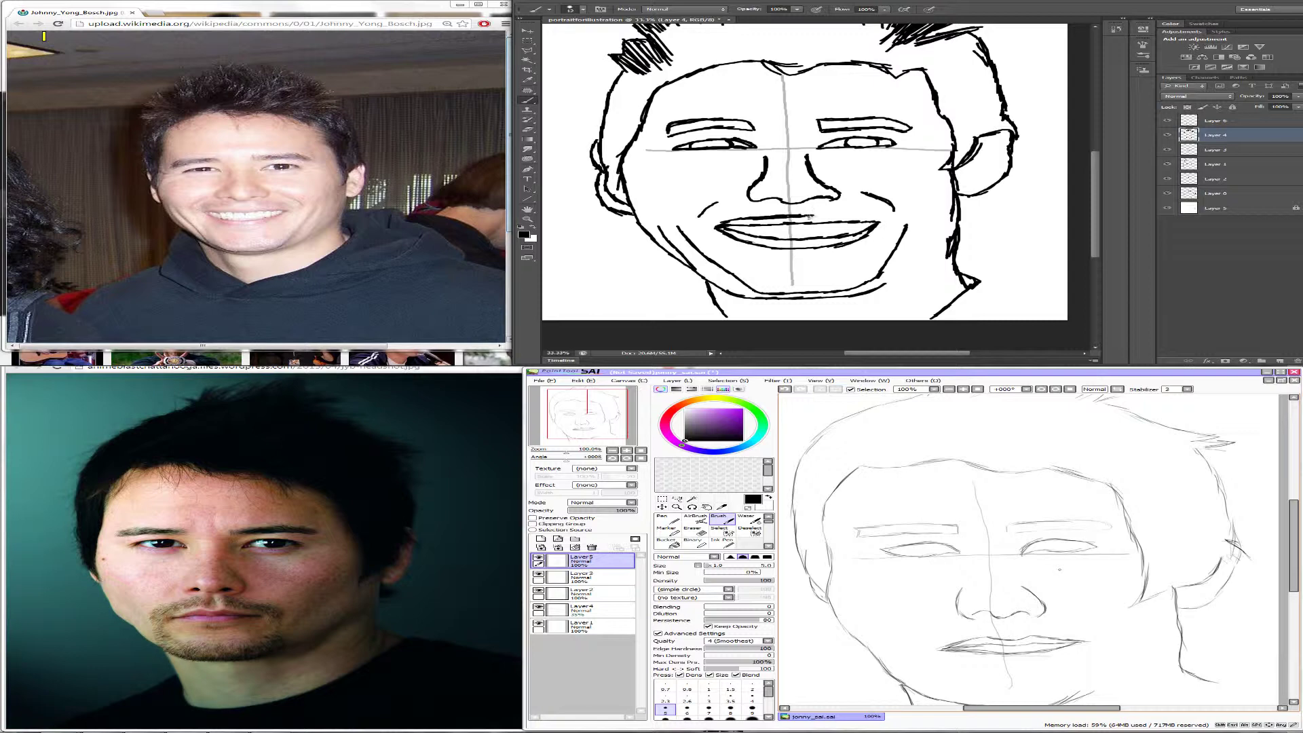
{"action": "left_click_drag", "start_coordinate": [827, 217], "coordinate": [858, 218]}
Step: Draw tooth divisions in the mouth's right half on the layer below Layer 4, and sketch the left iris on a new layer in SAI
{"action": "left_click", "coordinate": [1213, 150]}
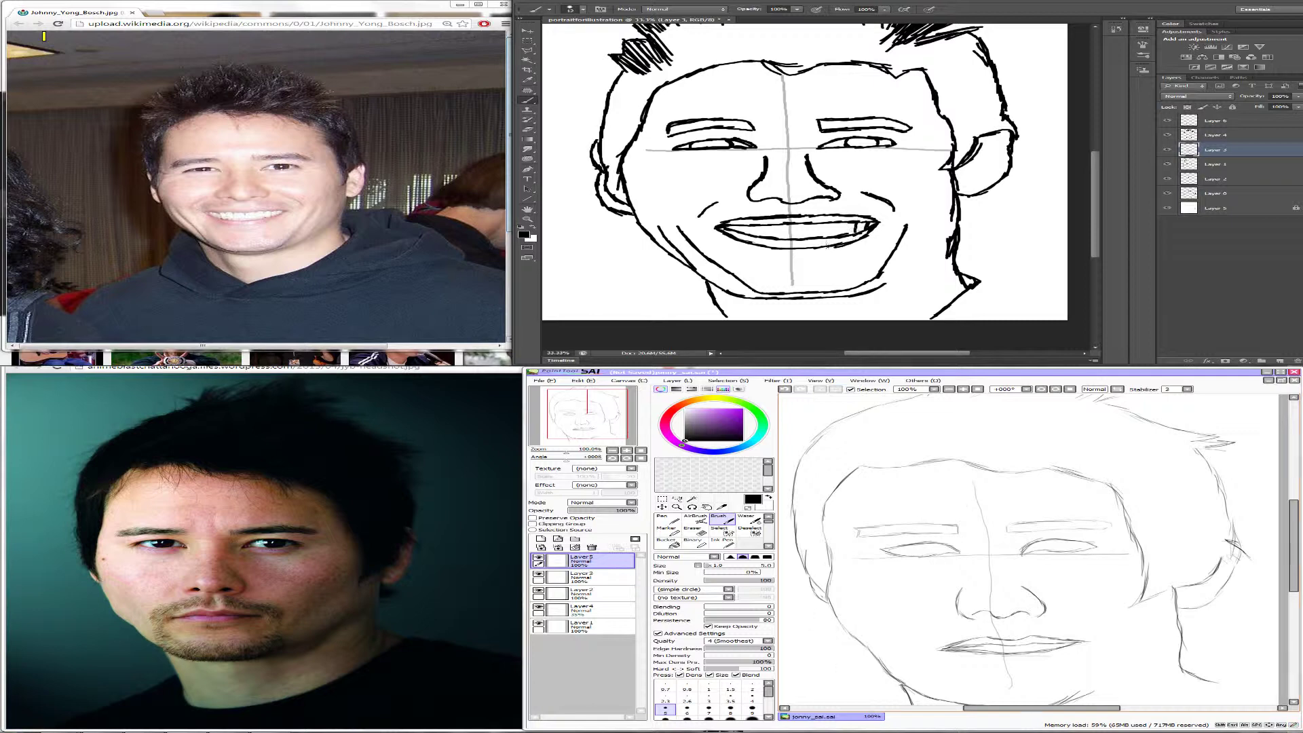
{"action": "left_click_drag", "start_coordinate": [867, 223], "coordinate": [864, 233]}
{"action": "left_click", "coordinate": [541, 539]}
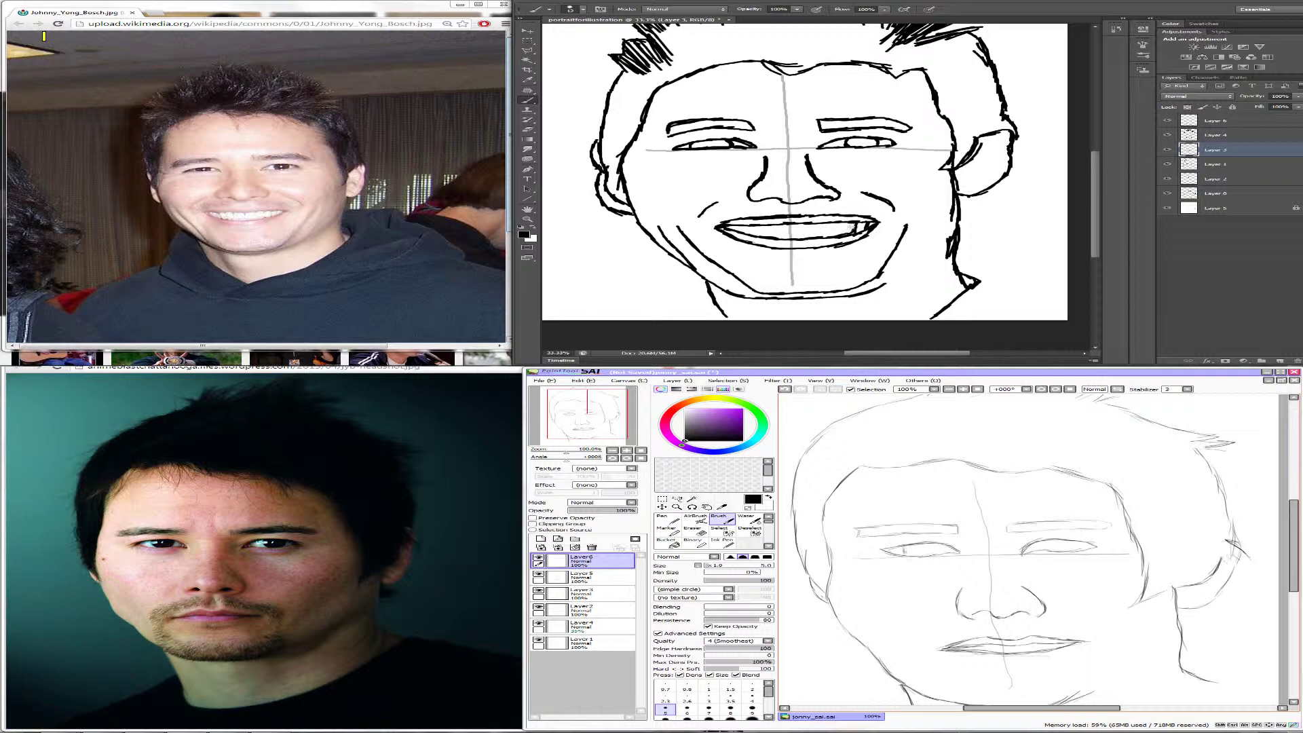
{"action": "key", "text": "ctrl+z"}
{"action": "left_click_drag", "start_coordinate": [840, 232], "coordinate": [853, 233]}
{"action": "left_click_drag", "start_coordinate": [903, 547], "coordinate": [905, 553]}
{"action": "left_click_drag", "start_coordinate": [854, 233], "coordinate": [847, 233]}
{"action": "left_click_drag", "start_coordinate": [906, 553], "coordinate": [913, 557]}
{"action": "left_click_drag", "start_coordinate": [844, 223], "coordinate": [841, 234]}
{"action": "key", "text": "ctrl+z"}
Step: Continue the tooth divisions across the mouth's left half in Photoshop, and sketch the pupil and right iris details in SAI
{"action": "left_click_drag", "start_coordinate": [911, 545], "coordinate": [908, 551]}
{"action": "left_click_drag", "start_coordinate": [859, 222], "coordinate": [846, 228]}
{"action": "left_click", "coordinate": [584, 578]}
{"action": "left_click", "coordinate": [694, 531]}
{"action": "left_click_drag", "start_coordinate": [801, 232], "coordinate": [822, 235]}
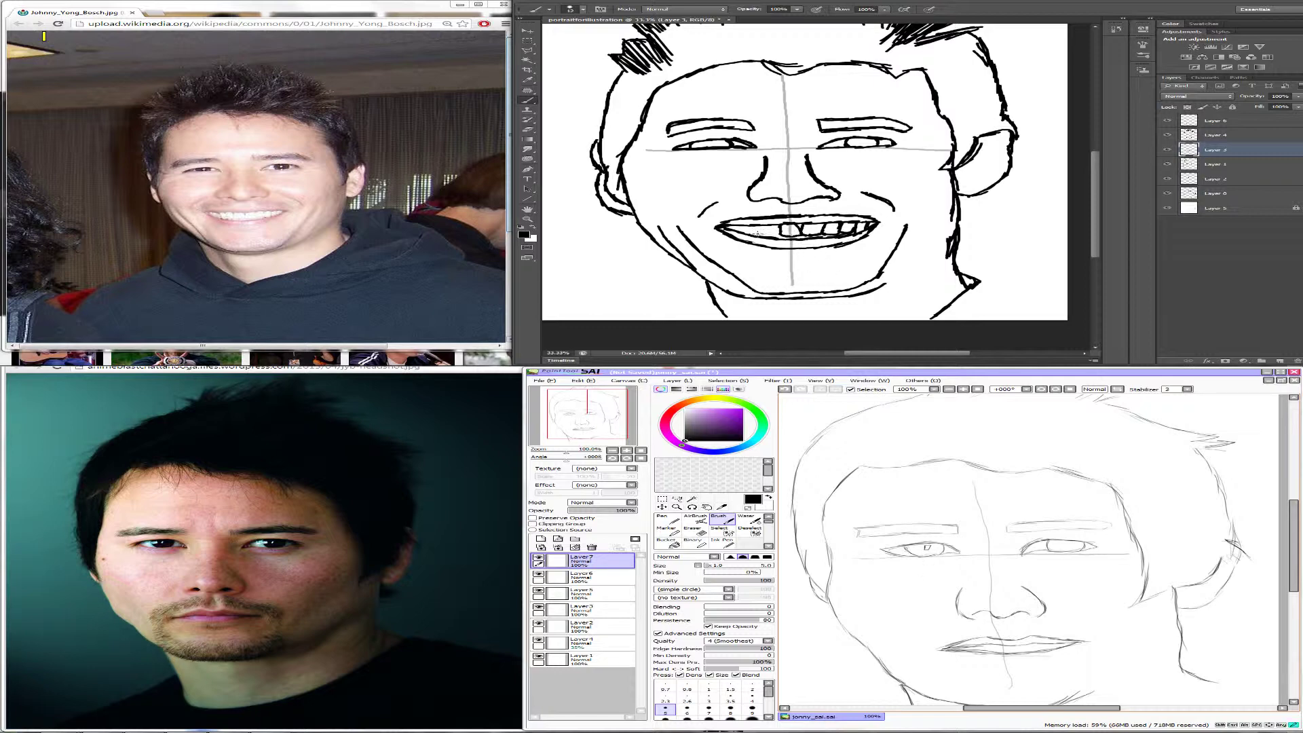
{"action": "left_click_drag", "start_coordinate": [765, 224], "coordinate": [765, 235]}
{"action": "left_click_drag", "start_coordinate": [755, 224], "coordinate": [742, 232]}
{"action": "left_click_drag", "start_coordinate": [1052, 541], "coordinate": [1043, 546]}
Step: Identify Layer 0 by hiding and showing it, and extend the jawline there from the chin toward the right cheek
{"action": "left_click", "coordinate": [1167, 193]}
{"action": "left_click", "coordinate": [1167, 194]}
{"action": "left_click", "coordinate": [1230, 197]}
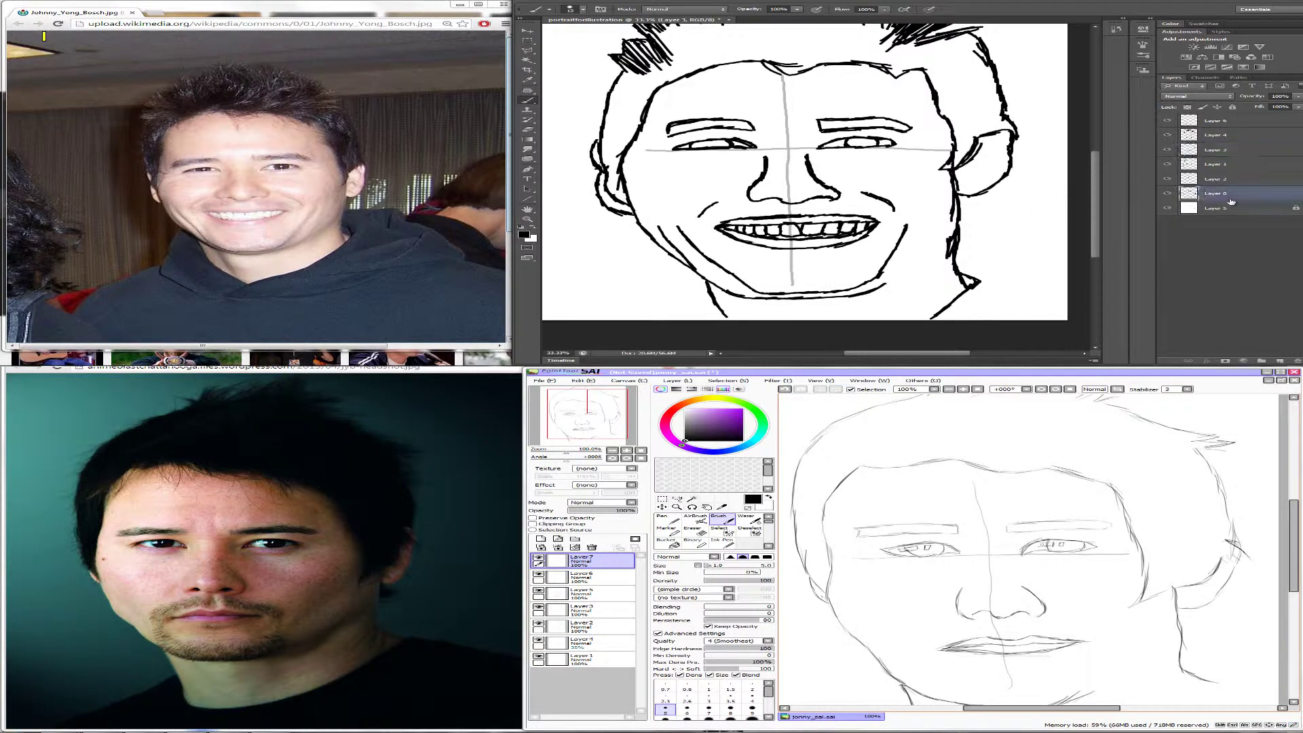
{"action": "left_click_drag", "start_coordinate": [873, 294], "coordinate": [912, 274]}
Step: Check the layer below Layer 4 by hiding and showing it, and draw pupils in both eyes on the top Photoshop layer
{"action": "left_click_drag", "start_coordinate": [1294, 546], "coordinate": [1294, 564]}
{"action": "left_click", "coordinate": [1185, 179]}
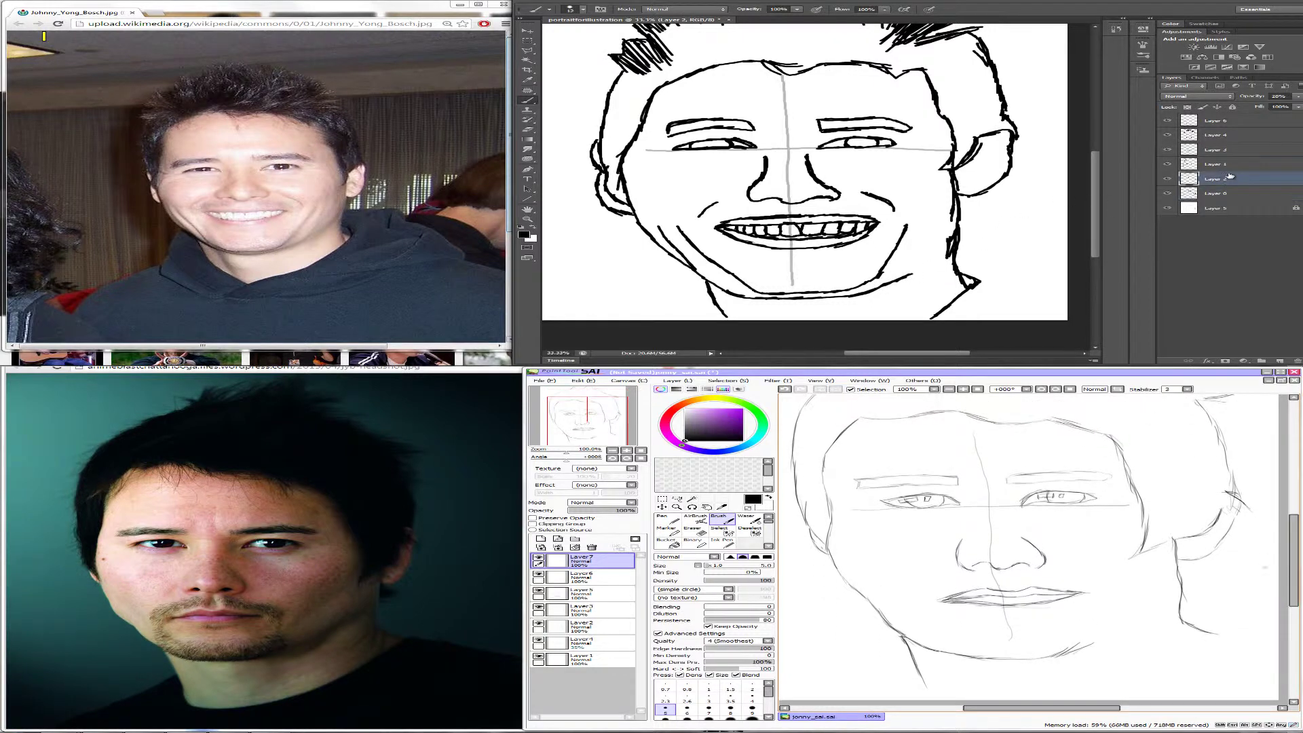
{"action": "left_click", "coordinate": [1168, 149]}
{"action": "left_click", "coordinate": [1168, 149]}
{"action": "left_click", "coordinate": [1241, 153]}
{"action": "left_click", "coordinate": [1169, 150]}
{"action": "left_click", "coordinate": [1168, 149]}
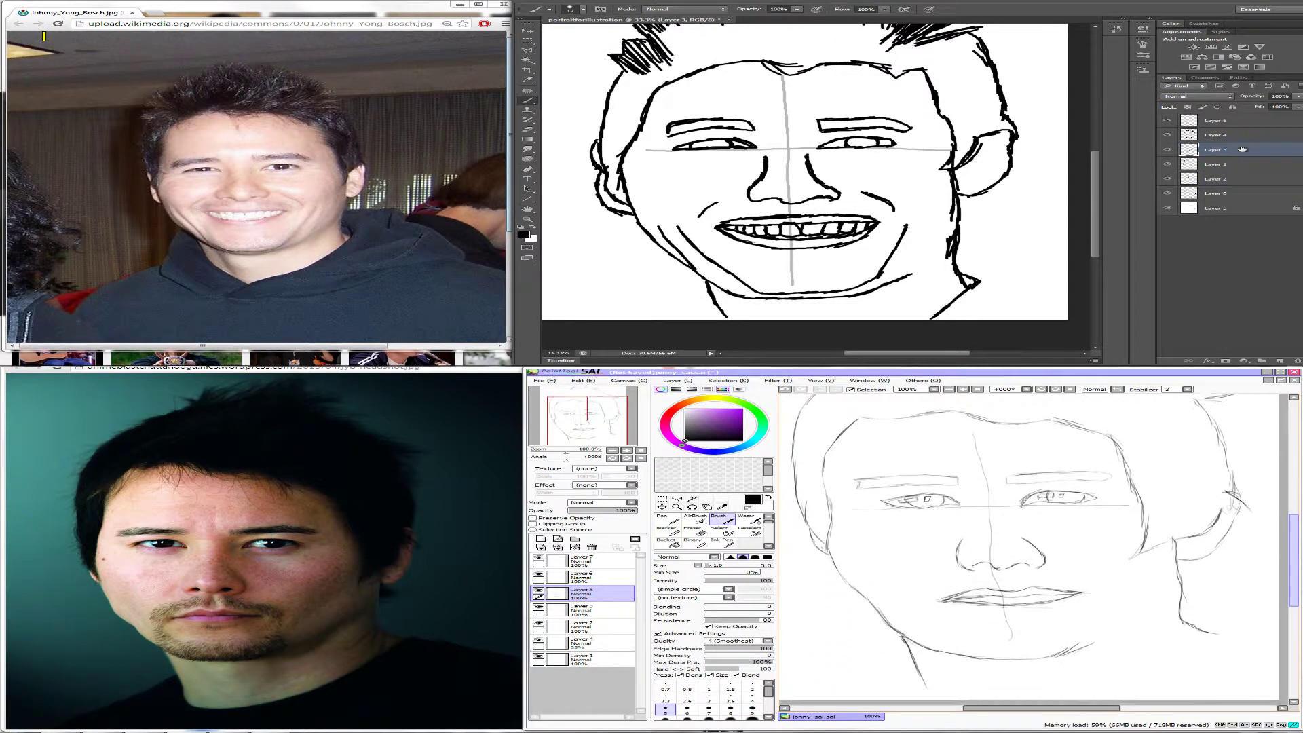
{"action": "left_click", "coordinate": [1216, 120]}
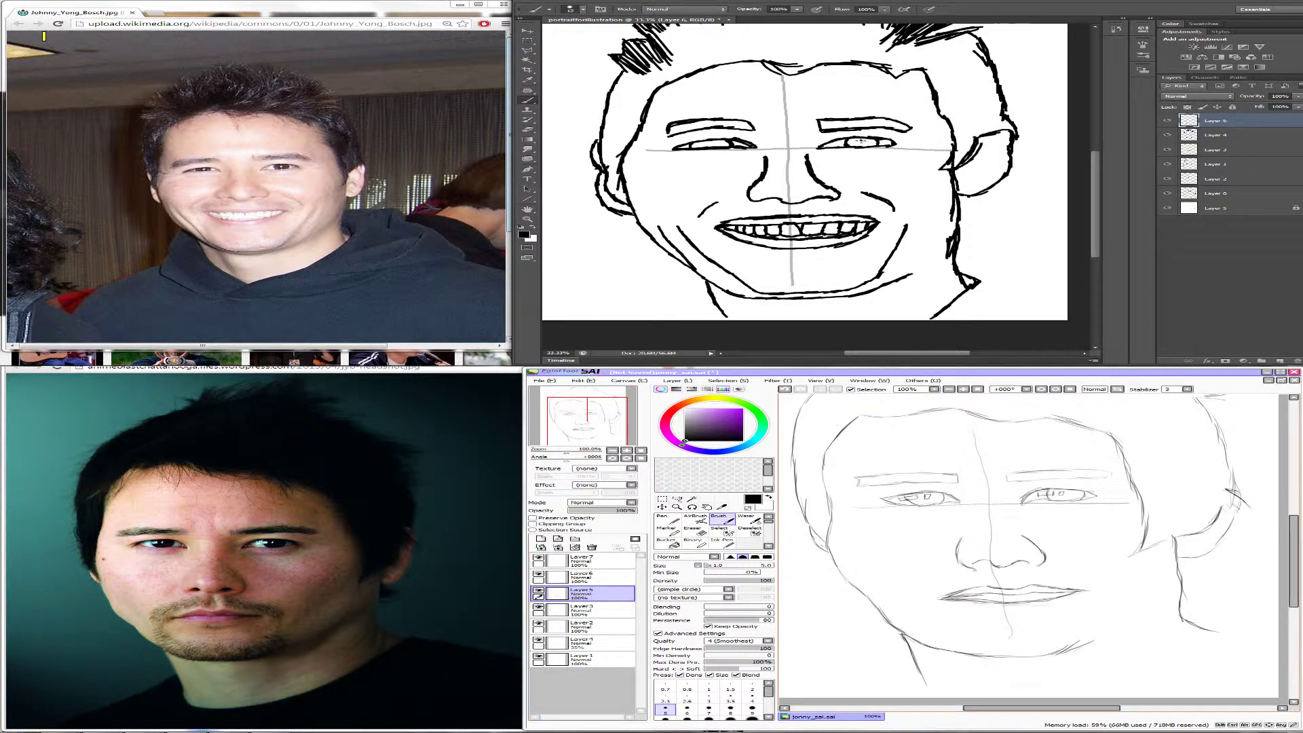
{"action": "left_click_drag", "start_coordinate": [861, 140], "coordinate": [862, 143]}
{"action": "left_click_drag", "start_coordinate": [708, 143], "coordinate": [710, 143]}
Step: Activate the layer below Layer 4 in Photoshop, and clean up the nostril lines in SAI with the Eraser before returning to the Brush
{"action": "left_click", "coordinate": [1195, 150]}
{"action": "key", "text": "e"}
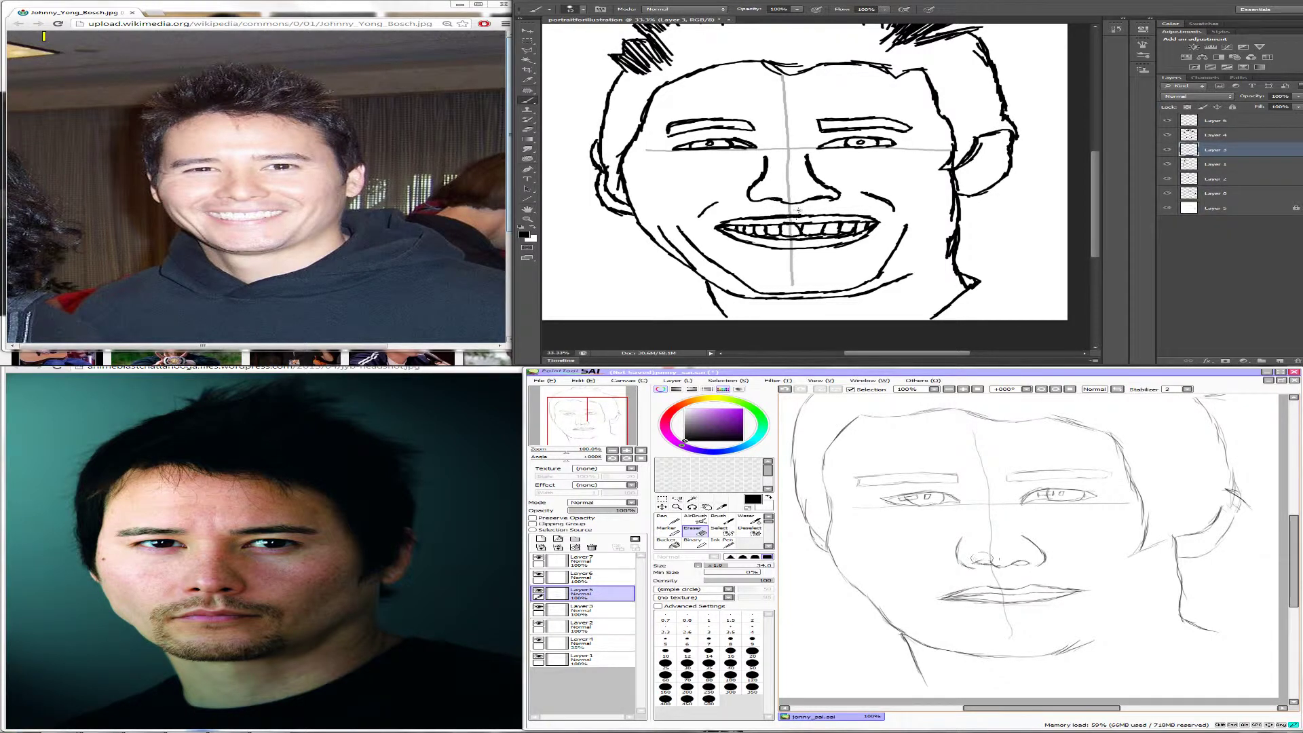
{"action": "key", "text": "b"}
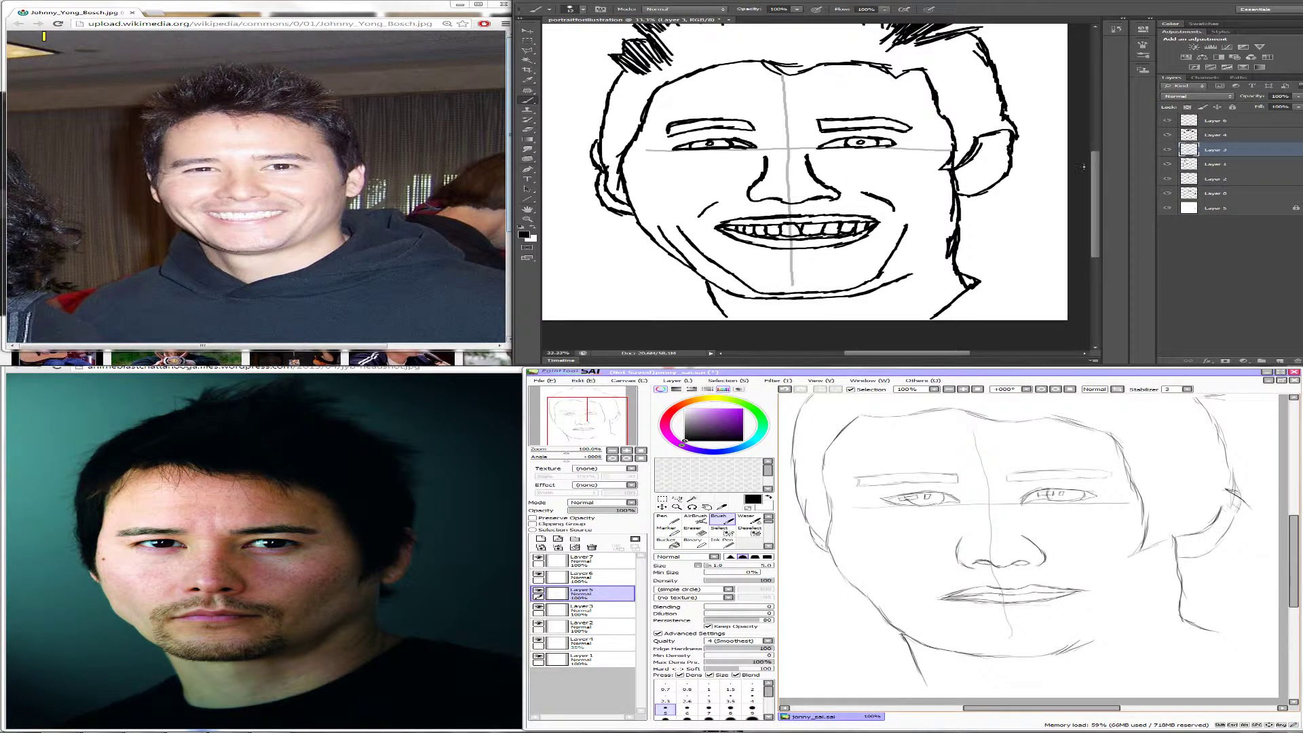
Step: Draw a V-shaped peak at the centre of the hairline on Layer 4 in Photoshop
{"action": "left_click_drag", "start_coordinate": [1095, 168], "coordinate": [1112, 133]}
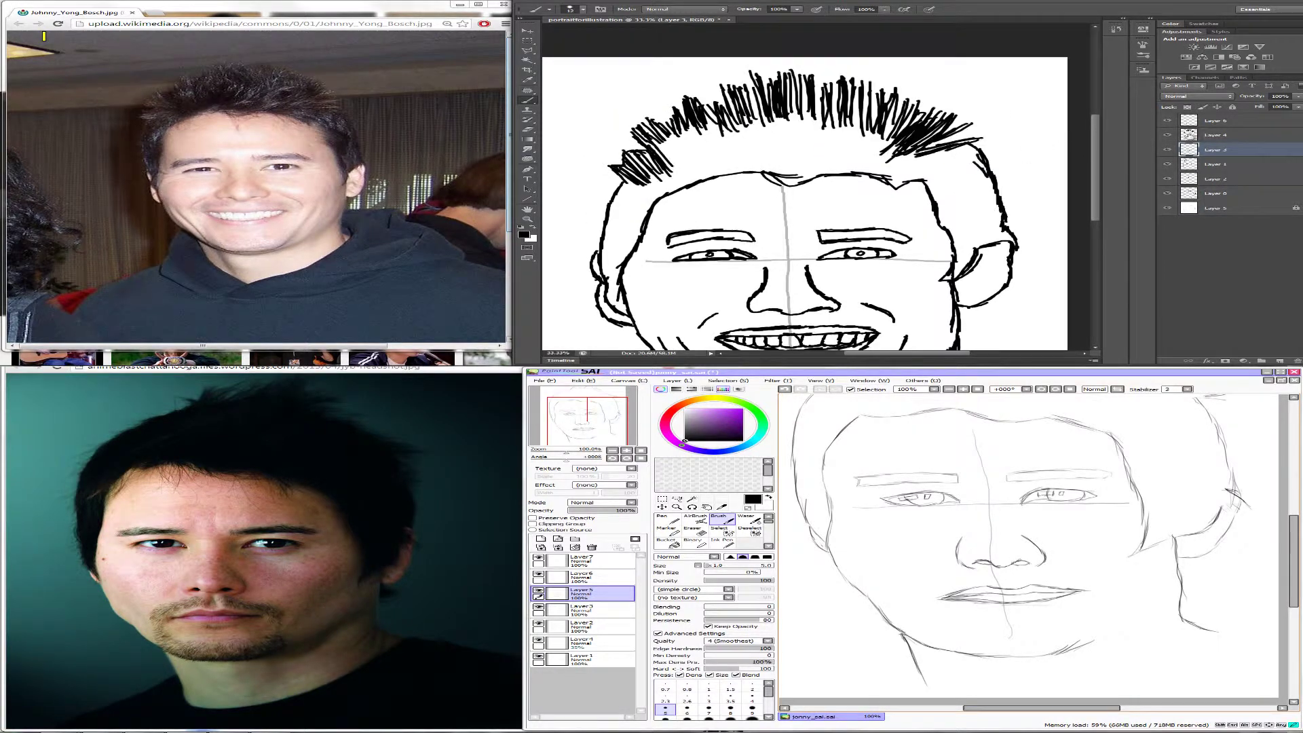
{"action": "left_click", "coordinate": [1190, 135]}
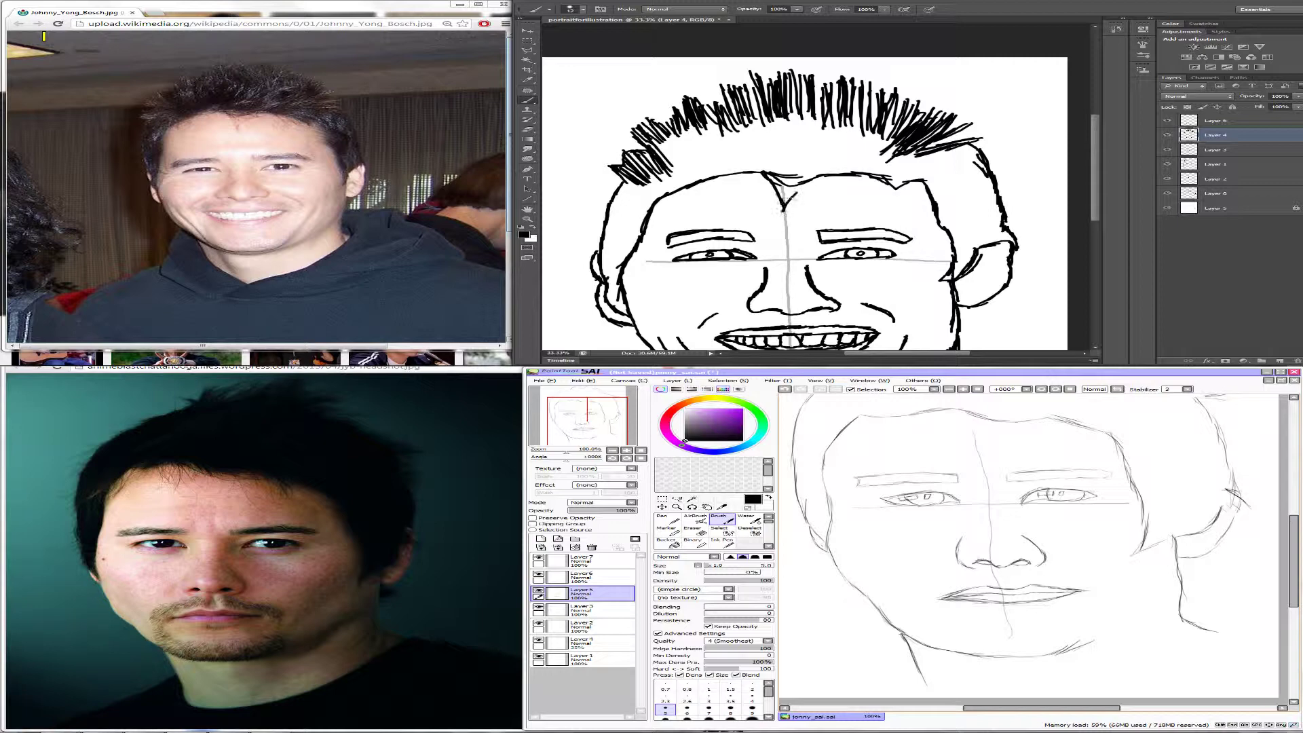
{"action": "left_click_drag", "start_coordinate": [784, 199], "coordinate": [825, 175]}
{"action": "left_click_drag", "start_coordinate": [1117, 170], "coordinate": [1117, 180]}
Step: Erase stray lines at the left nostril in SAI, and thicken the hairline peak in Photoshop with another brush stroke
{"action": "left_click", "coordinate": [694, 532]}
{"action": "left_click_drag", "start_coordinate": [987, 566], "coordinate": [979, 564]}
{"action": "left_click_drag", "start_coordinate": [774, 142], "coordinate": [780, 160]}
{"action": "key", "text": "b"}
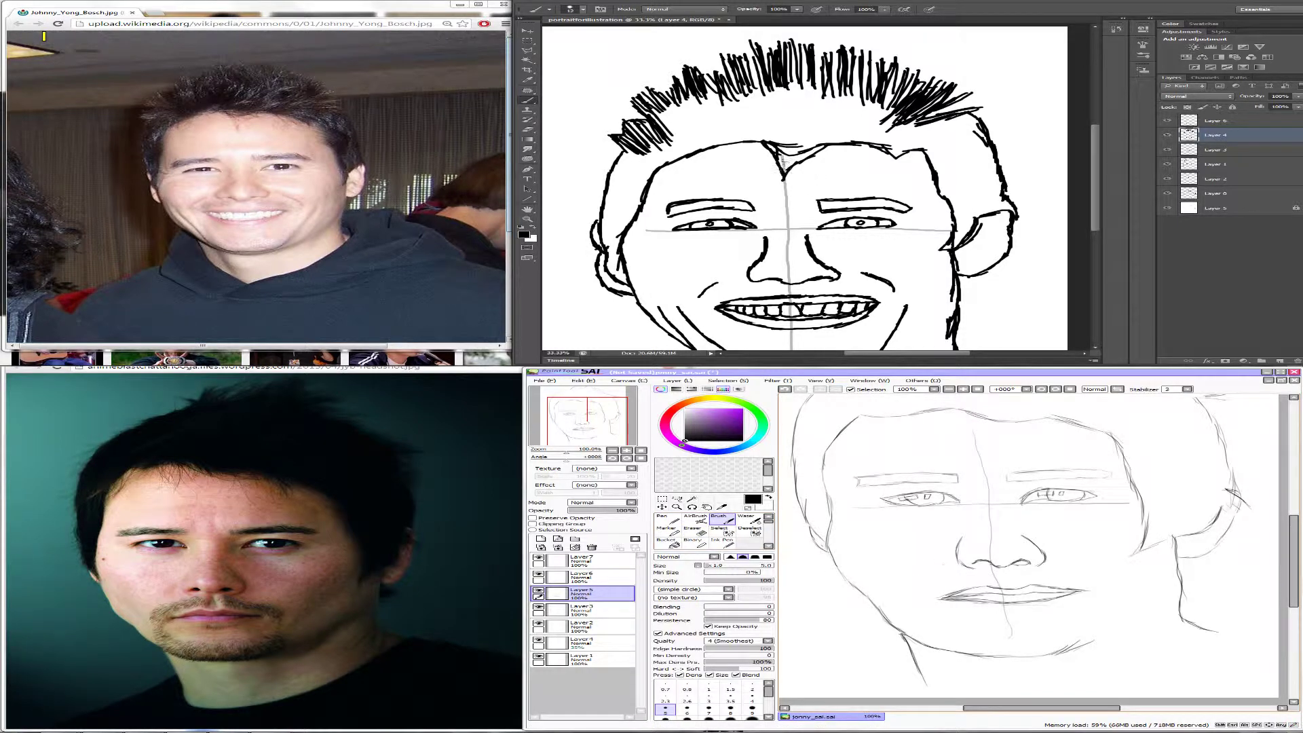
Step: Undo the last brush stroke on the portrait
{"action": "scroll", "coordinate": [855, 141], "scroll_direction": "down", "scroll_amount": 2}
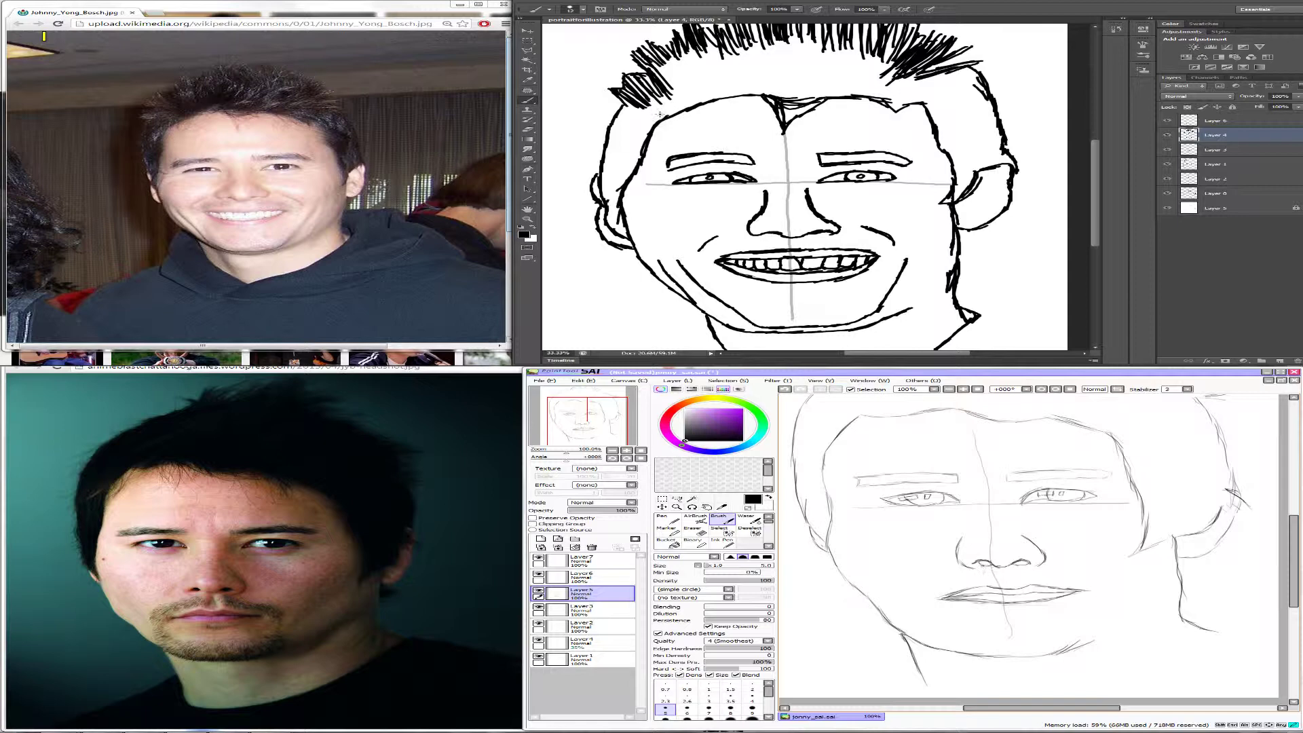
{"action": "key", "text": "ctrl+z"}
{"action": "scroll", "coordinate": [1029, 127], "scroll_direction": "up", "scroll_amount": 3}
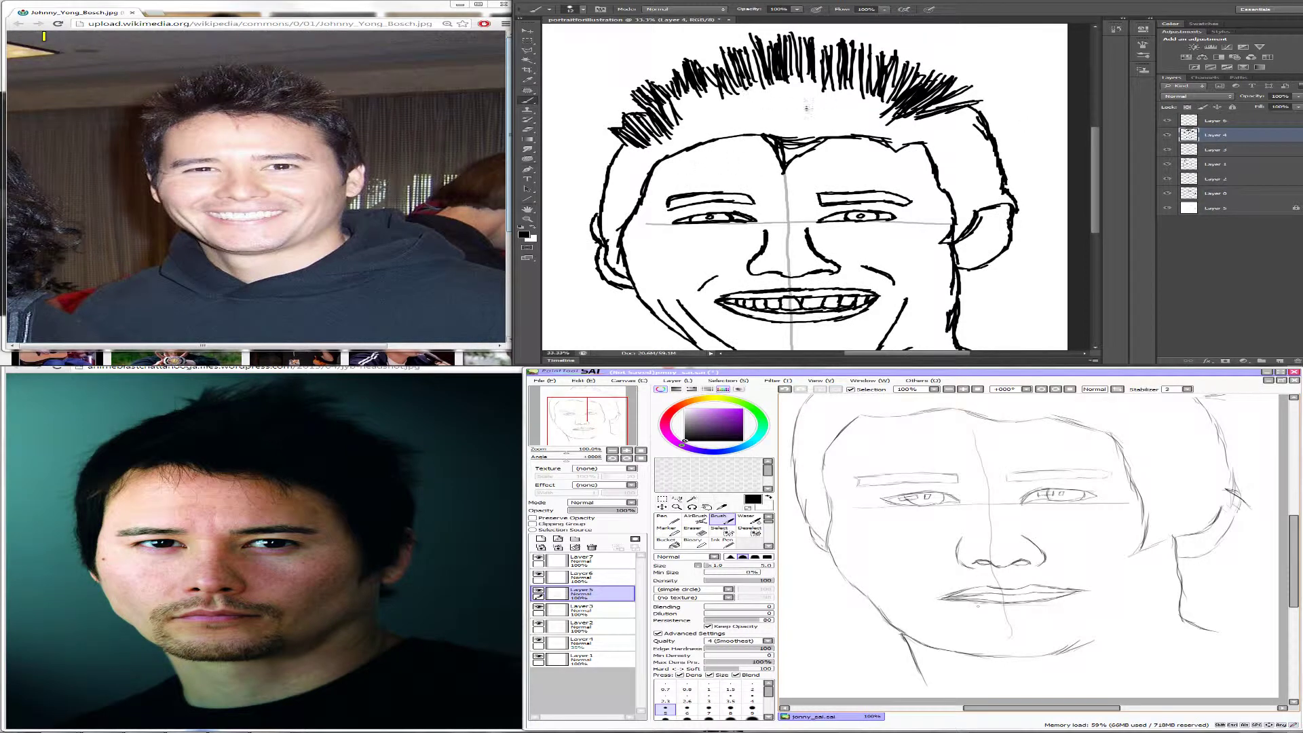
Step: Swap the foreground and background colours in Photoshop, and set the foreground to a pale cream in the Color Picker
{"action": "left_click", "coordinate": [525, 234]}
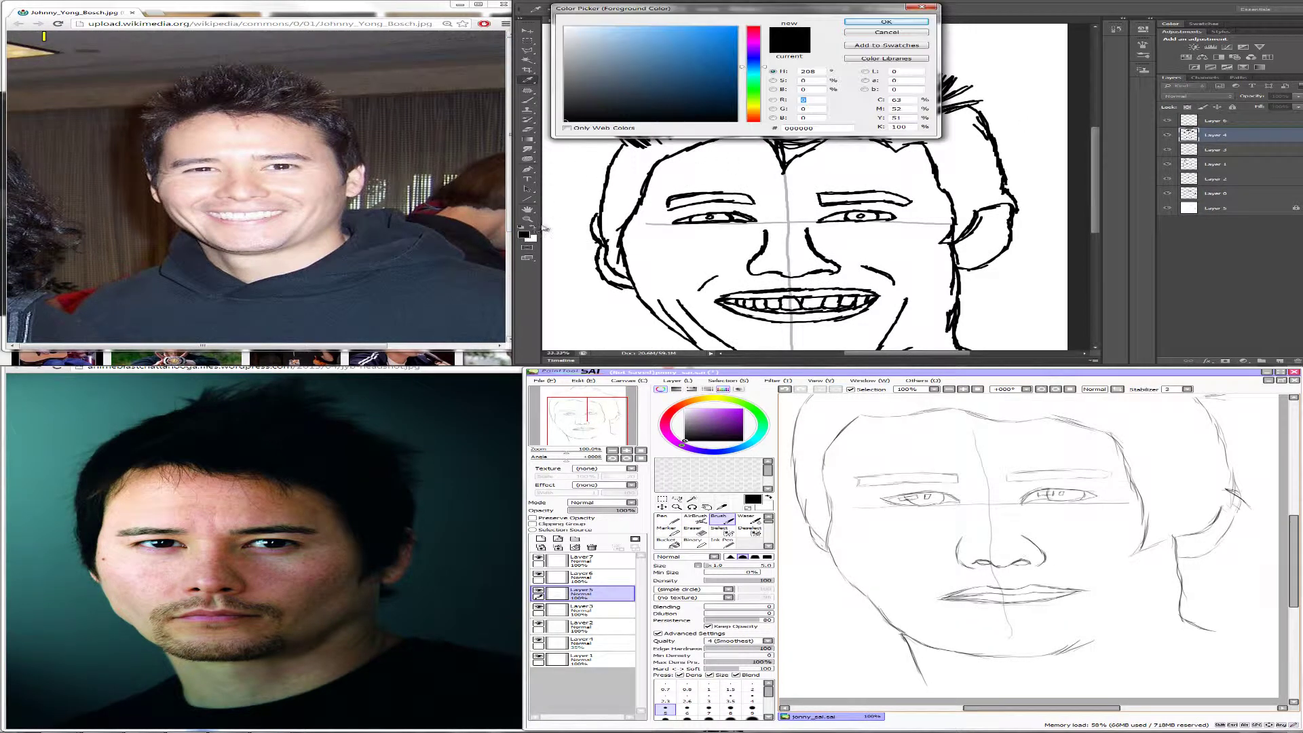
{"action": "left_click", "coordinate": [891, 32]}
{"action": "left_click", "coordinate": [533, 227]}
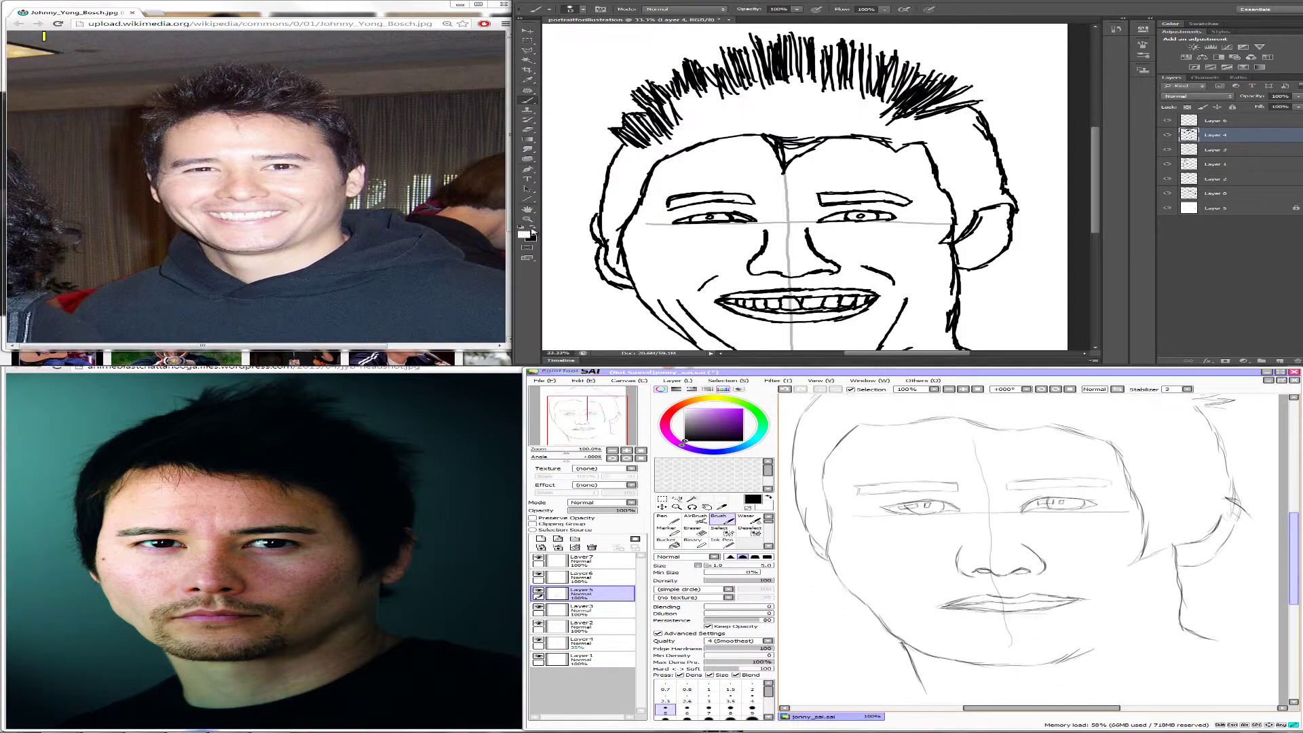
{"action": "left_click", "coordinate": [525, 234]}
{"action": "left_click", "coordinate": [286, 181]}
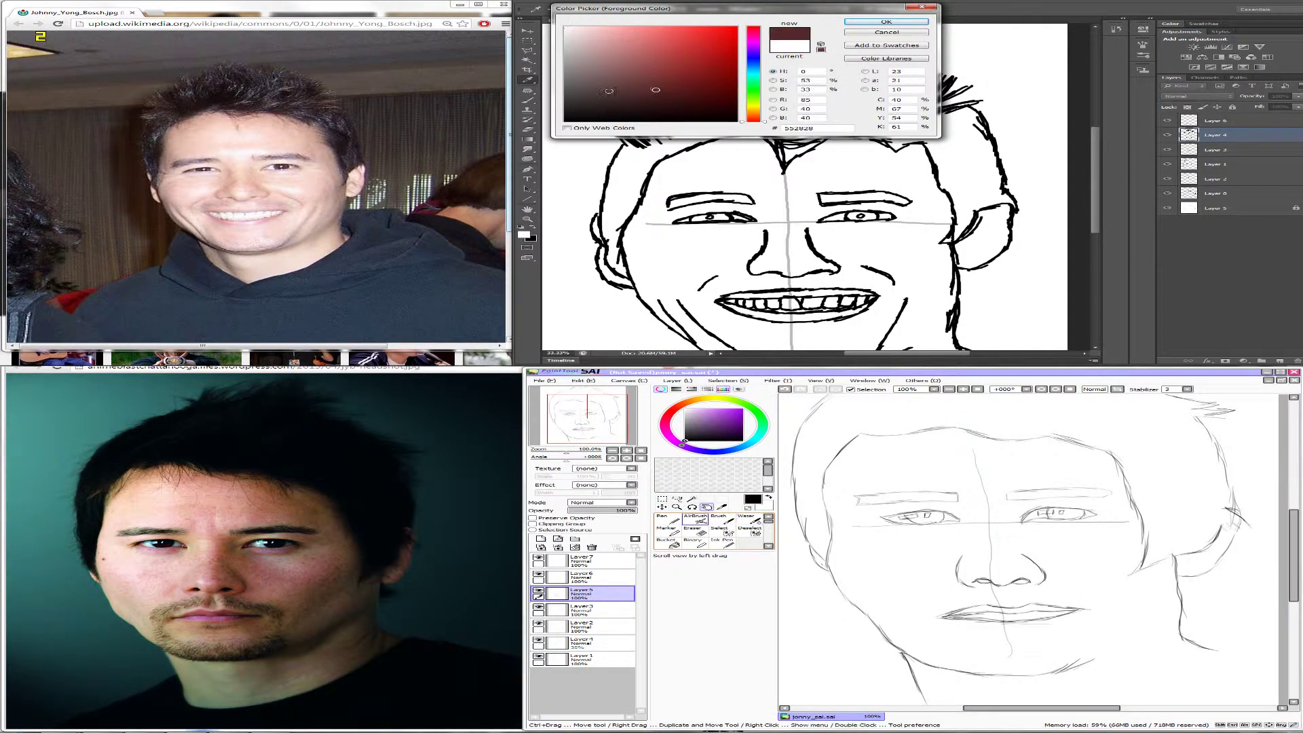
{"action": "left_click_drag", "start_coordinate": [753, 78], "coordinate": [754, 106]}
{"action": "left_click", "coordinate": [599, 26]}
{"action": "left_click_drag", "start_coordinate": [600, 26], "coordinate": [588, 29]}
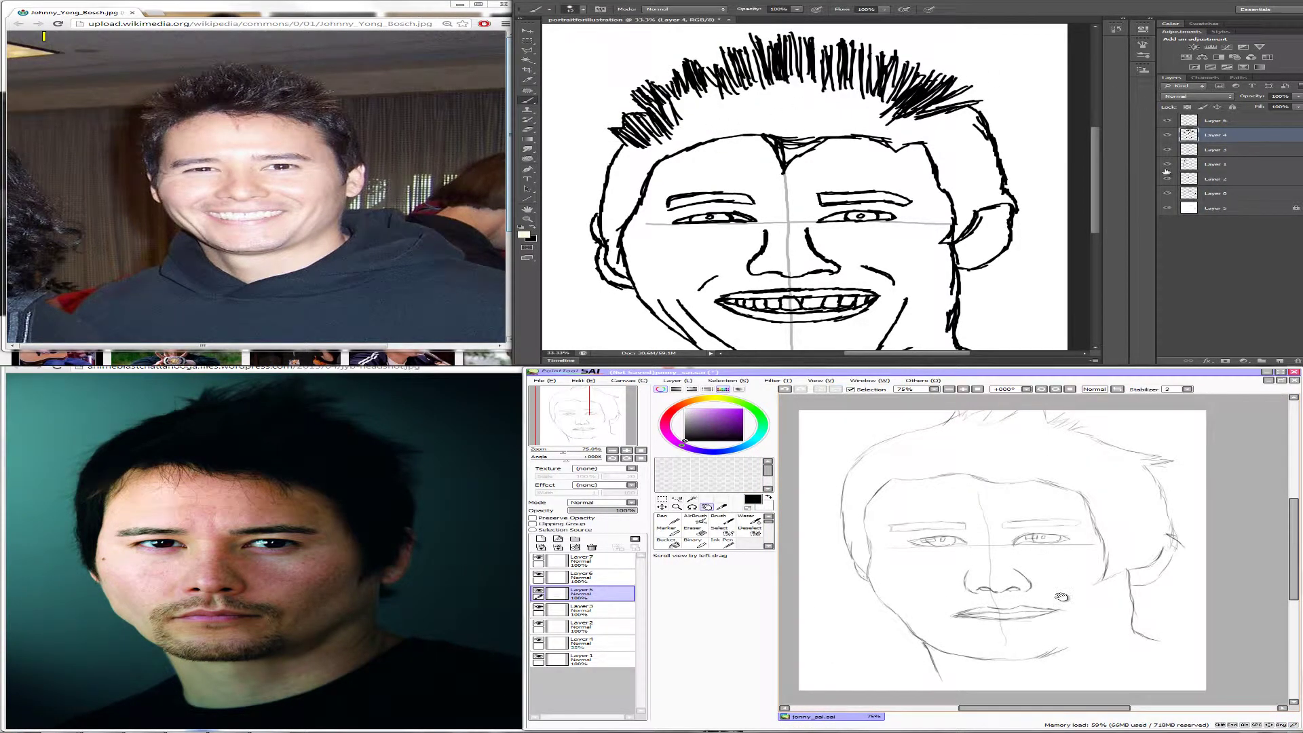
Step: Check the layer just above the locked bottom layer in Photoshop by hiding and showing it
{"action": "left_click", "coordinate": [1168, 193]}
{"action": "double_click", "coordinate": [1168, 193]}
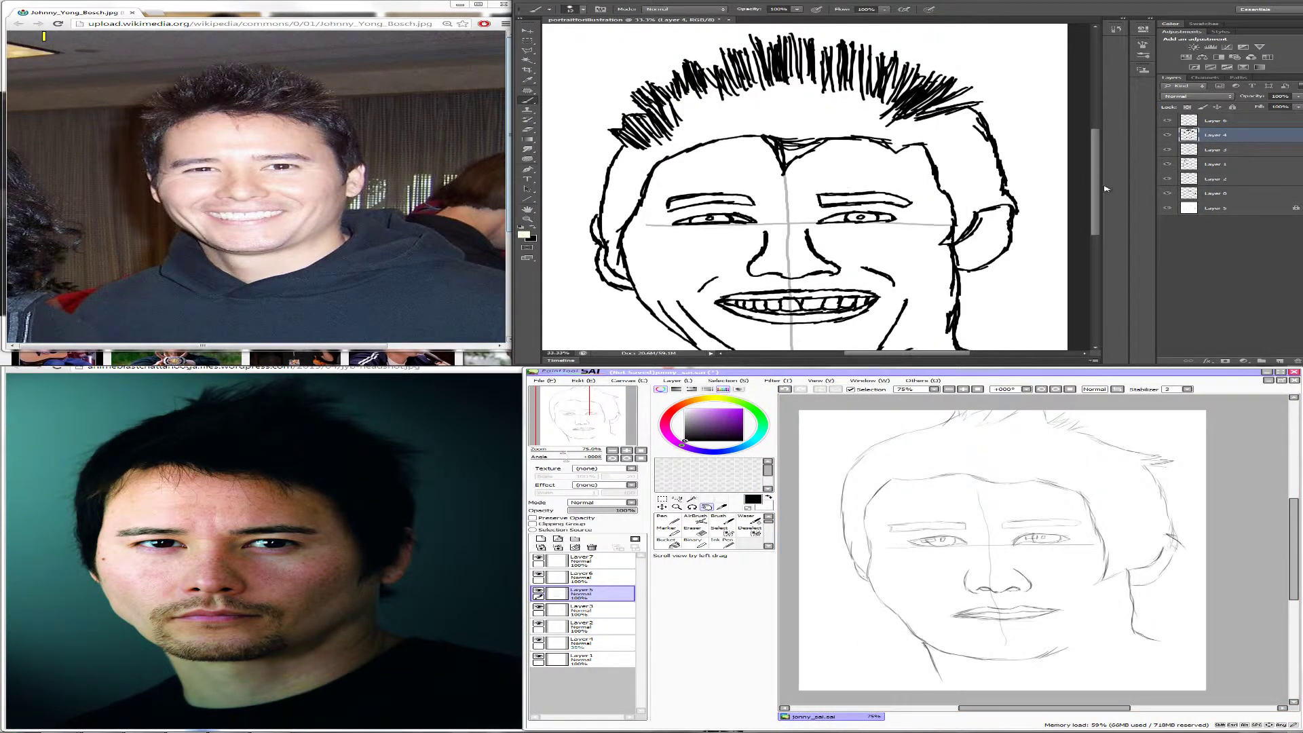
{"action": "left_click", "coordinate": [1274, 709]}
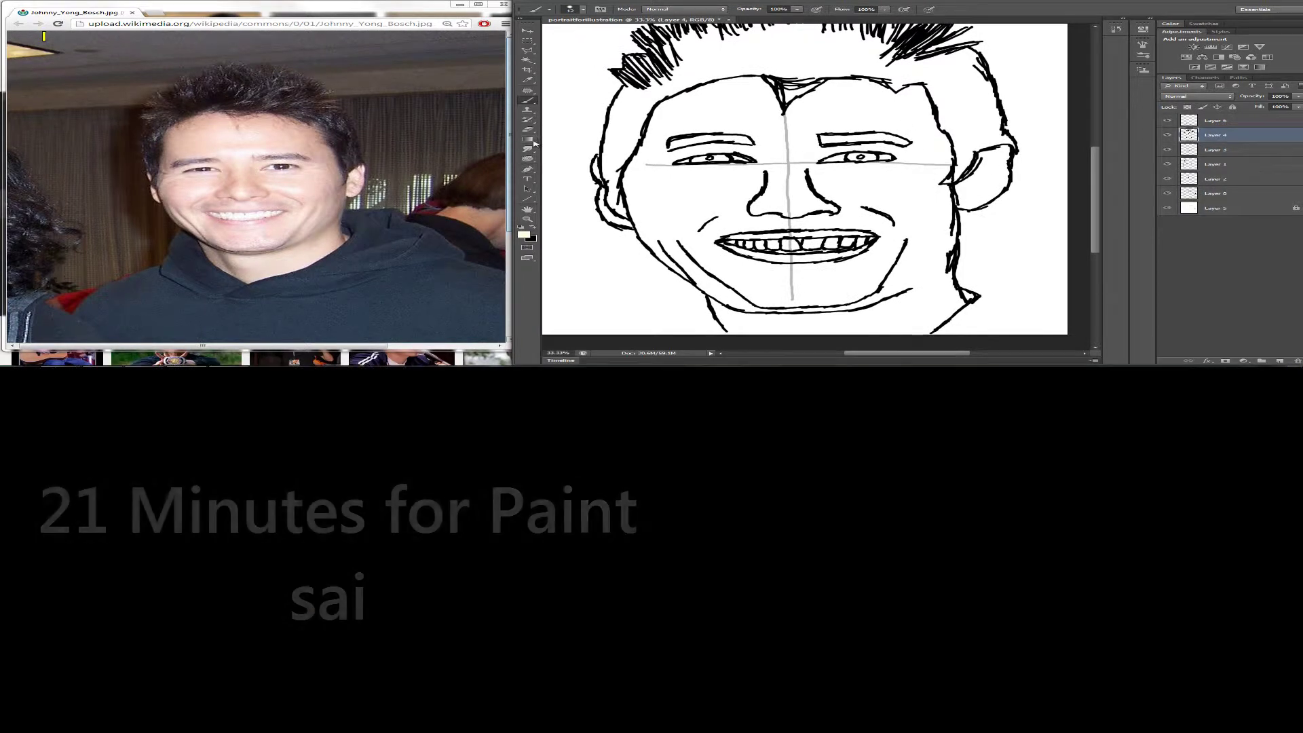
Step: Try to fill the face on Layer 4 with cream using the Paint Bucket, and undo the fill
{"action": "left_click_drag", "start_coordinate": [528, 140], "coordinate": [556, 147]}
{"action": "left_click", "coordinate": [558, 146]}
{"action": "left_click", "coordinate": [689, 190]}
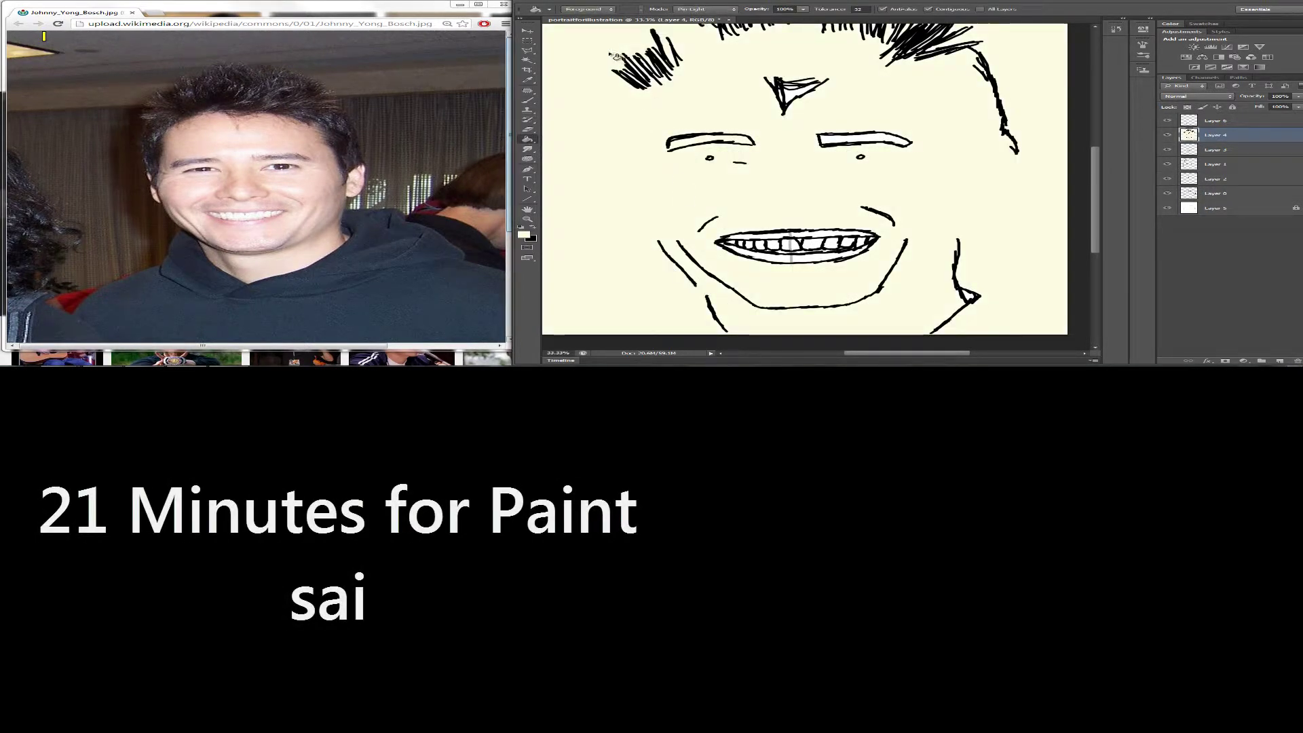
{"action": "left_click", "coordinate": [571, 1]}
{"action": "left_click", "coordinate": [662, 6]}
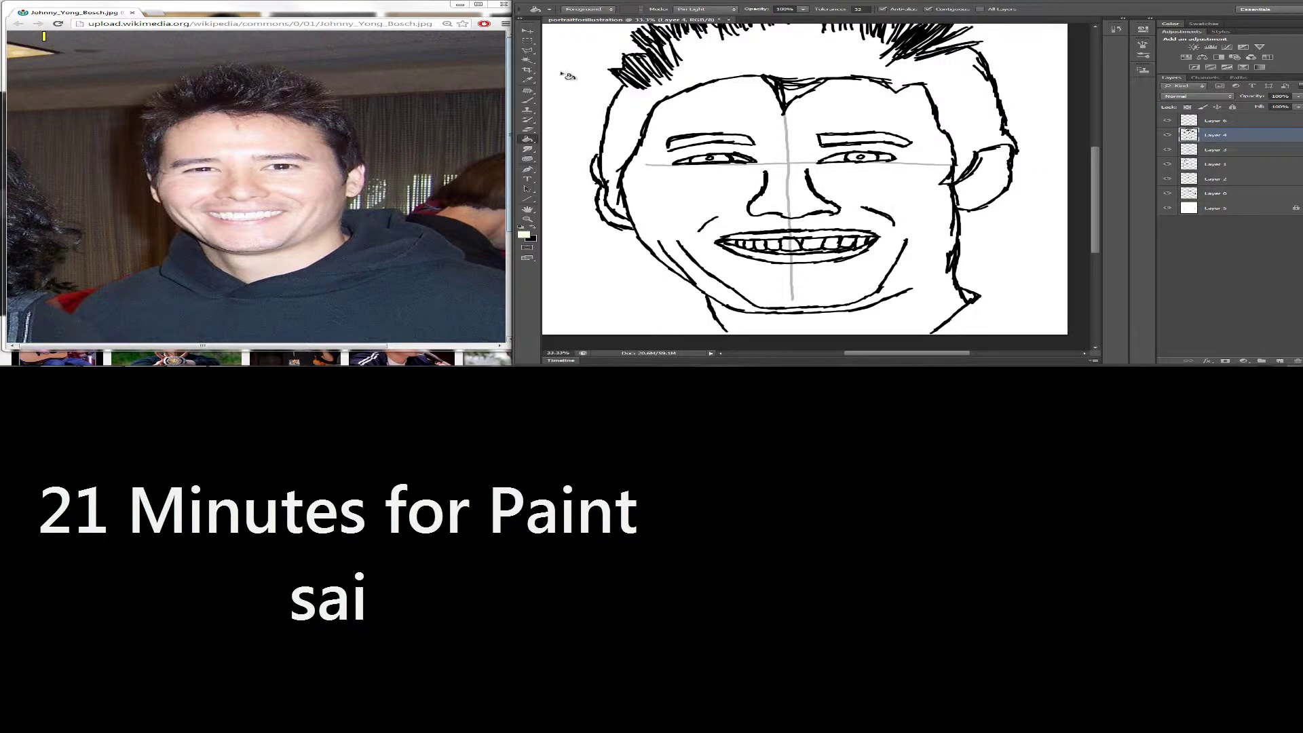
Step: Check Layer 4 by hiding and showing it, and activate the layer just above the locked bottom layer
{"action": "left_click", "coordinate": [1167, 135]}
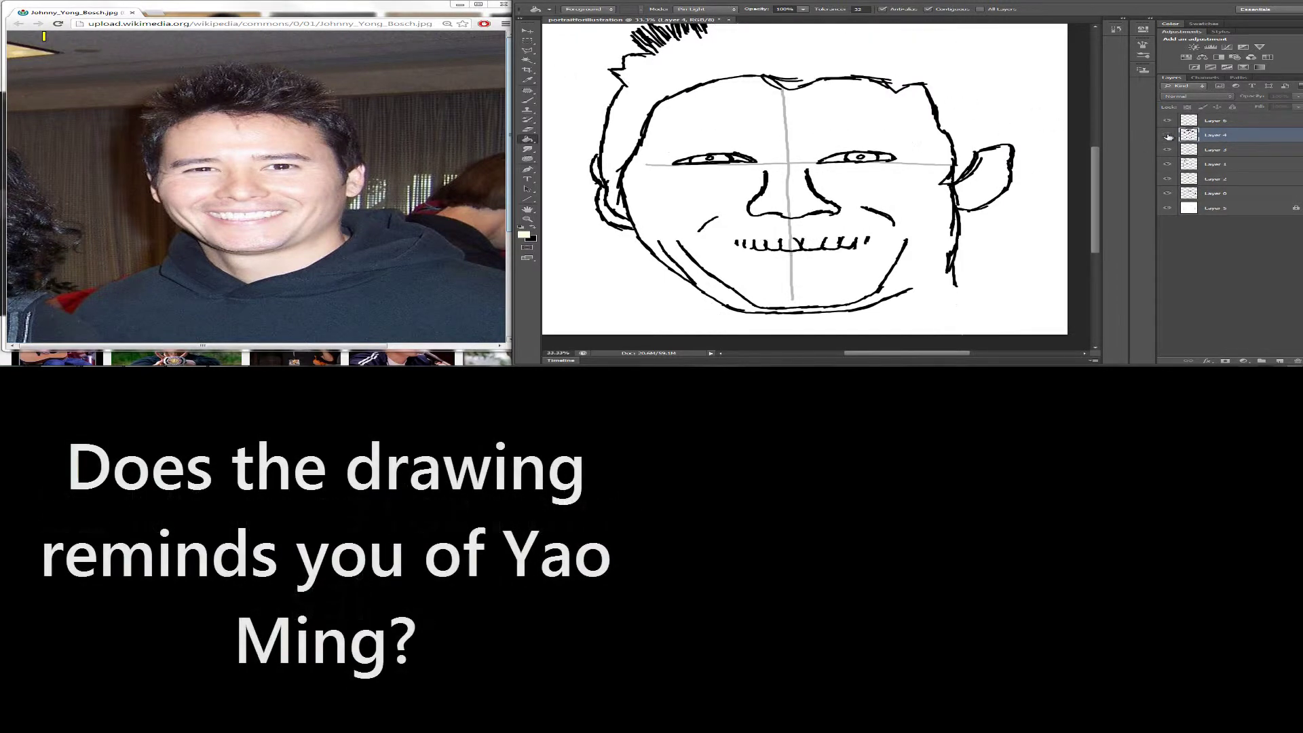
{"action": "left_click", "coordinate": [1168, 135]}
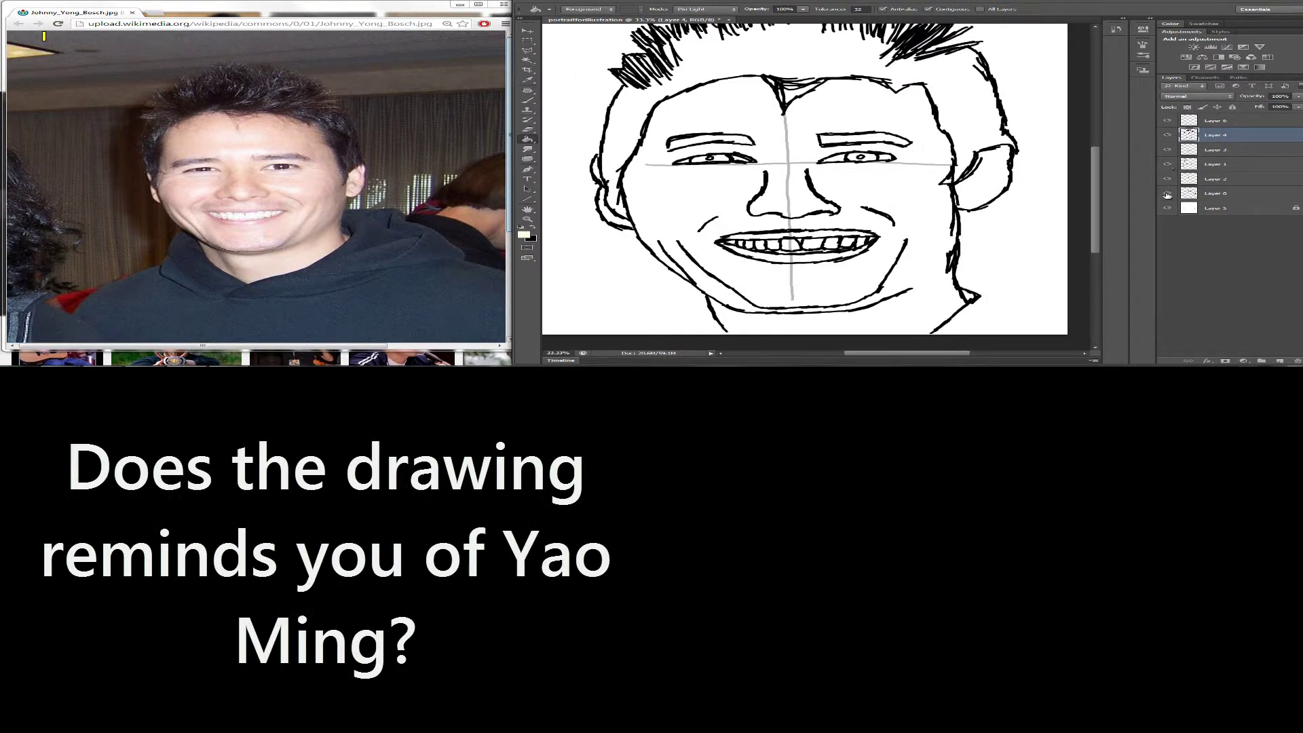
{"action": "left_click", "coordinate": [1218, 196]}
Step: Close the gap between jaw and neck with a cream brush stroke, try a Paint Bucket fill on the face, and undo the fill
{"action": "key", "text": "b"}
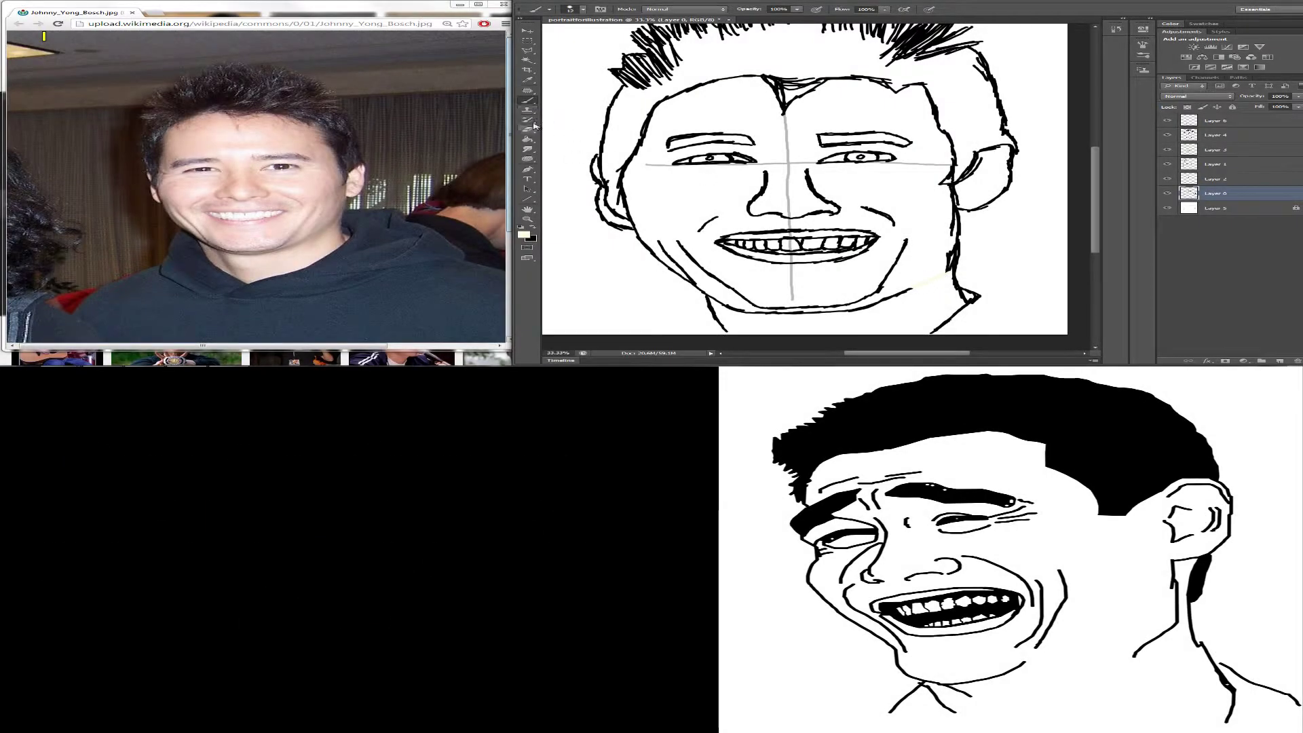
{"action": "key", "text": "g"}
{"action": "left_click", "coordinate": [709, 197]}
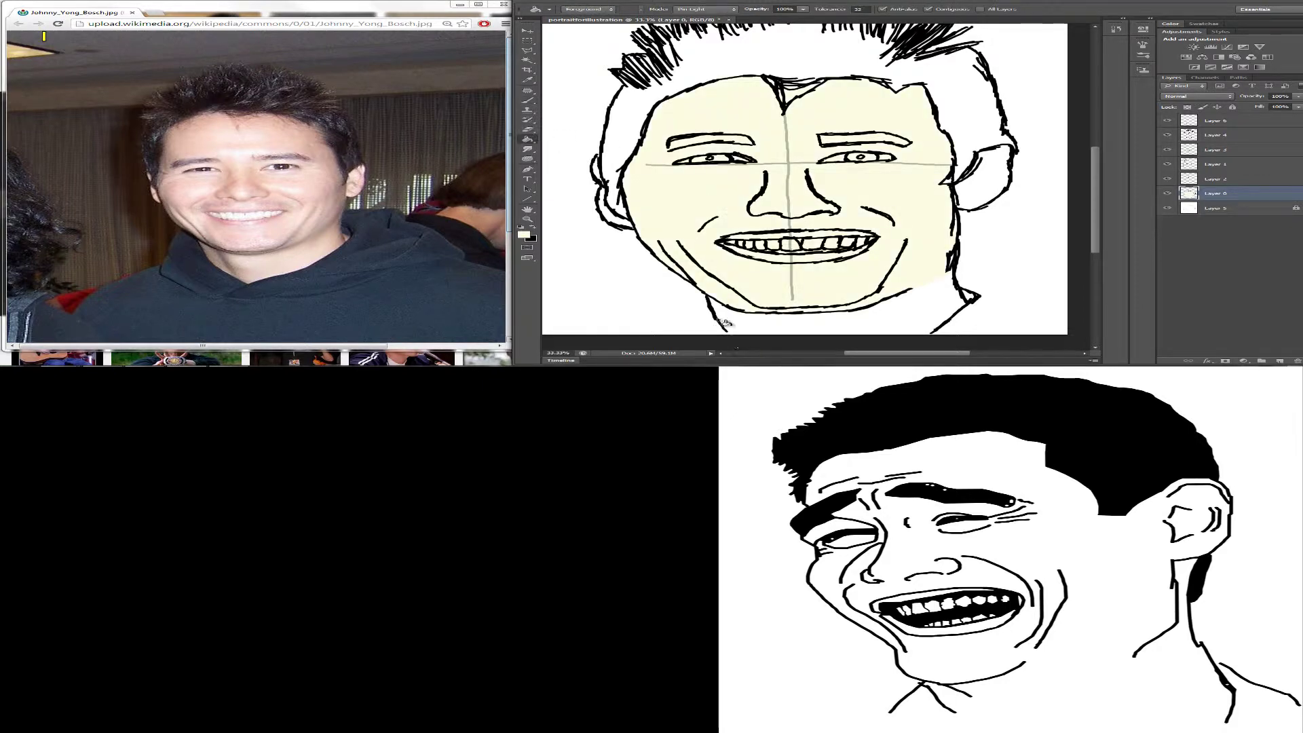
{"action": "left_click", "coordinate": [575, 2]}
{"action": "left_click", "coordinate": [586, 6]}
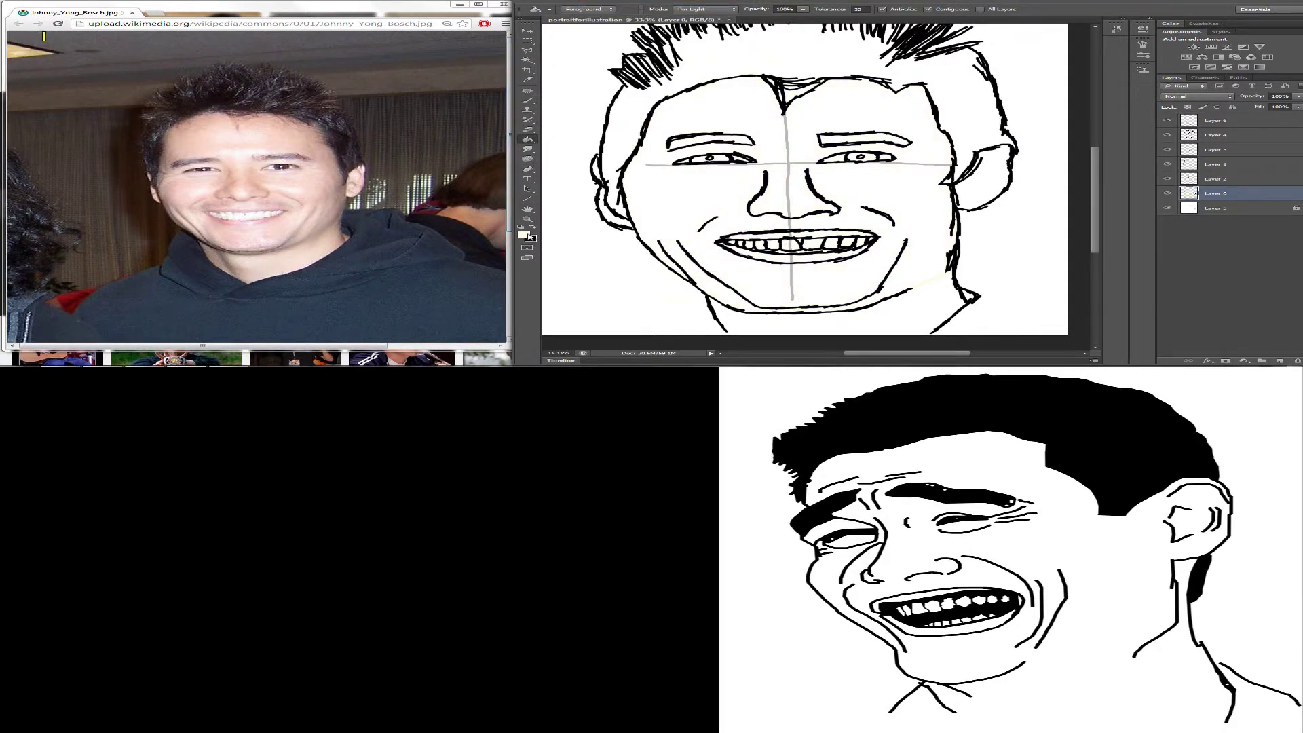
Step: Set the foreground to a paler off-white in the Color Picker
{"action": "left_click", "coordinate": [524, 235]}
{"action": "left_click", "coordinate": [574, 28]}
{"action": "left_click", "coordinate": [887, 22]}
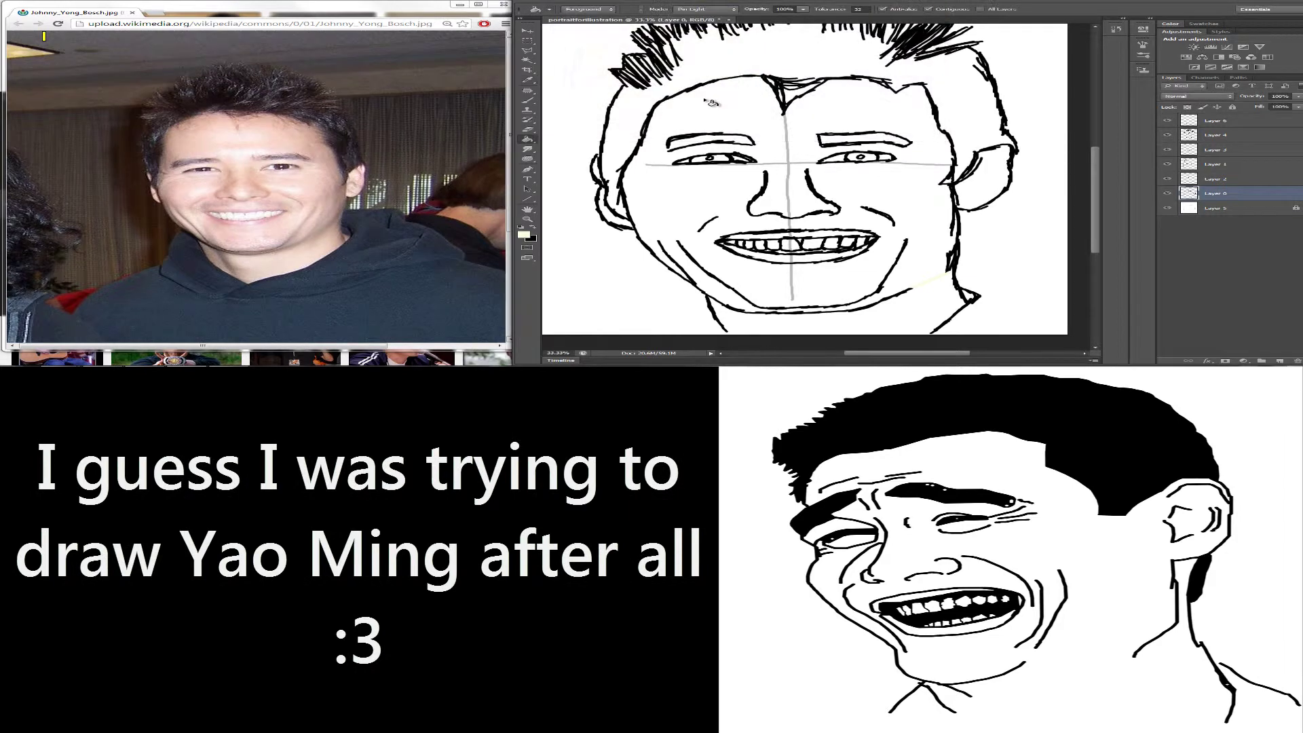
Step: Try to fill the face with the paler colour using the Paint Bucket, and undo the fills
{"action": "left_click", "coordinate": [706, 209]}
{"action": "key", "text": "ctrl+z"}
{"action": "left_click", "coordinate": [654, 143]}
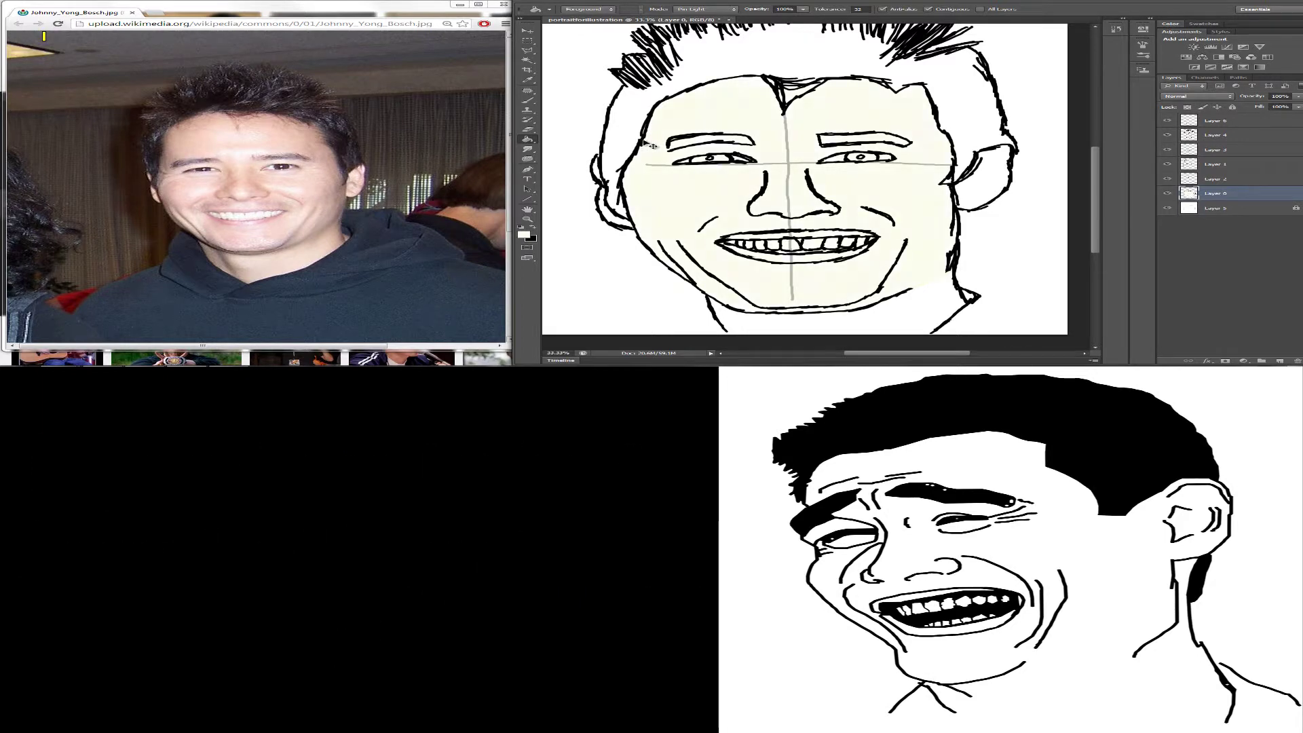
{"action": "key", "text": "ctrl+z"}
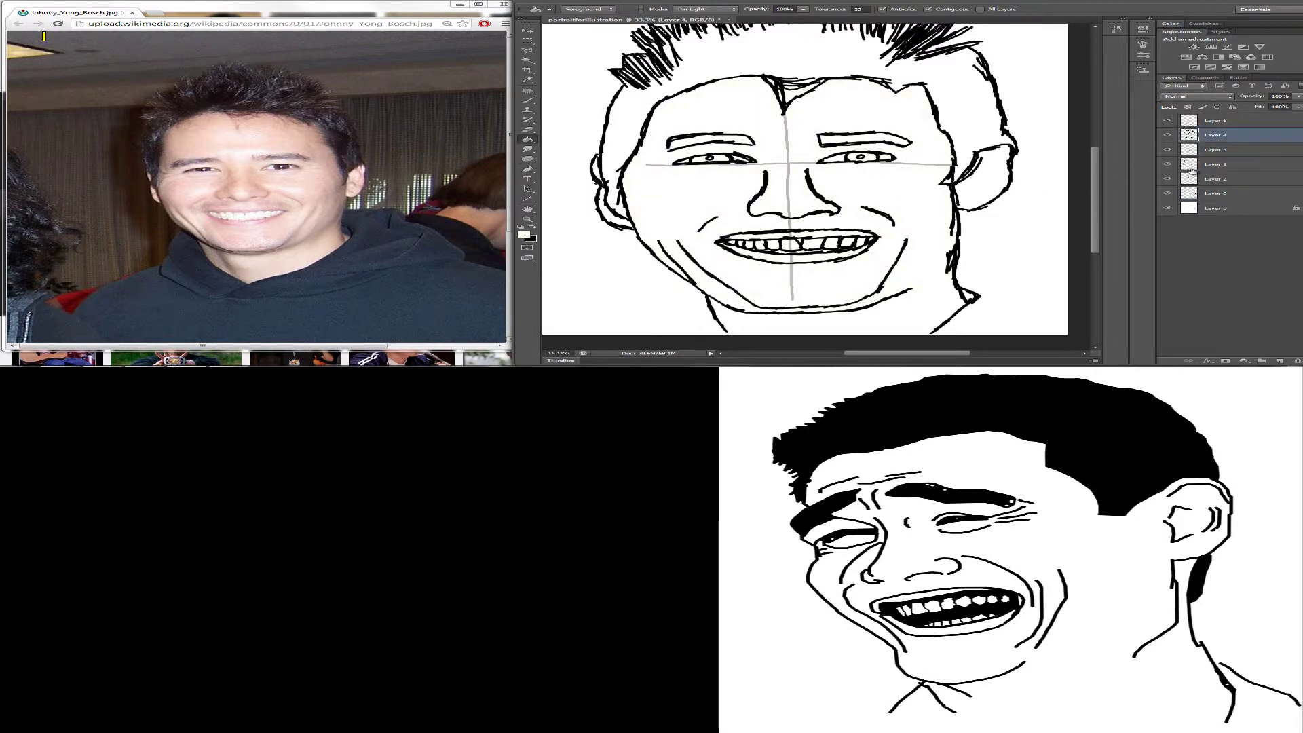
{"action": "left_click_drag", "start_coordinate": [1096, 224], "coordinate": [1105, 180]}
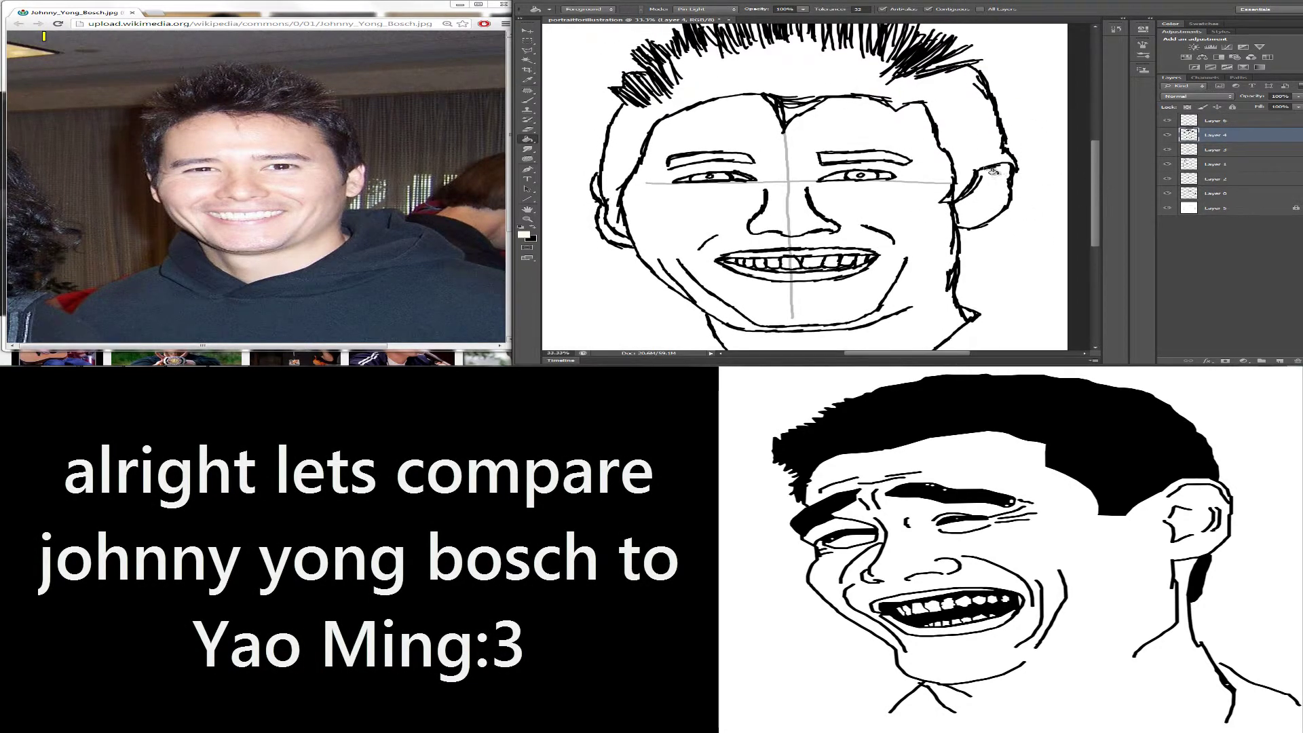
{"action": "left_click", "coordinate": [1113, 364]}
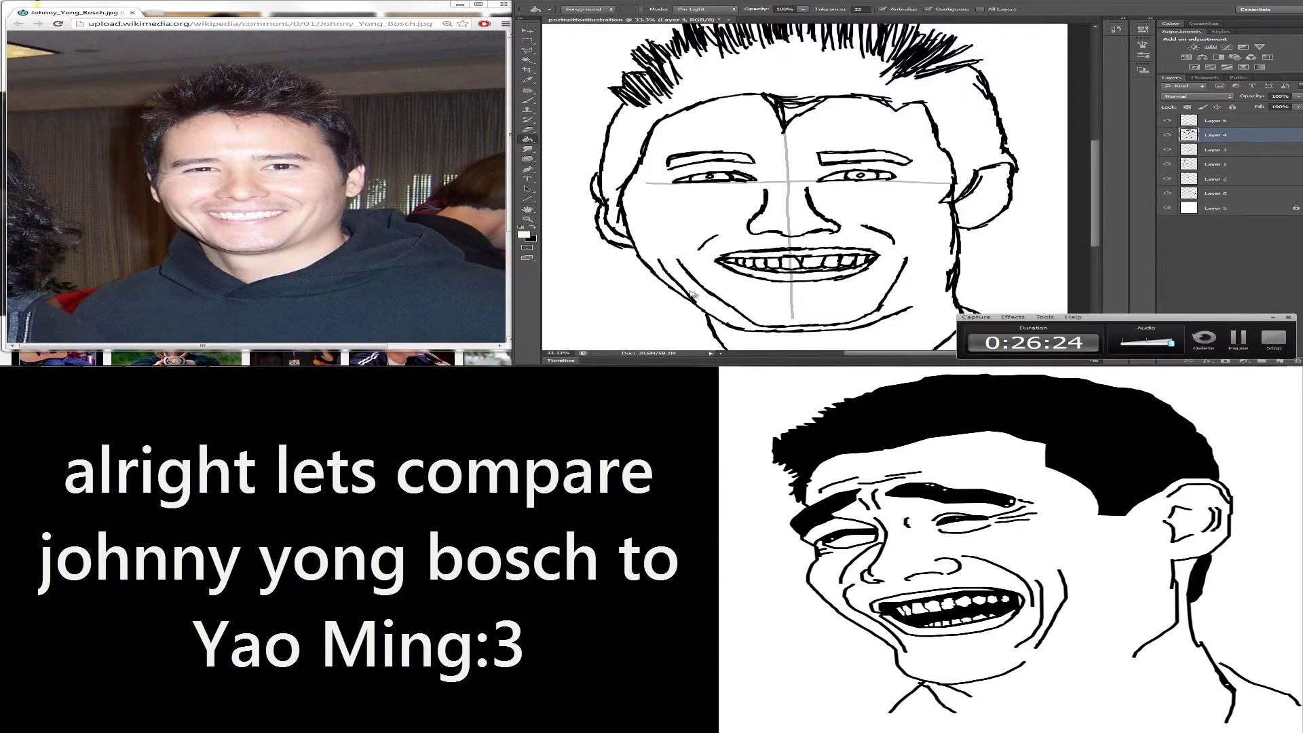